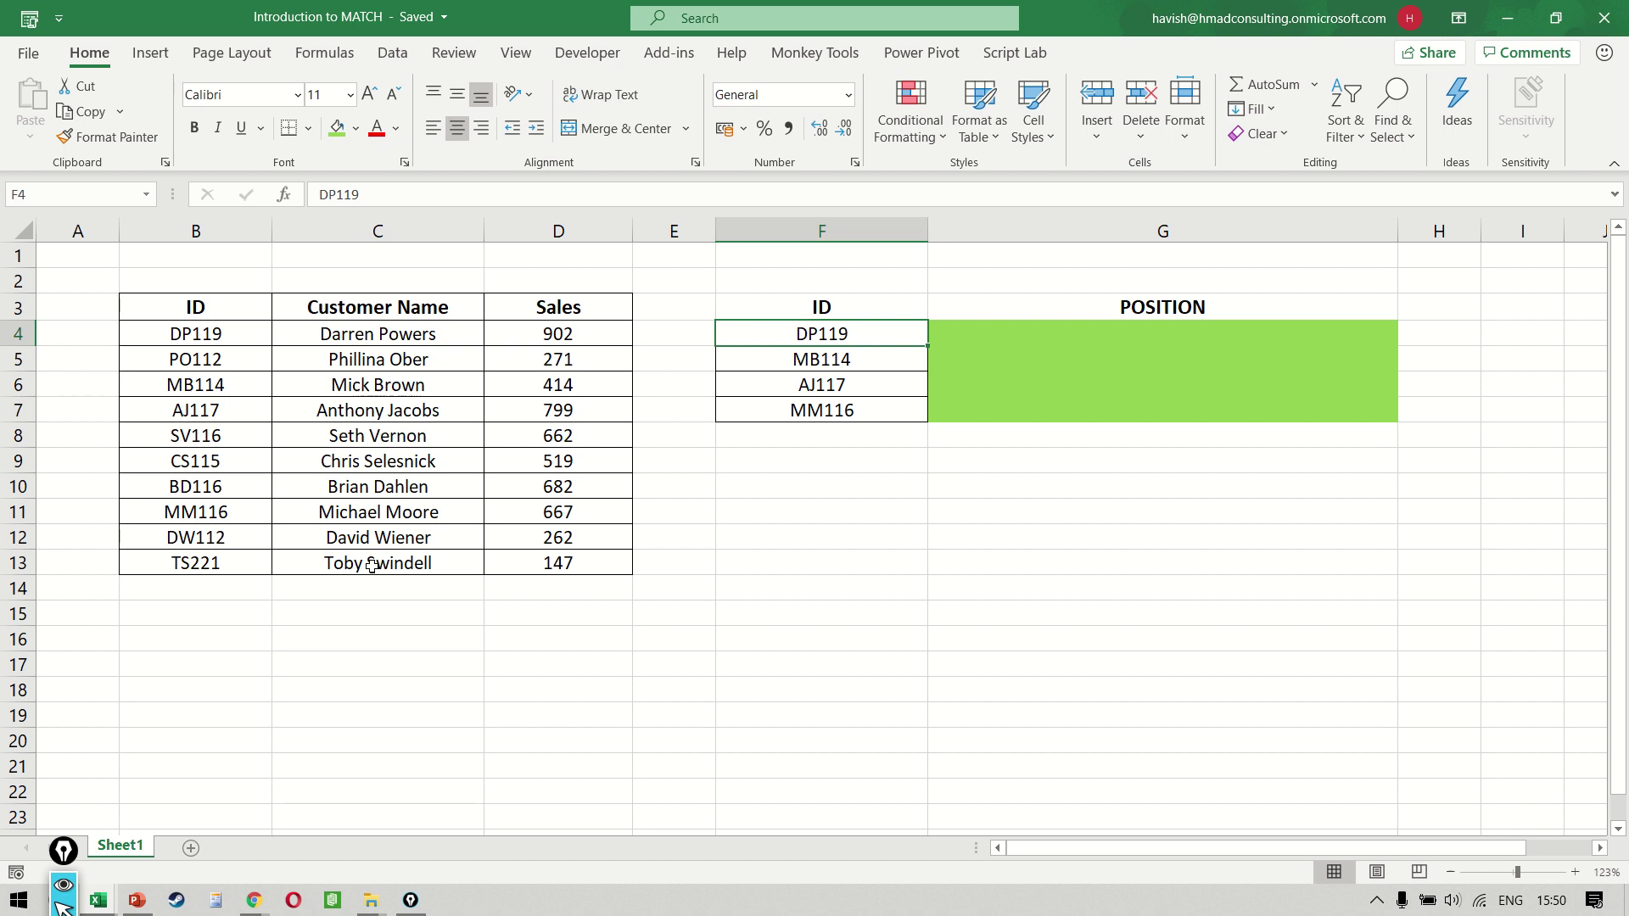
# Examine the lookup IDs in F4:F7, the empty Position cells beside them, and where those IDs occur in the customer table
pyautogui.hotkey('ctrl', 'shift', 'Down')
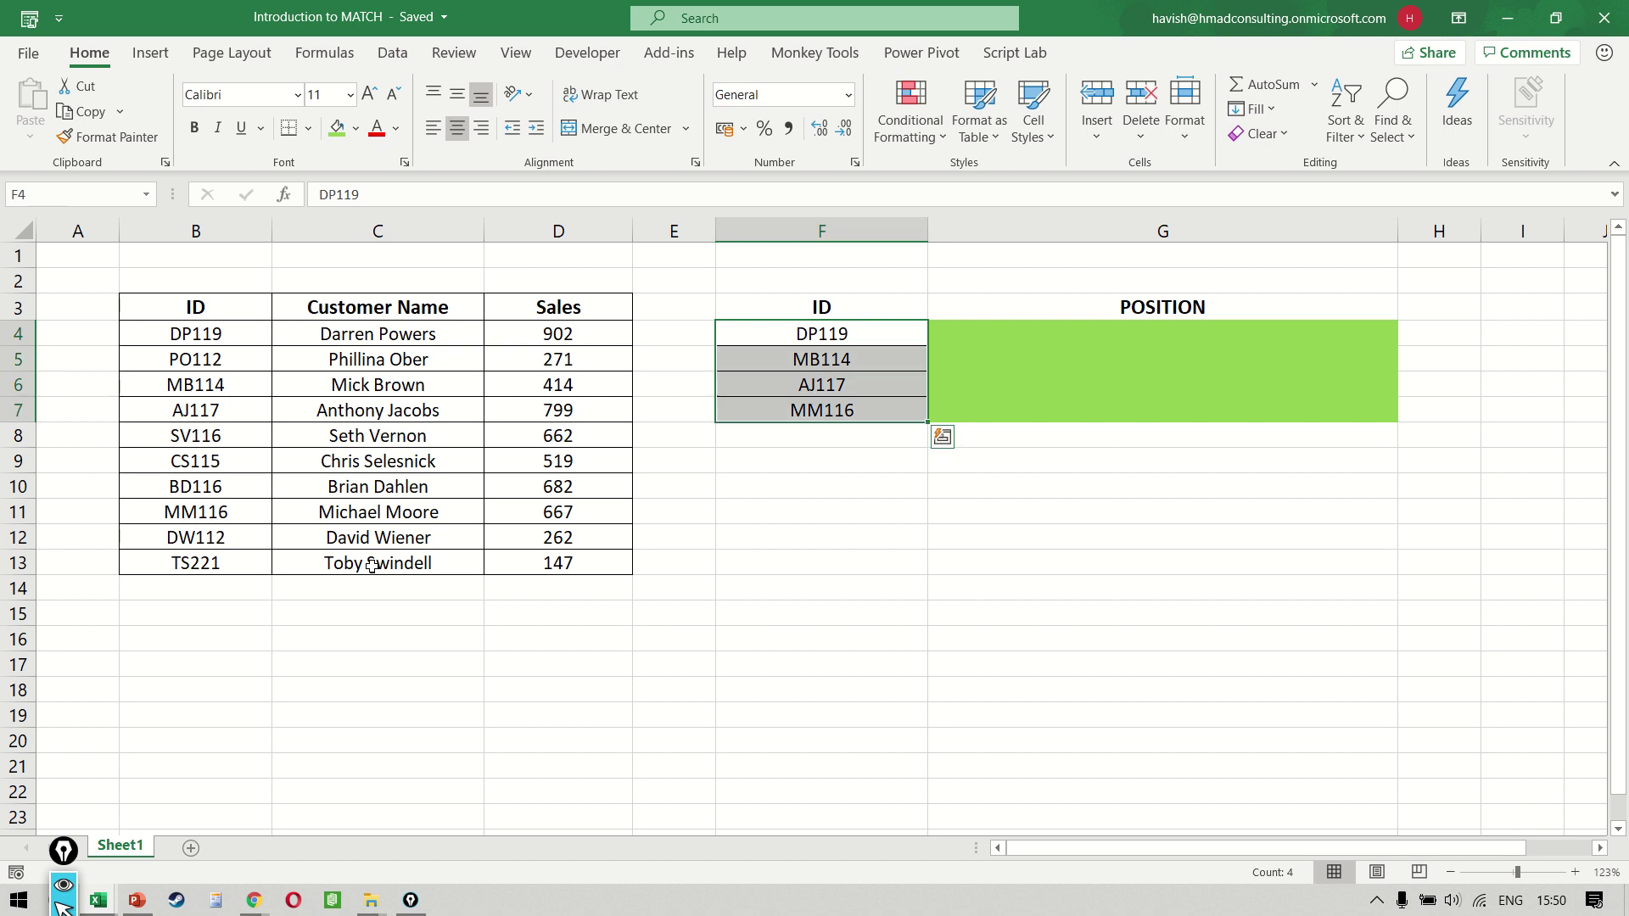
pyautogui.press('Up')
pyautogui.press('Down')
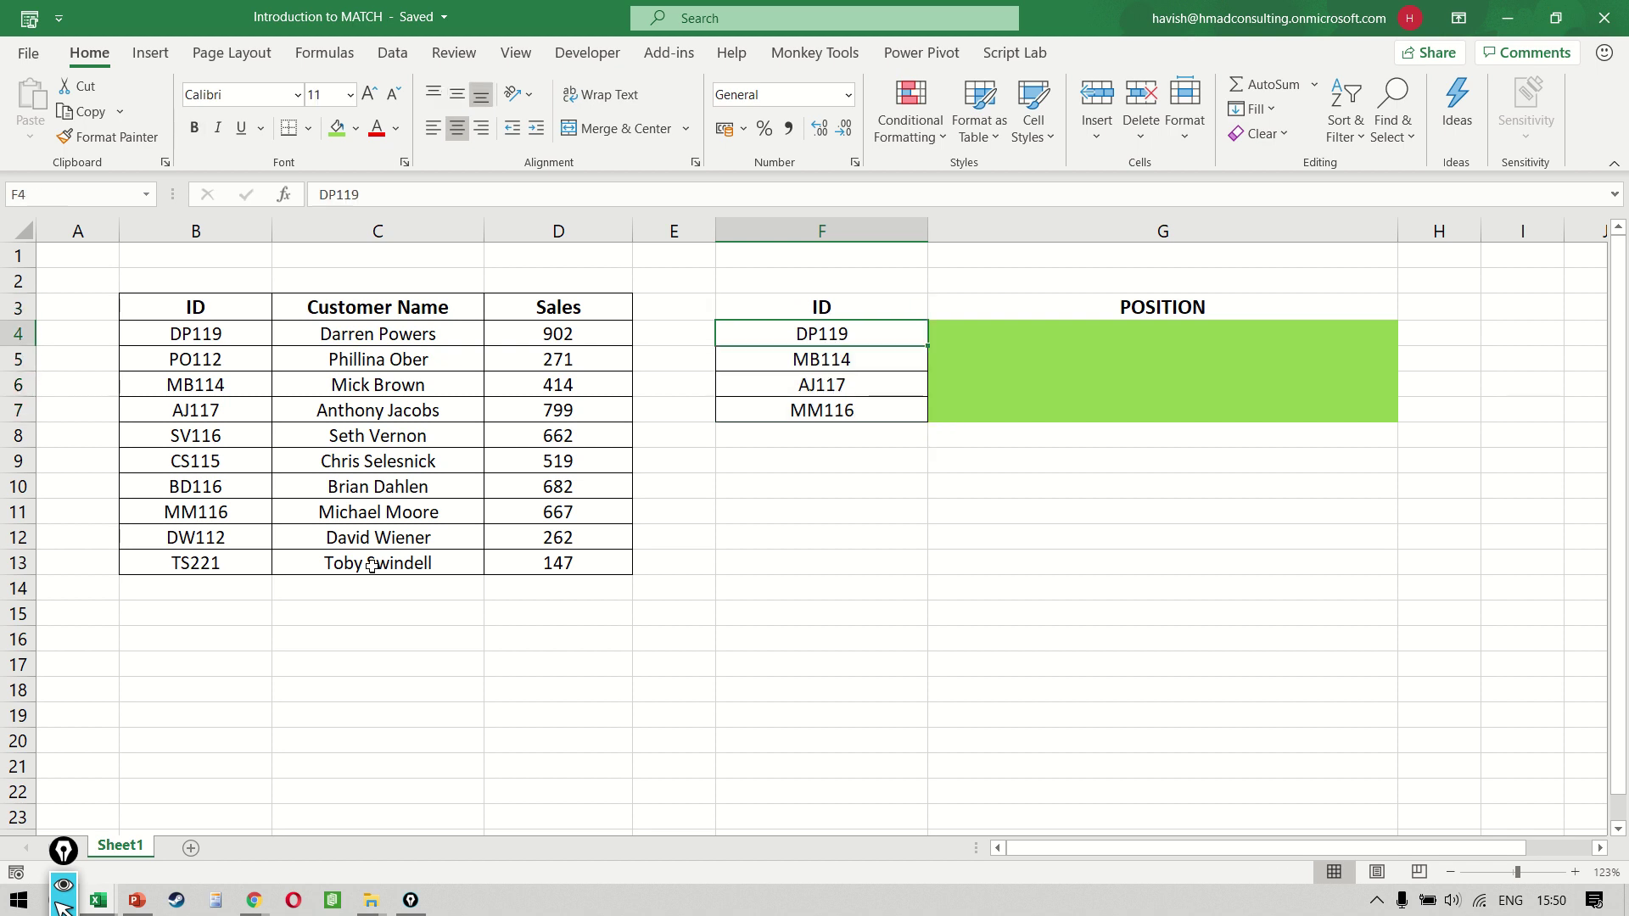
pyautogui.hotkey('ctrl', 'shift', 'Down')
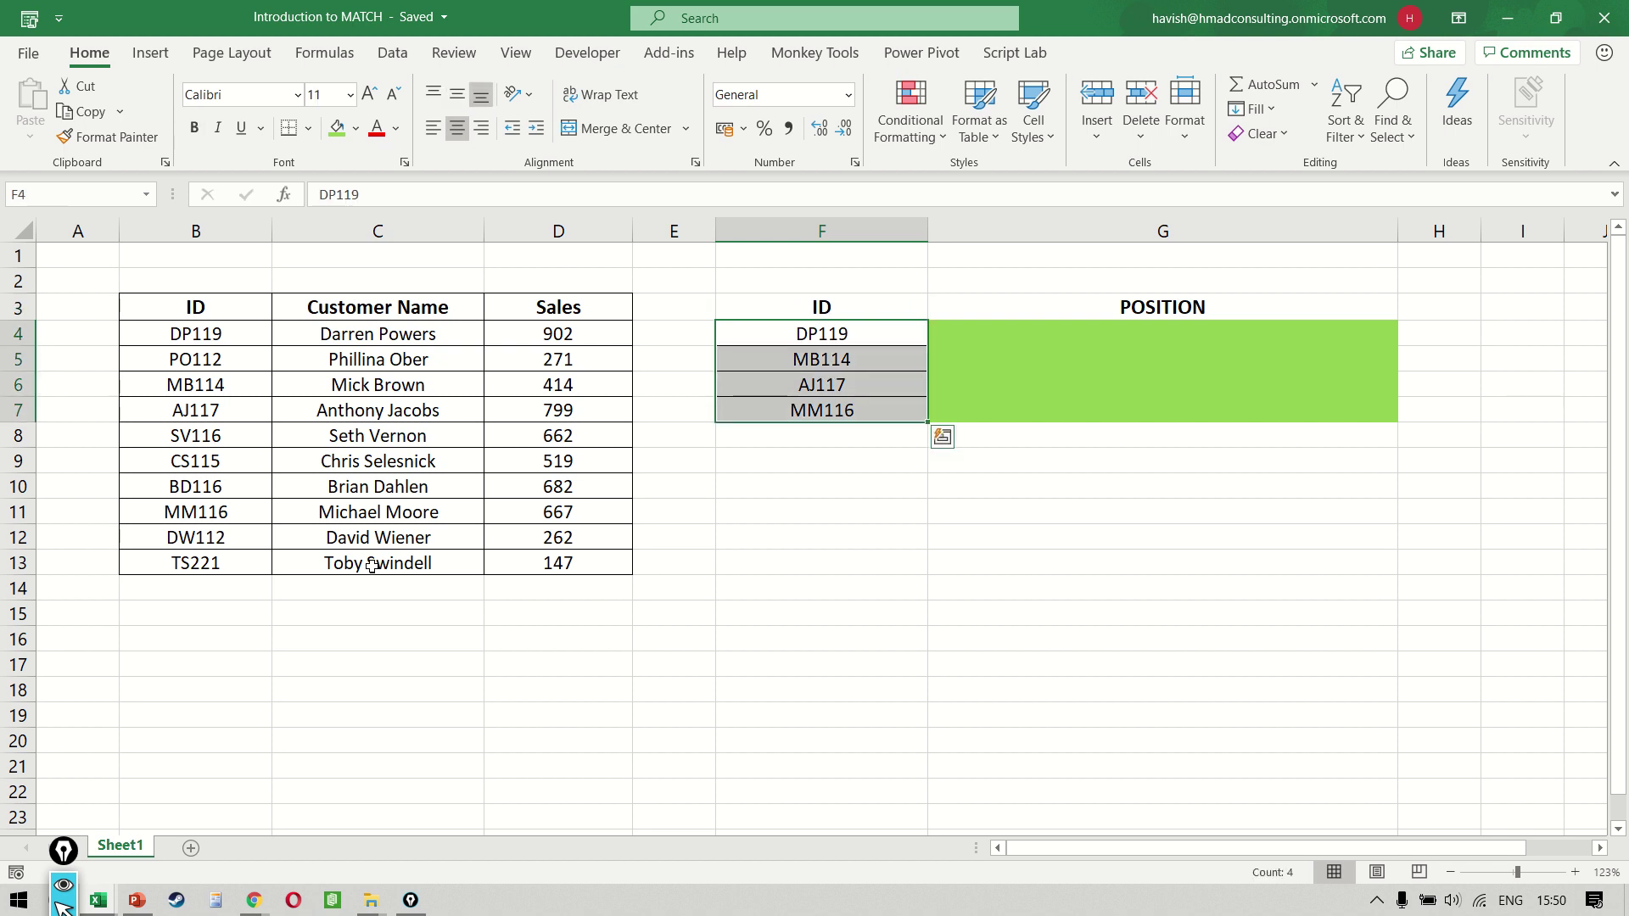
pyautogui.press('Right')
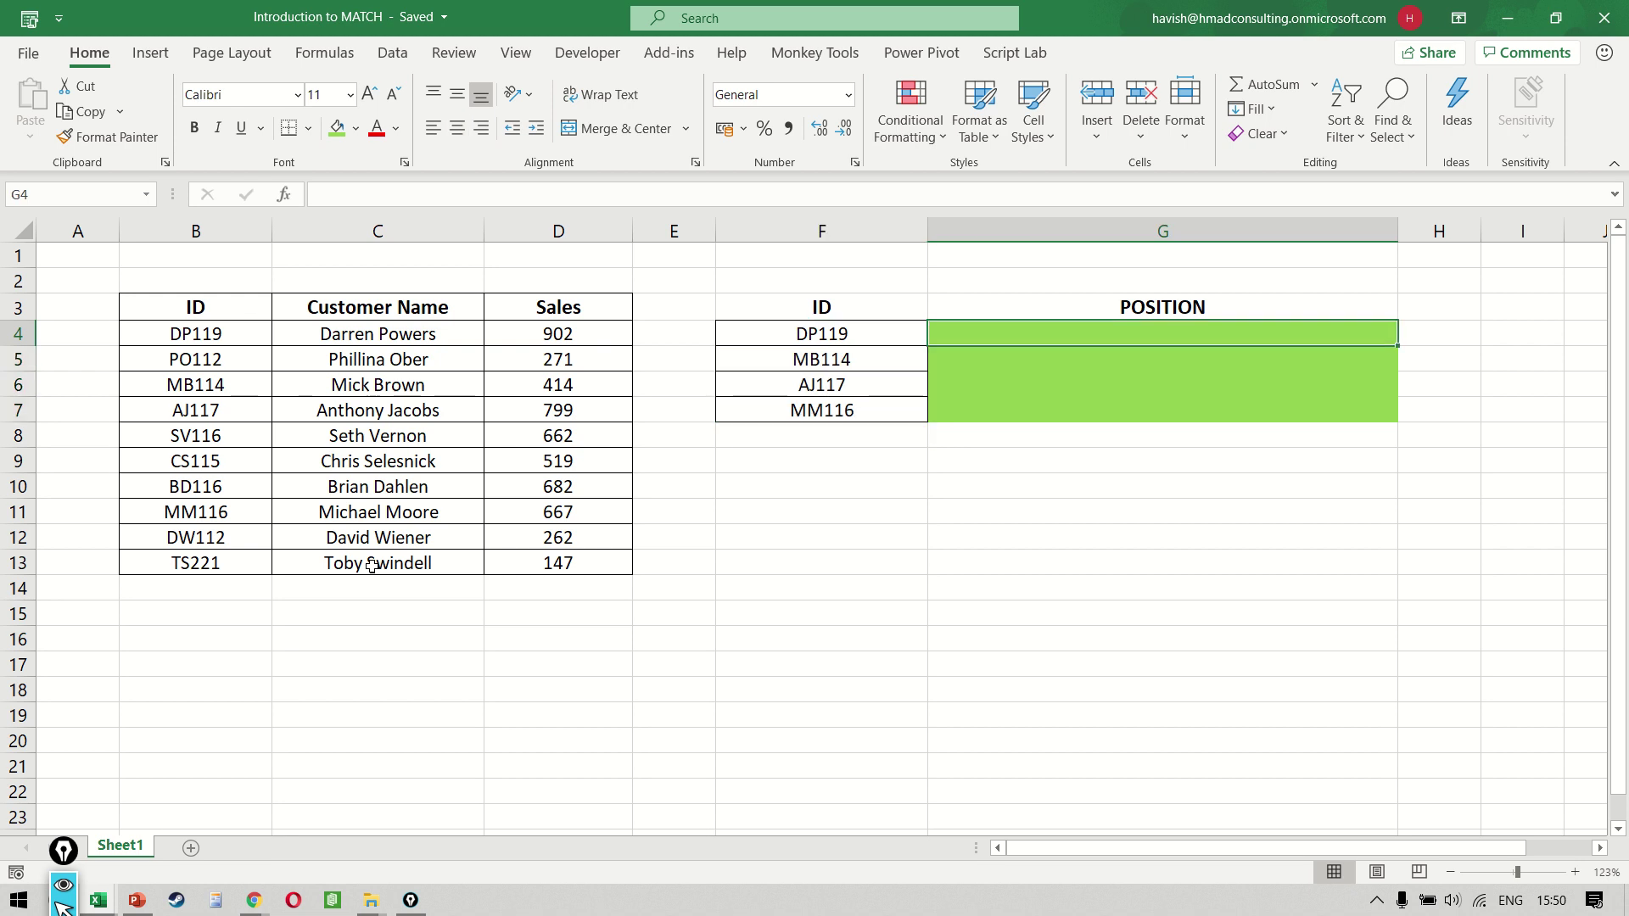
pyautogui.hotkey('shift', 'Down')
pyautogui.hotkey('shift', 'Down')
pyautogui.hotkey('shift', 'Down')
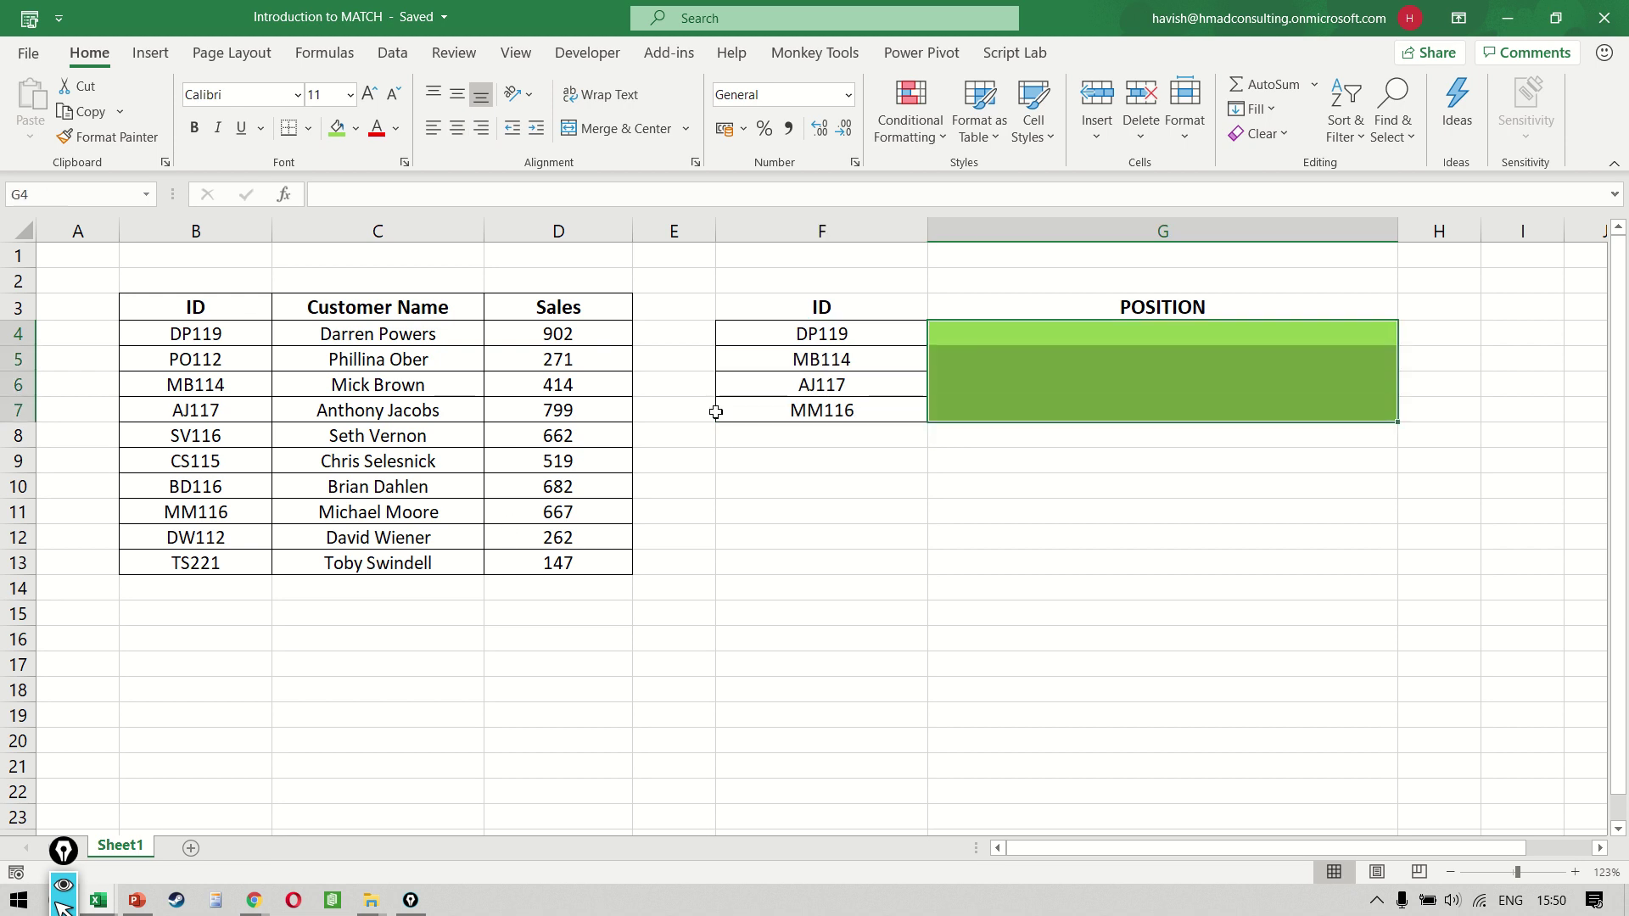
pyautogui.click(774, 340)
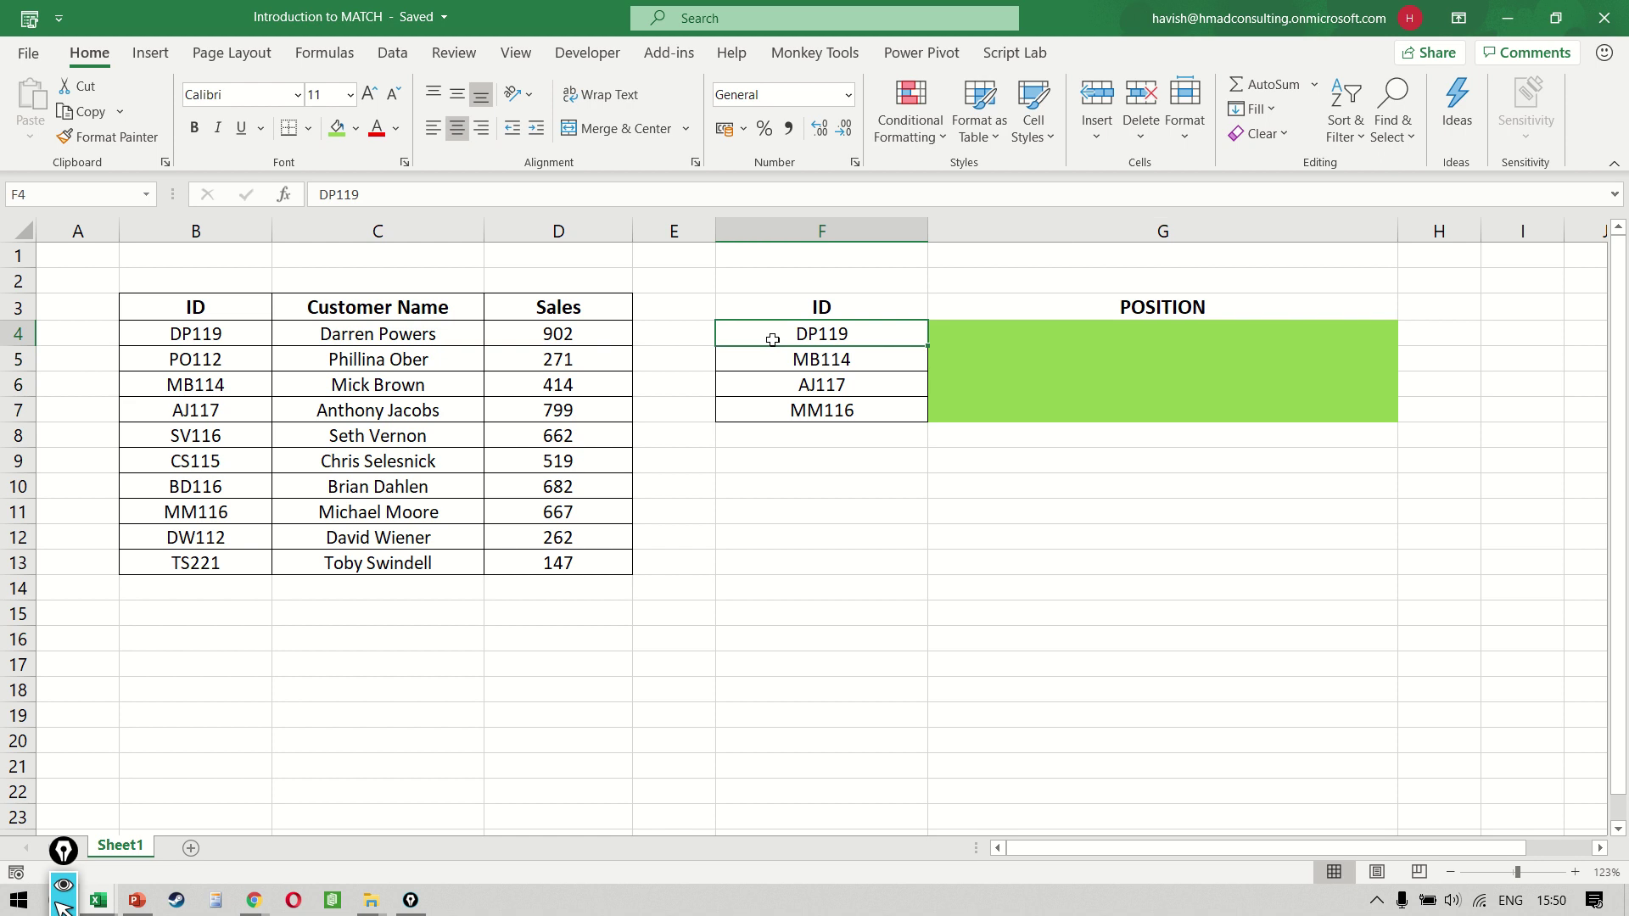
pyautogui.click(211, 330)
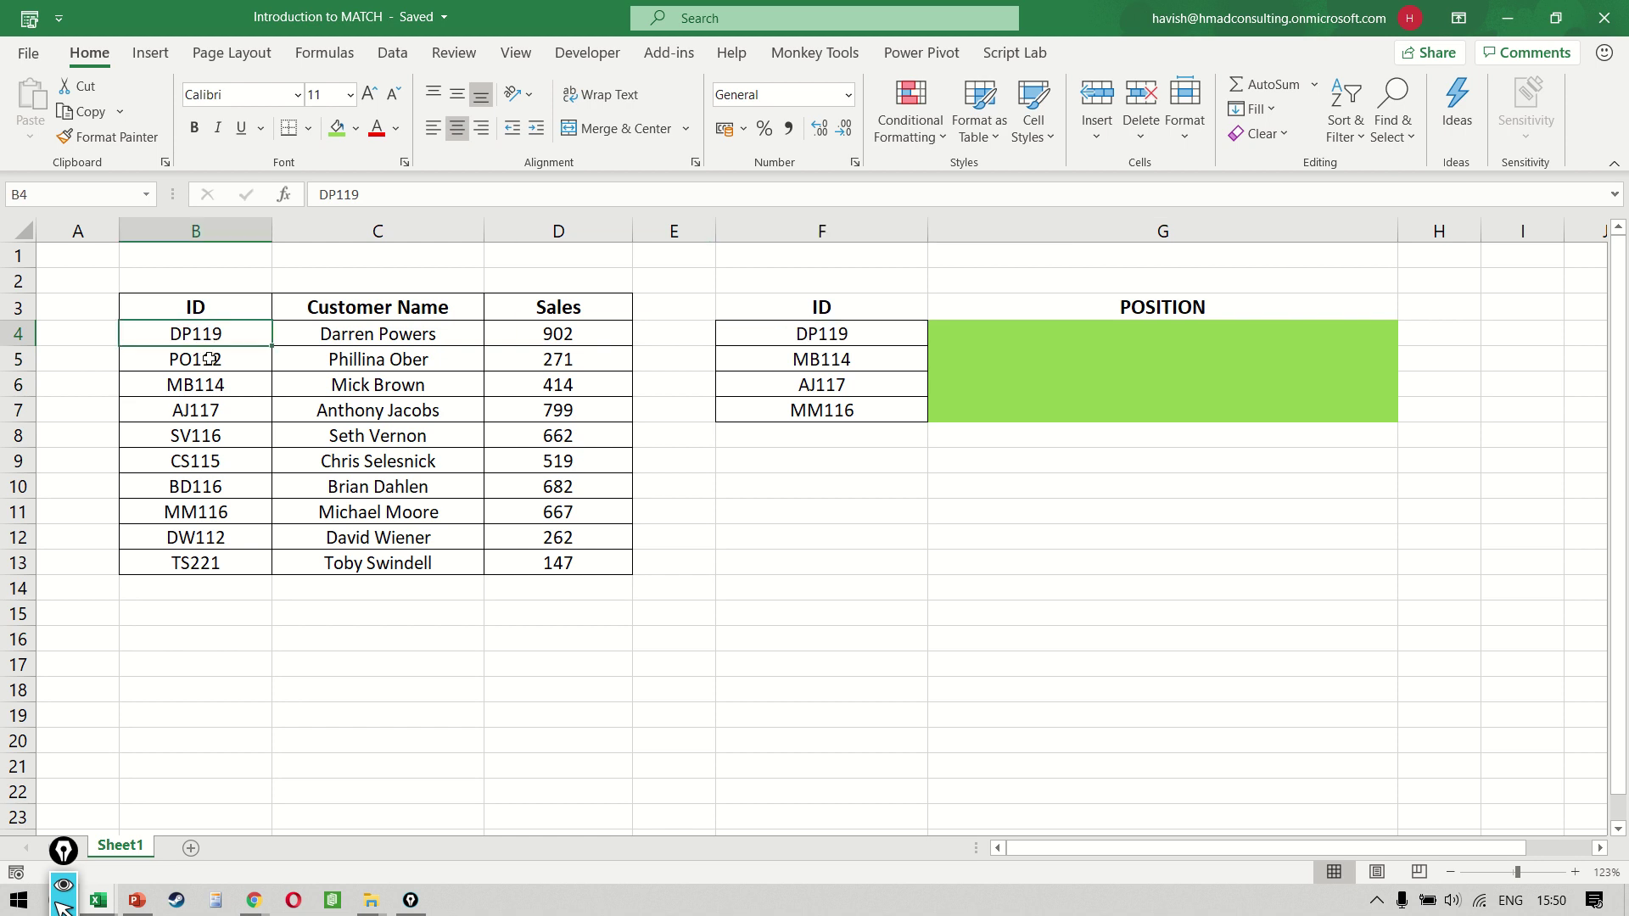
pyautogui.click(196, 386)
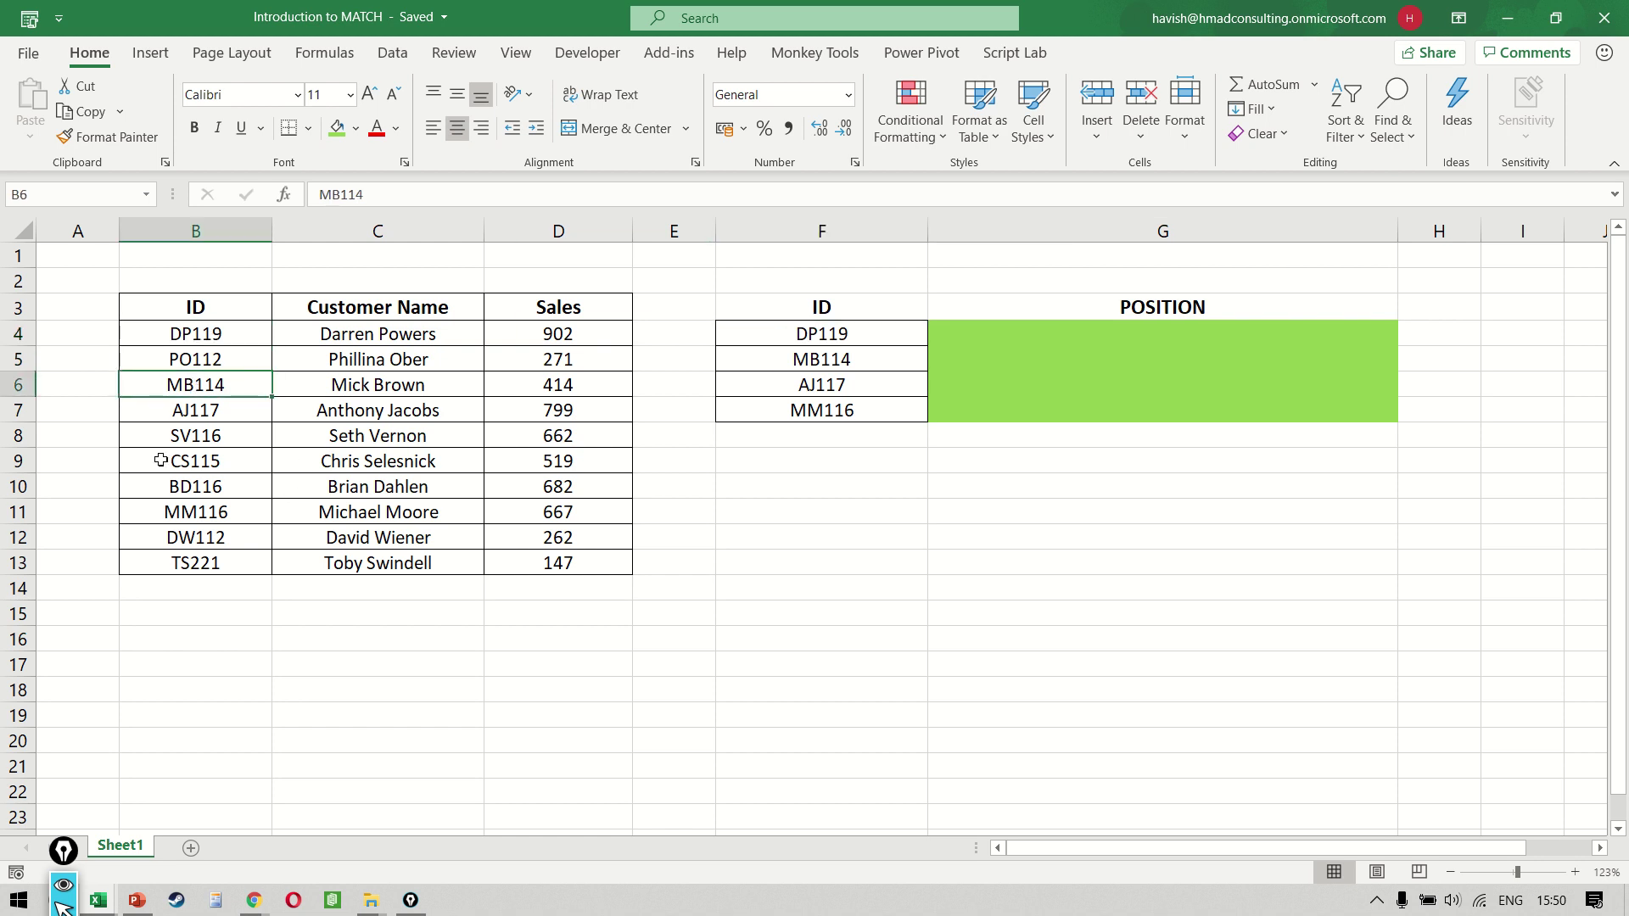
pyautogui.click(219, 407)
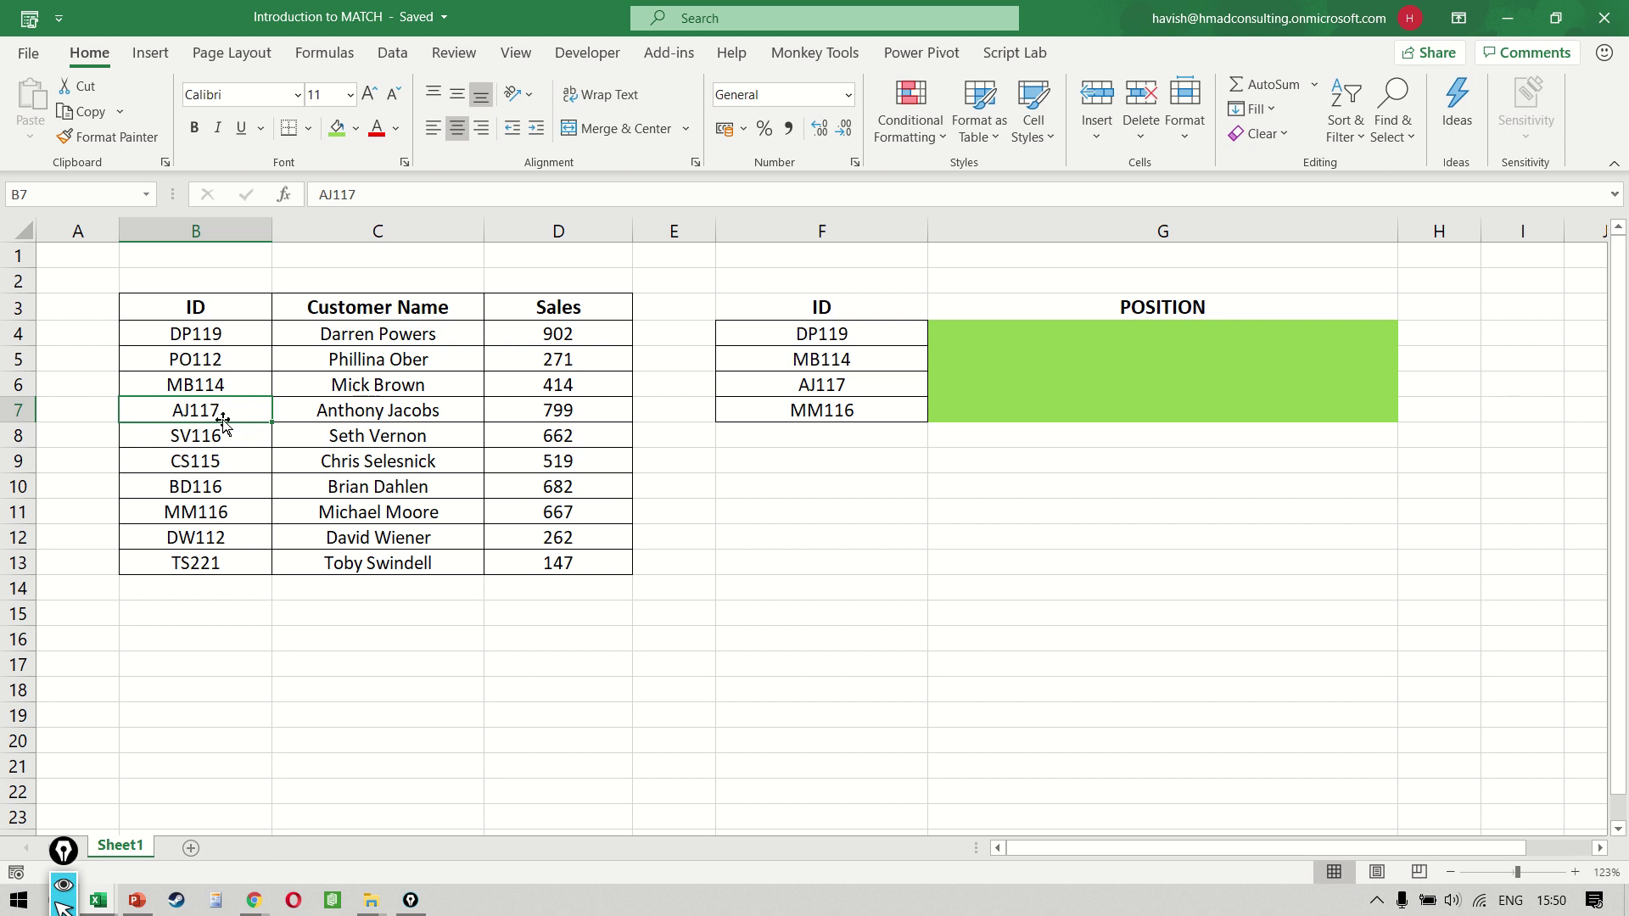
pyautogui.click(224, 513)
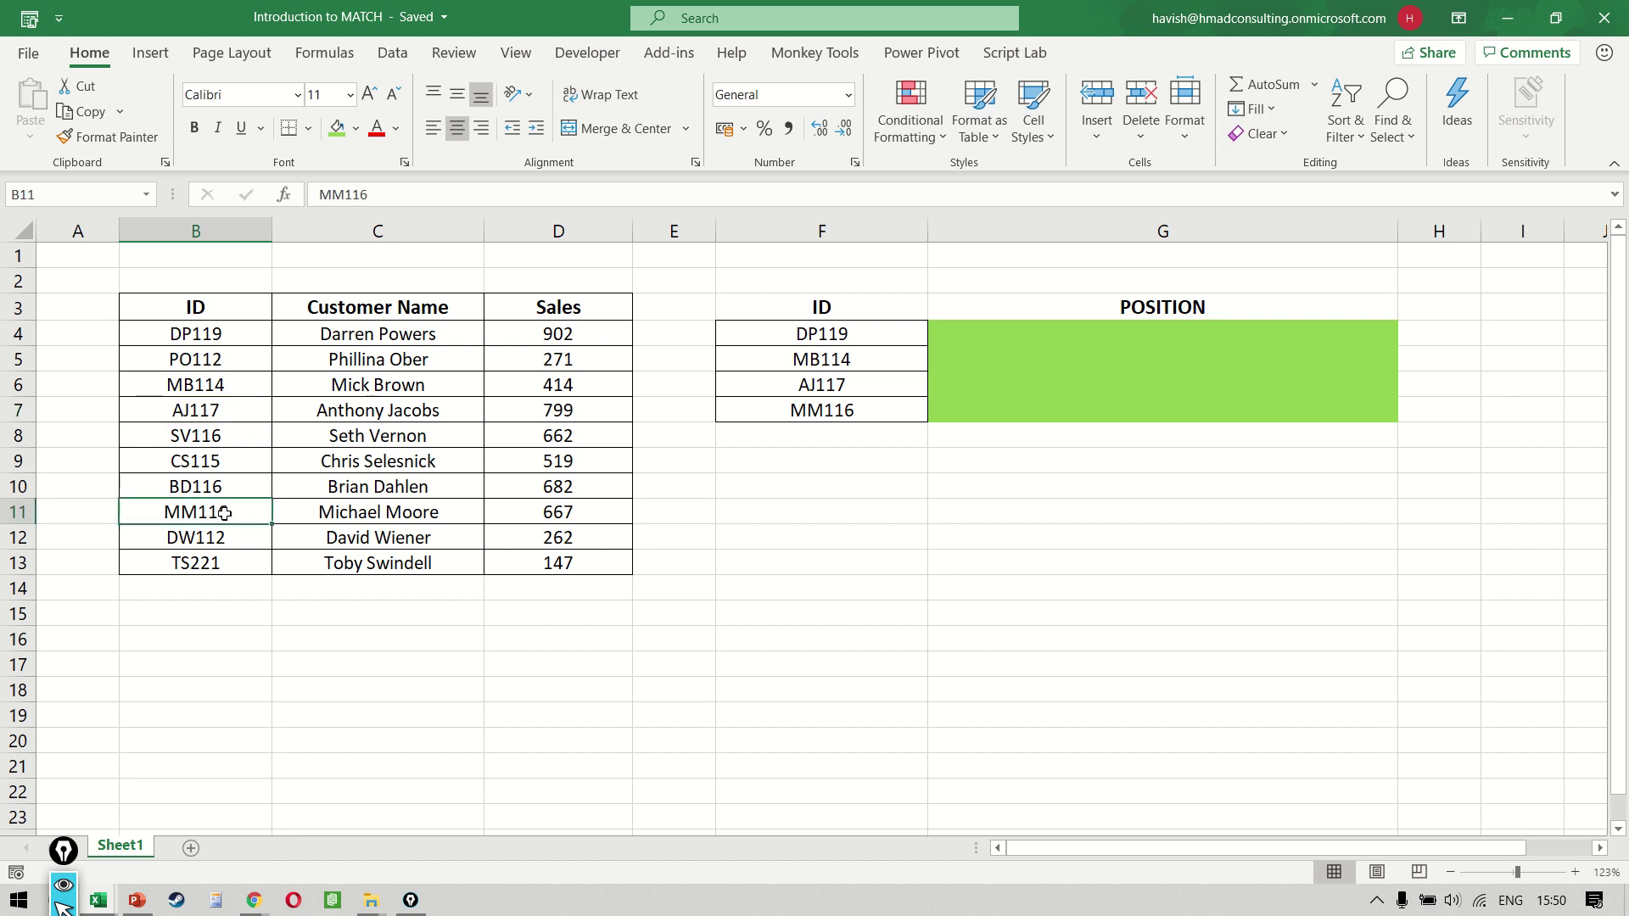
# Enter the exact-match formula =MATCH(F4,$B$3:$B$13,0) in cell G4
pyautogui.click(972, 338)
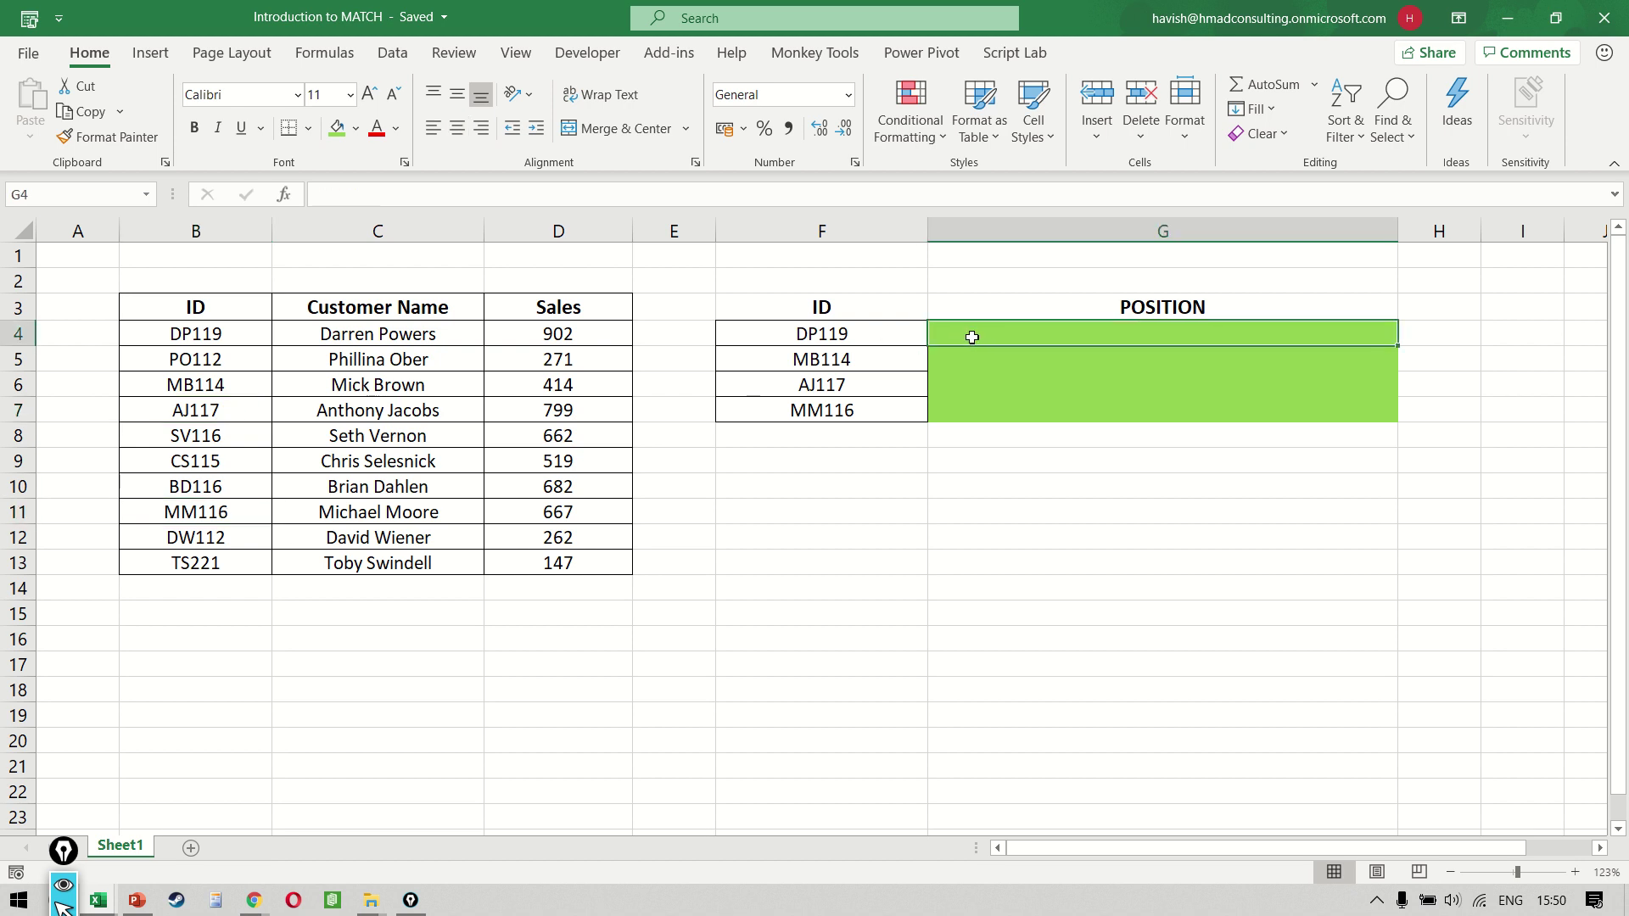
pyautogui.write('=MATCH(')
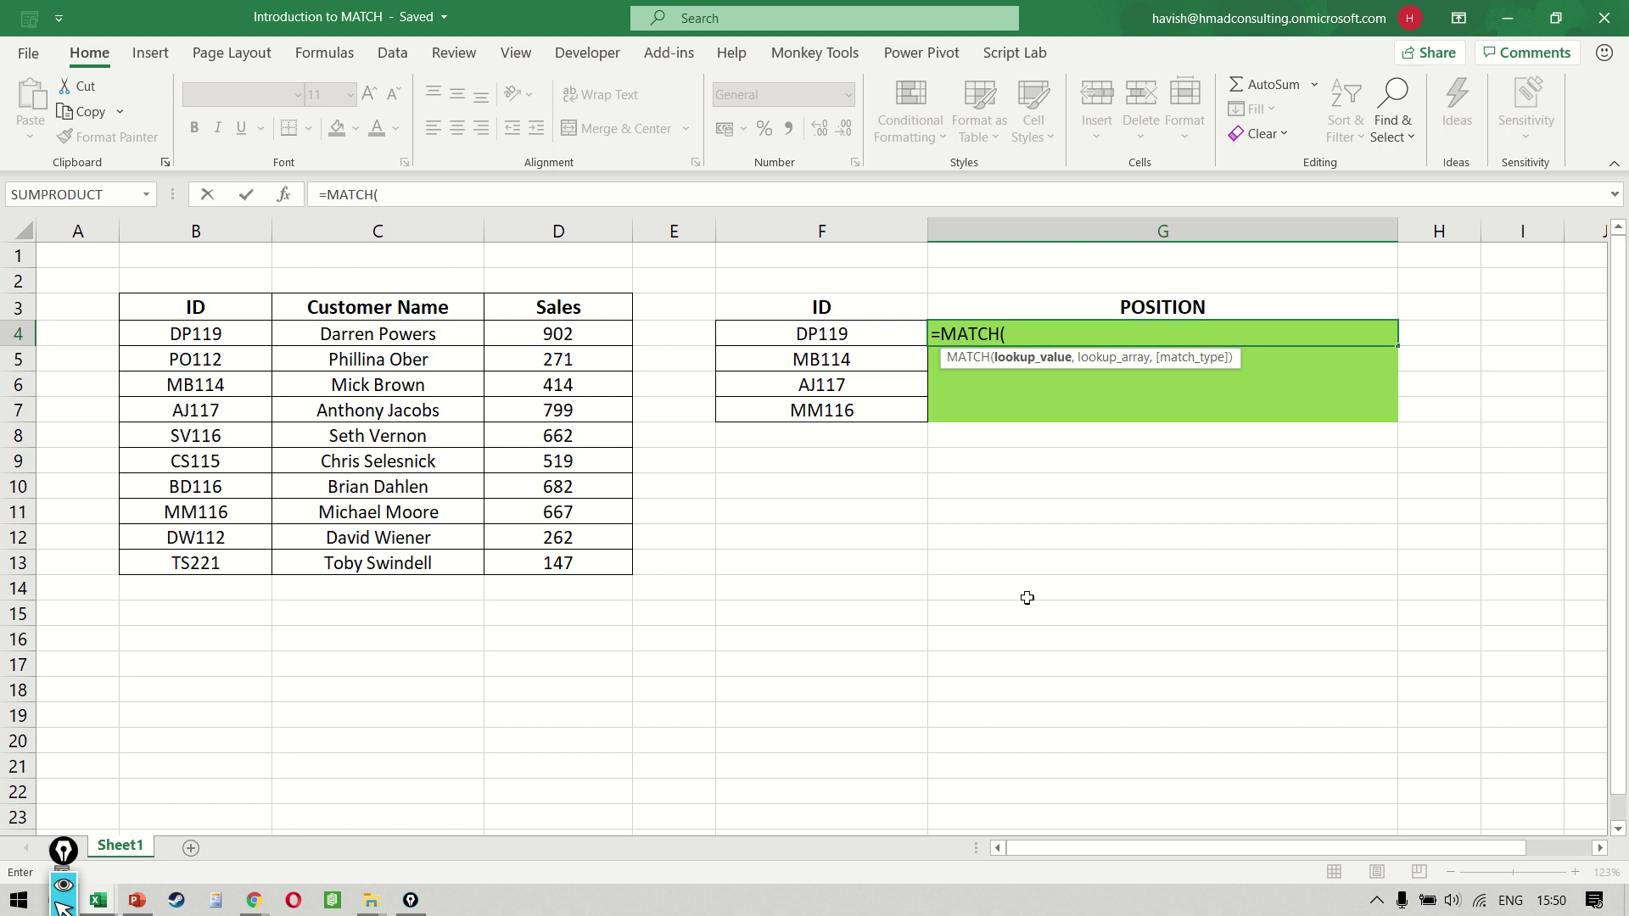
pyautogui.click(752, 339)
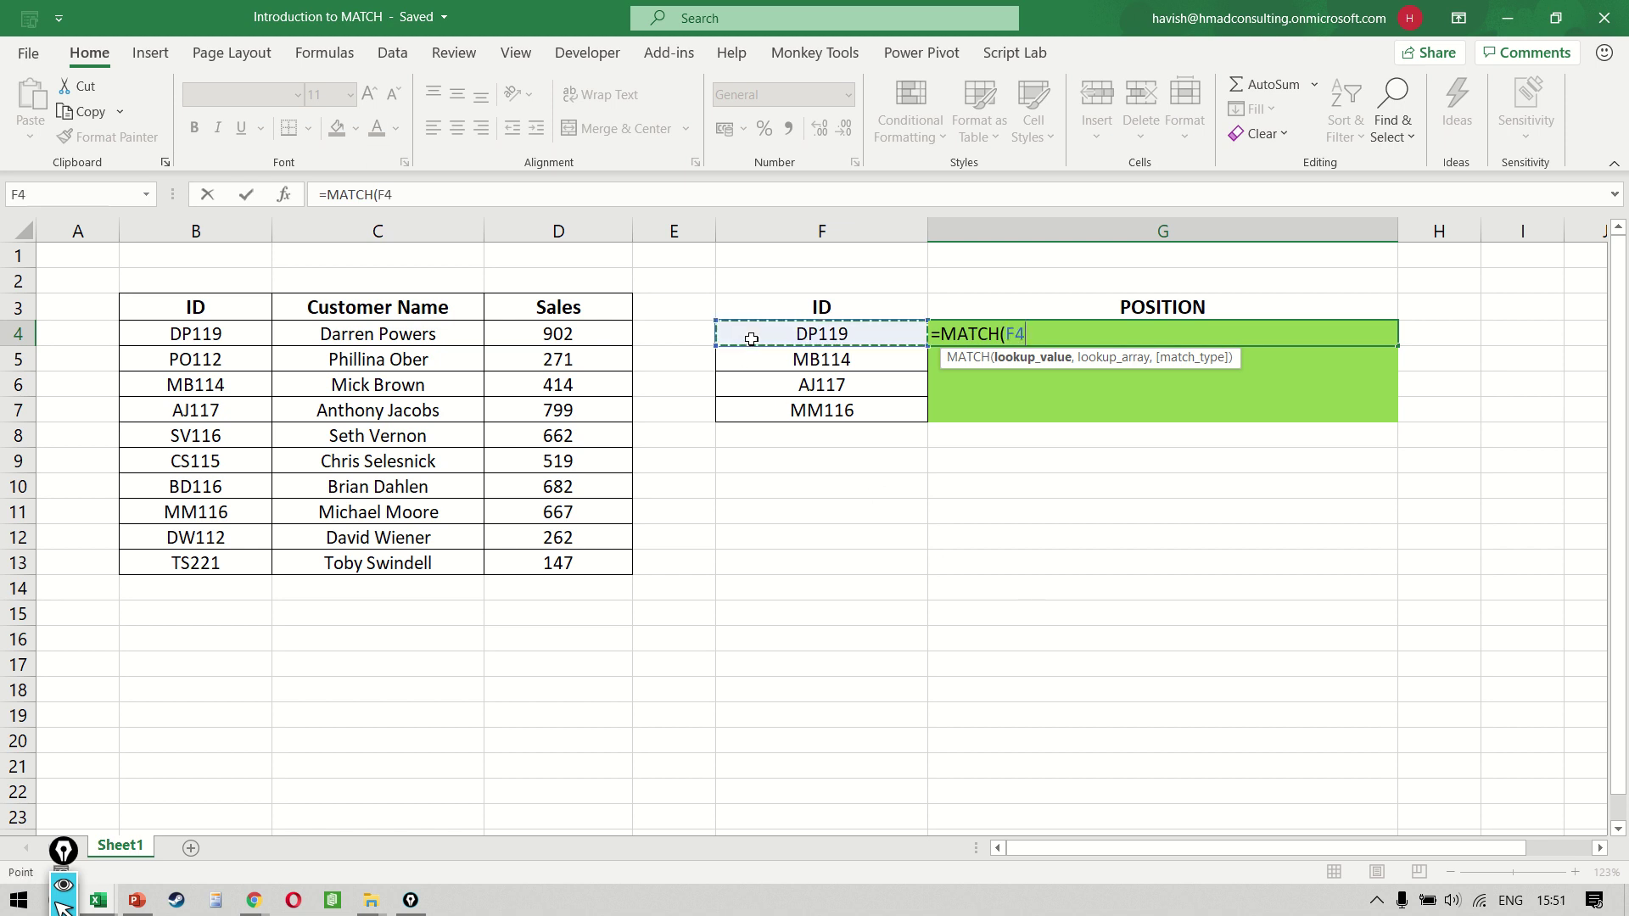
pyautogui.write(',')
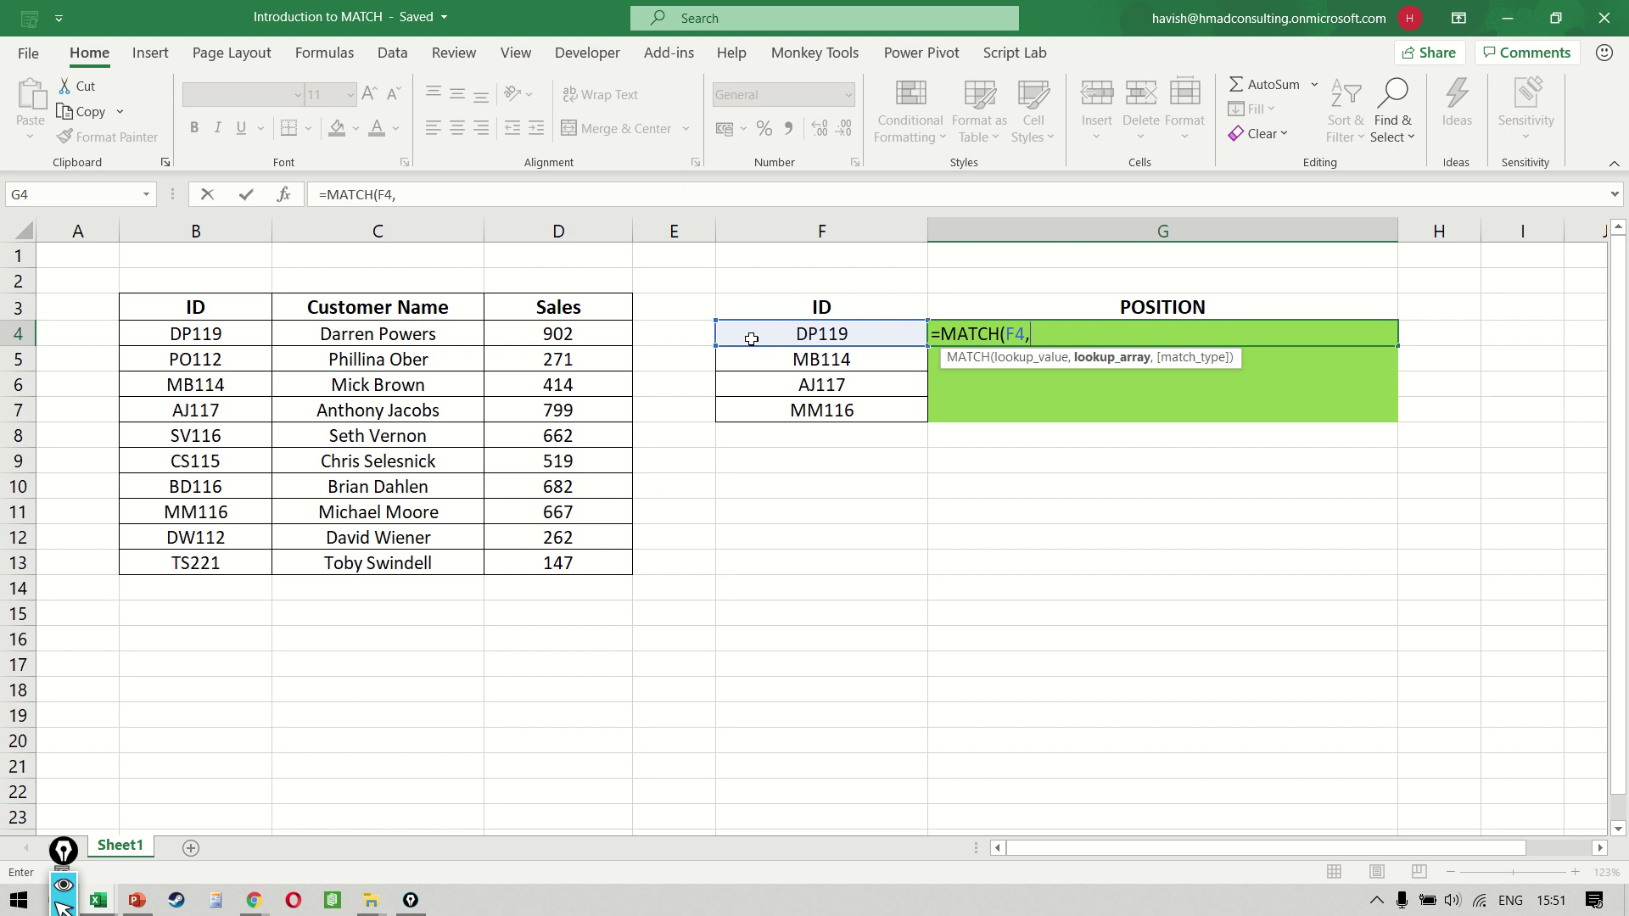
pyautogui.click(228, 310)
pyautogui.moveTo(227, 310); pyautogui.dragTo(235, 566)
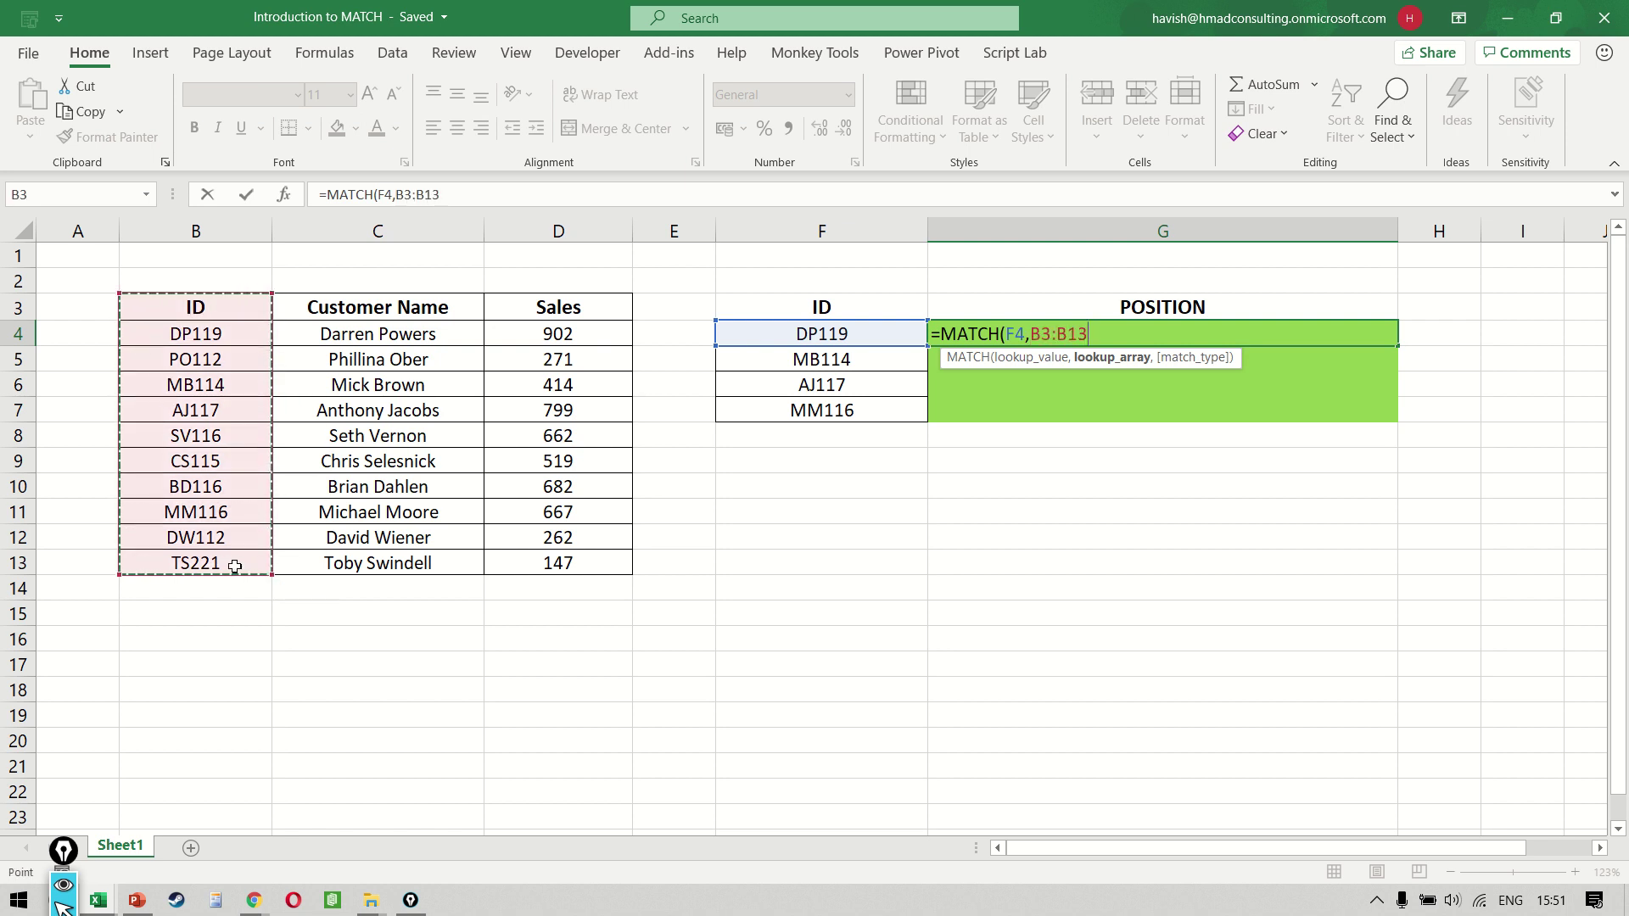
pyautogui.press('F4')
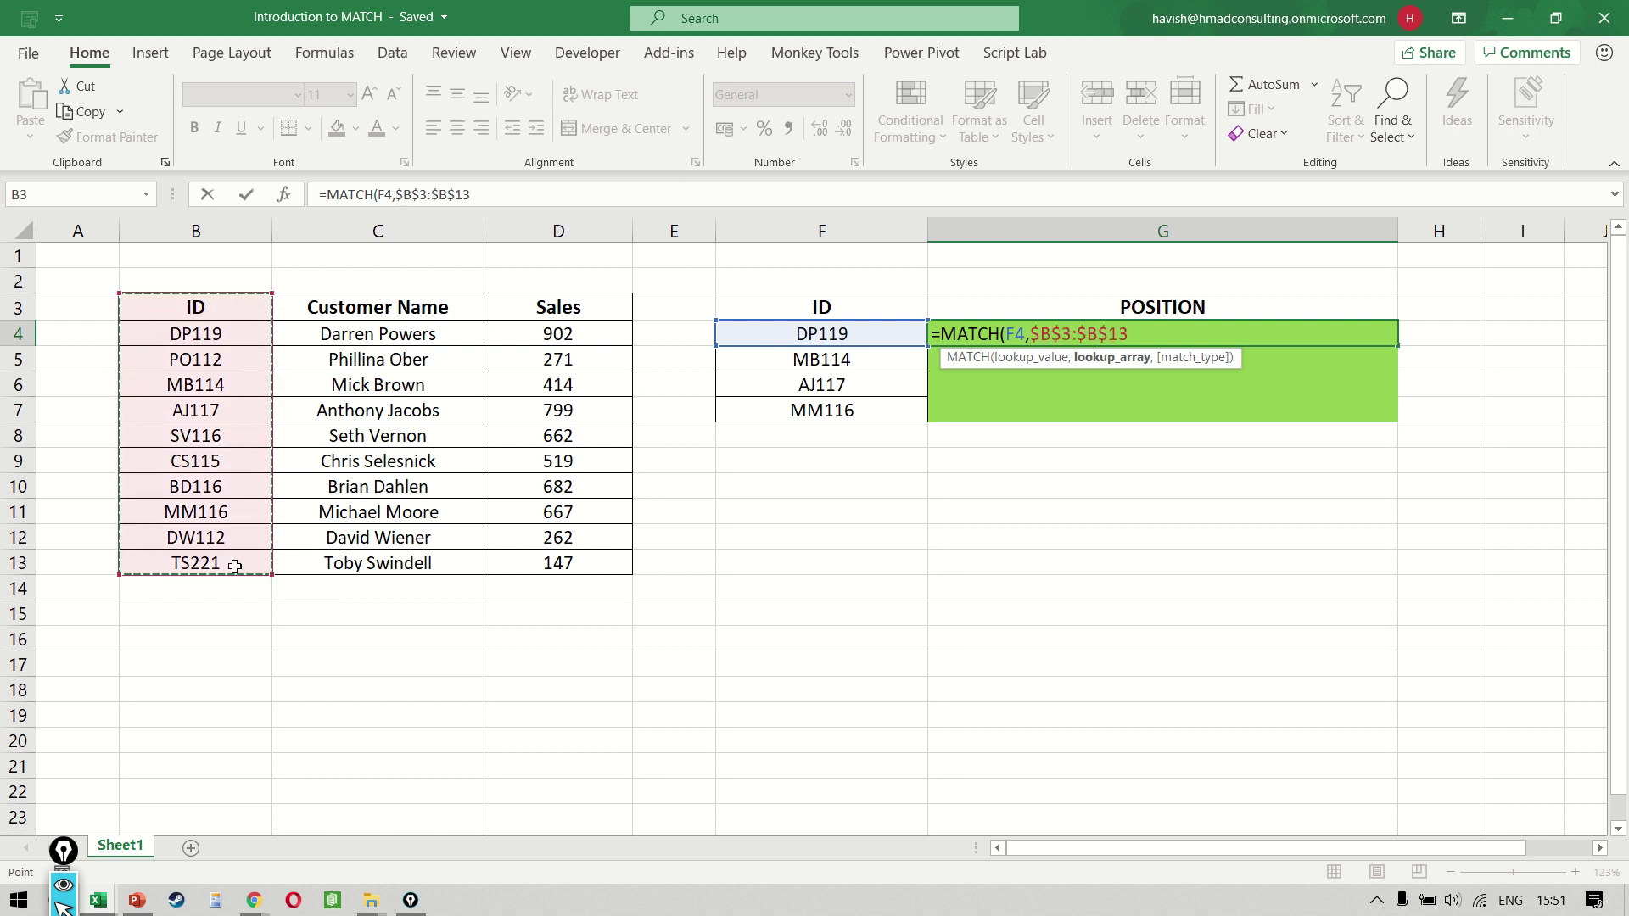
pyautogui.write(',')
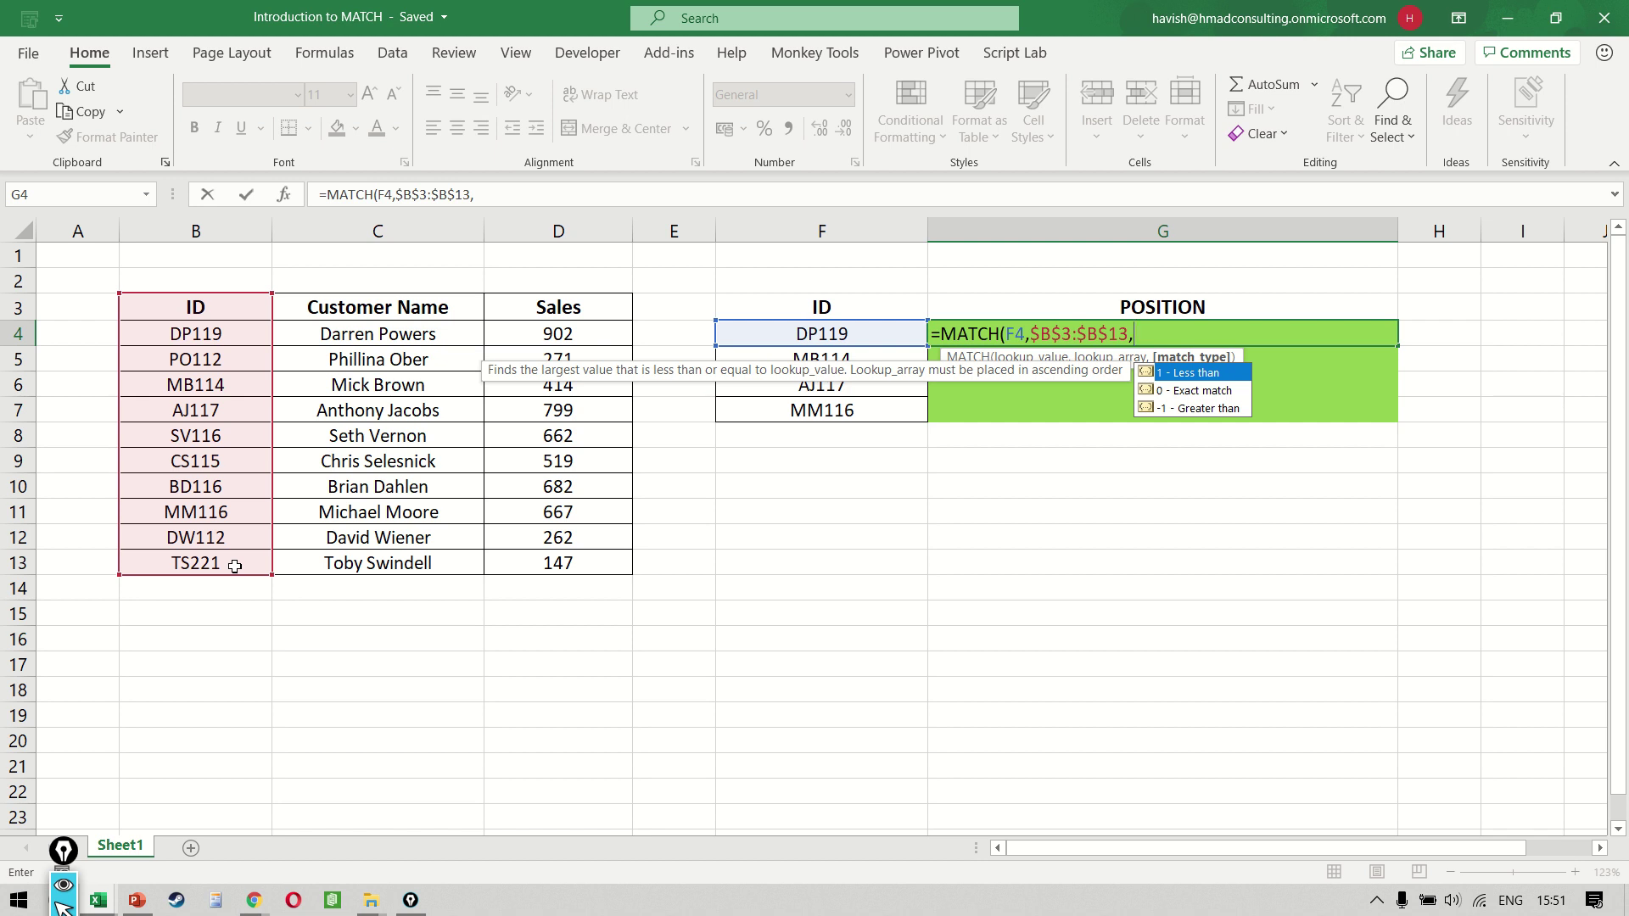
pyautogui.press('Down')
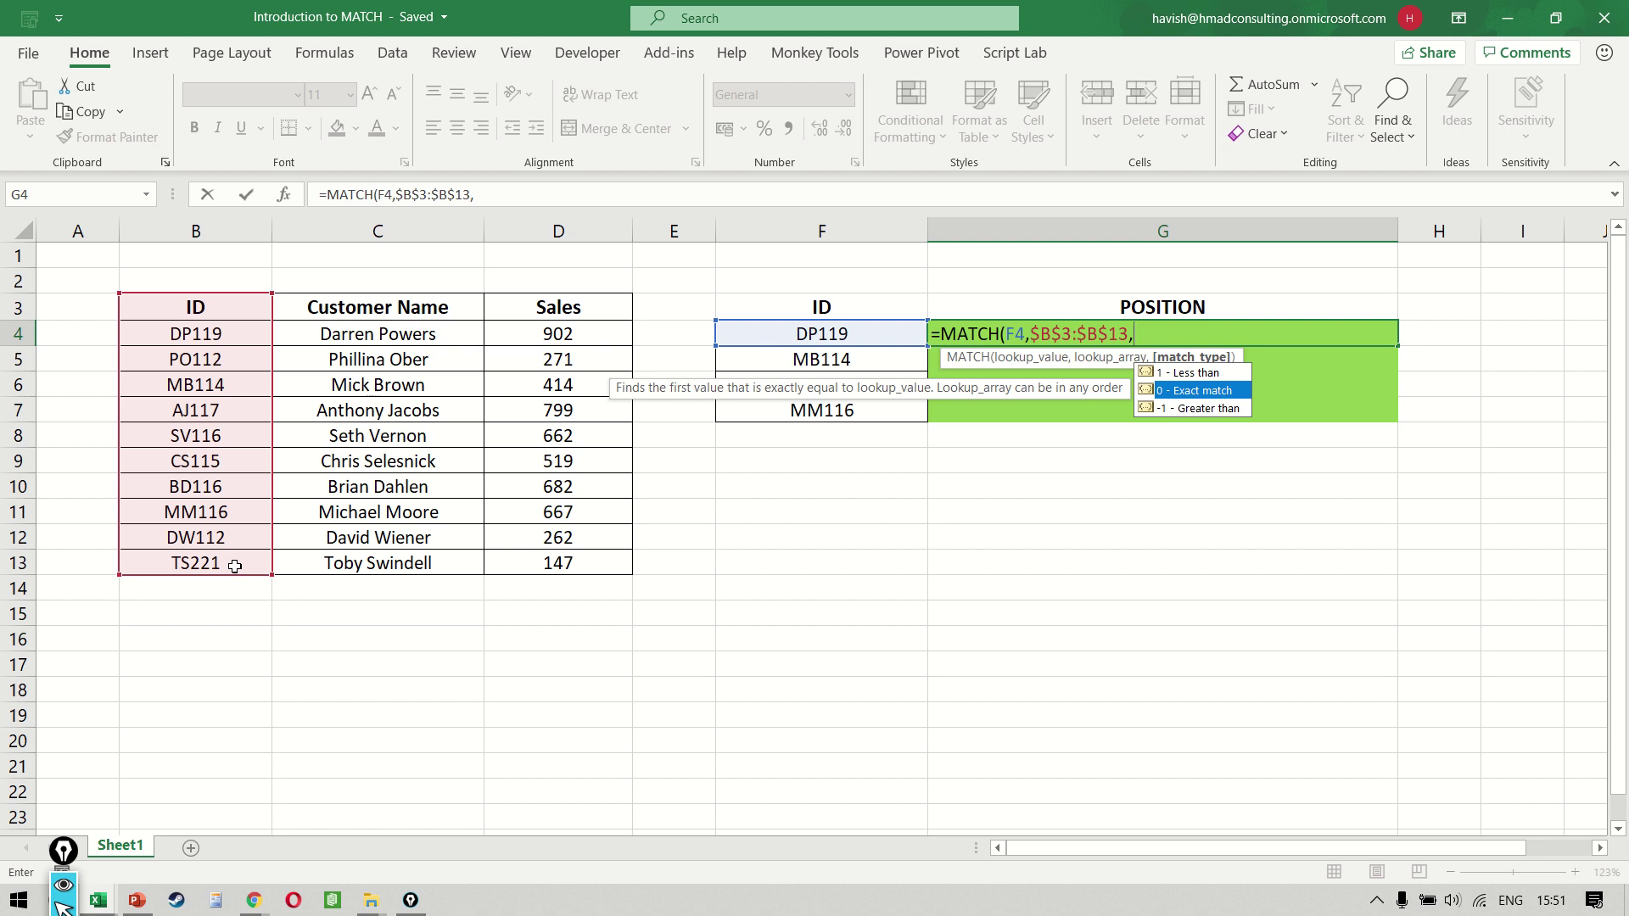
pyautogui.press('Tab')
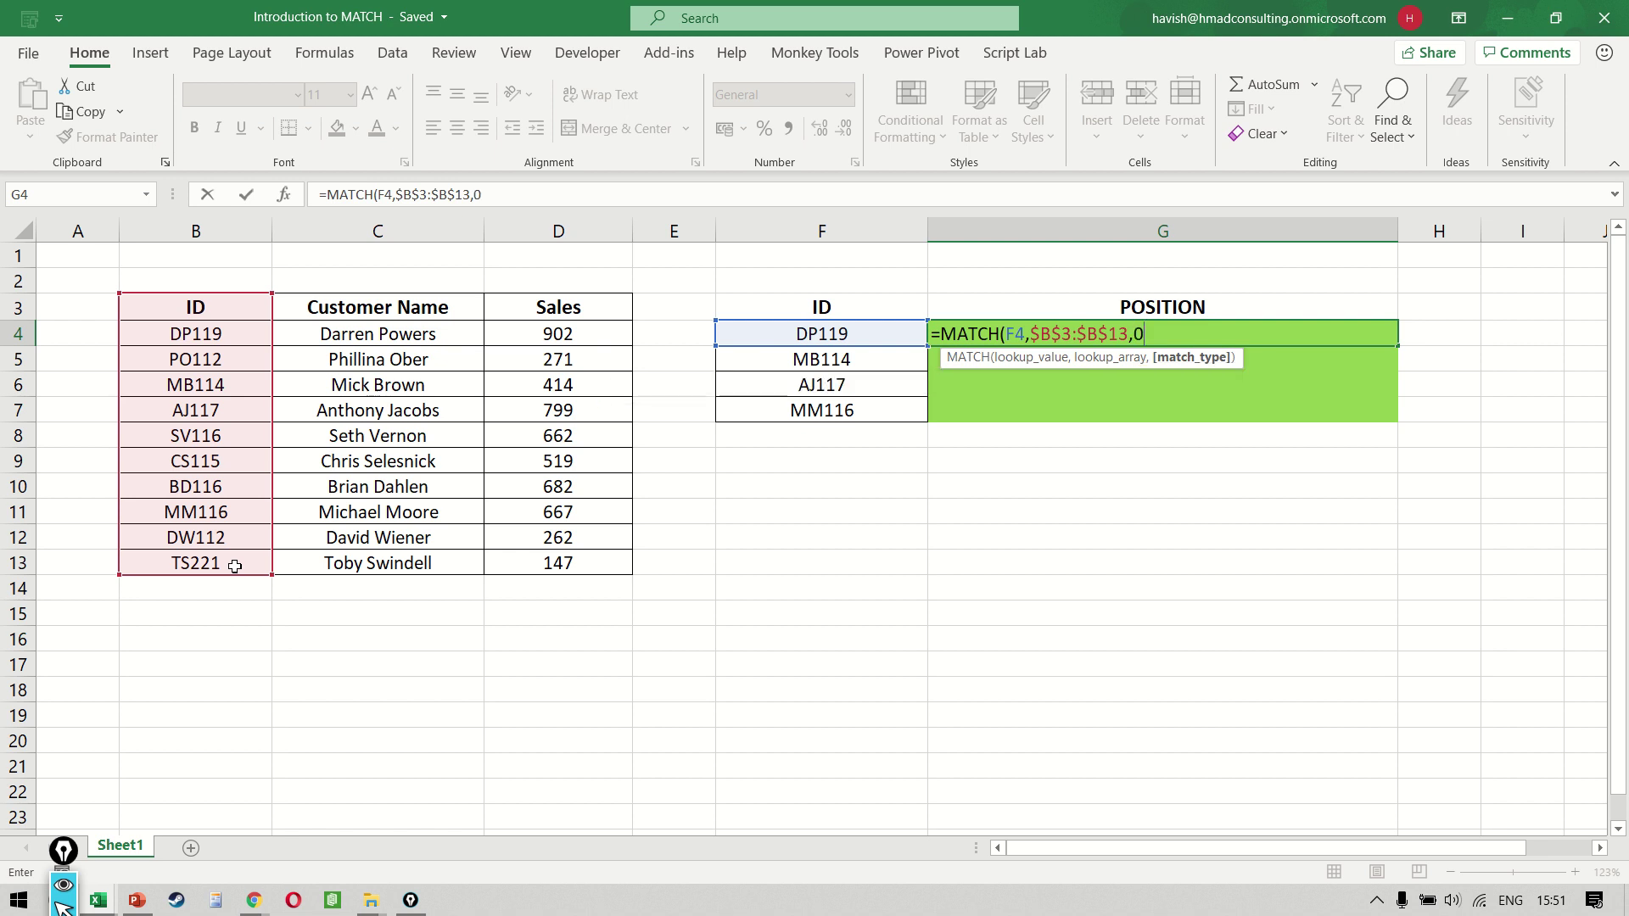
pyautogui.write(')')
pyautogui.hotkey('ctrl', 'Return')
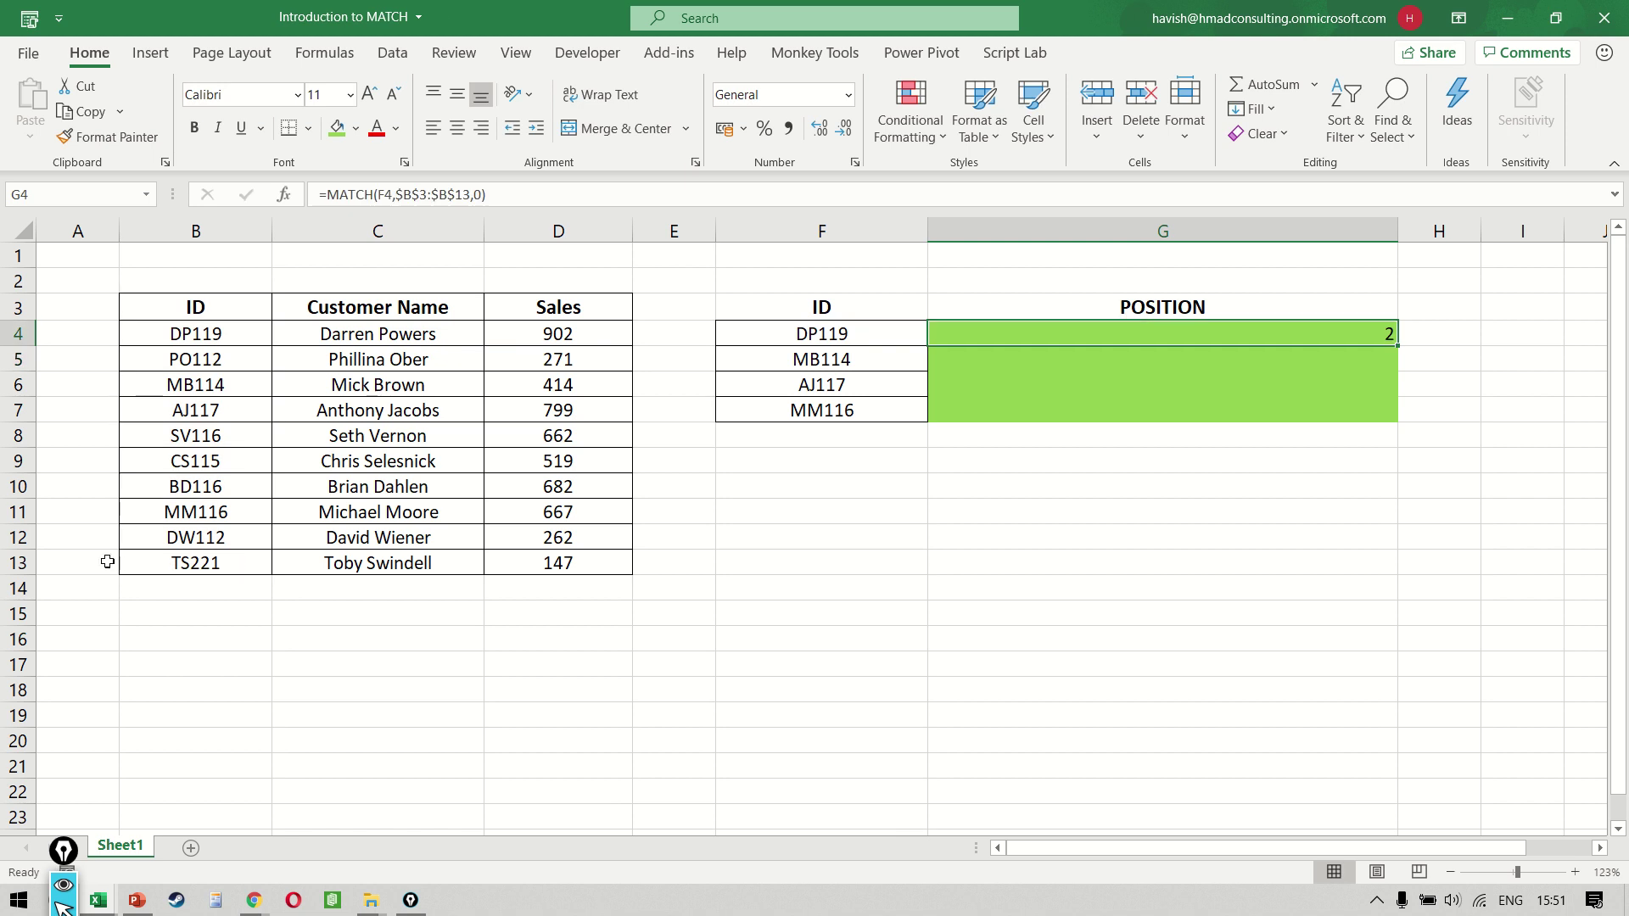
# Append -1 to the MATCH formula in G4 so the ID header row is not counted in the position
pyautogui.click(190, 339)
pyautogui.press('Up')
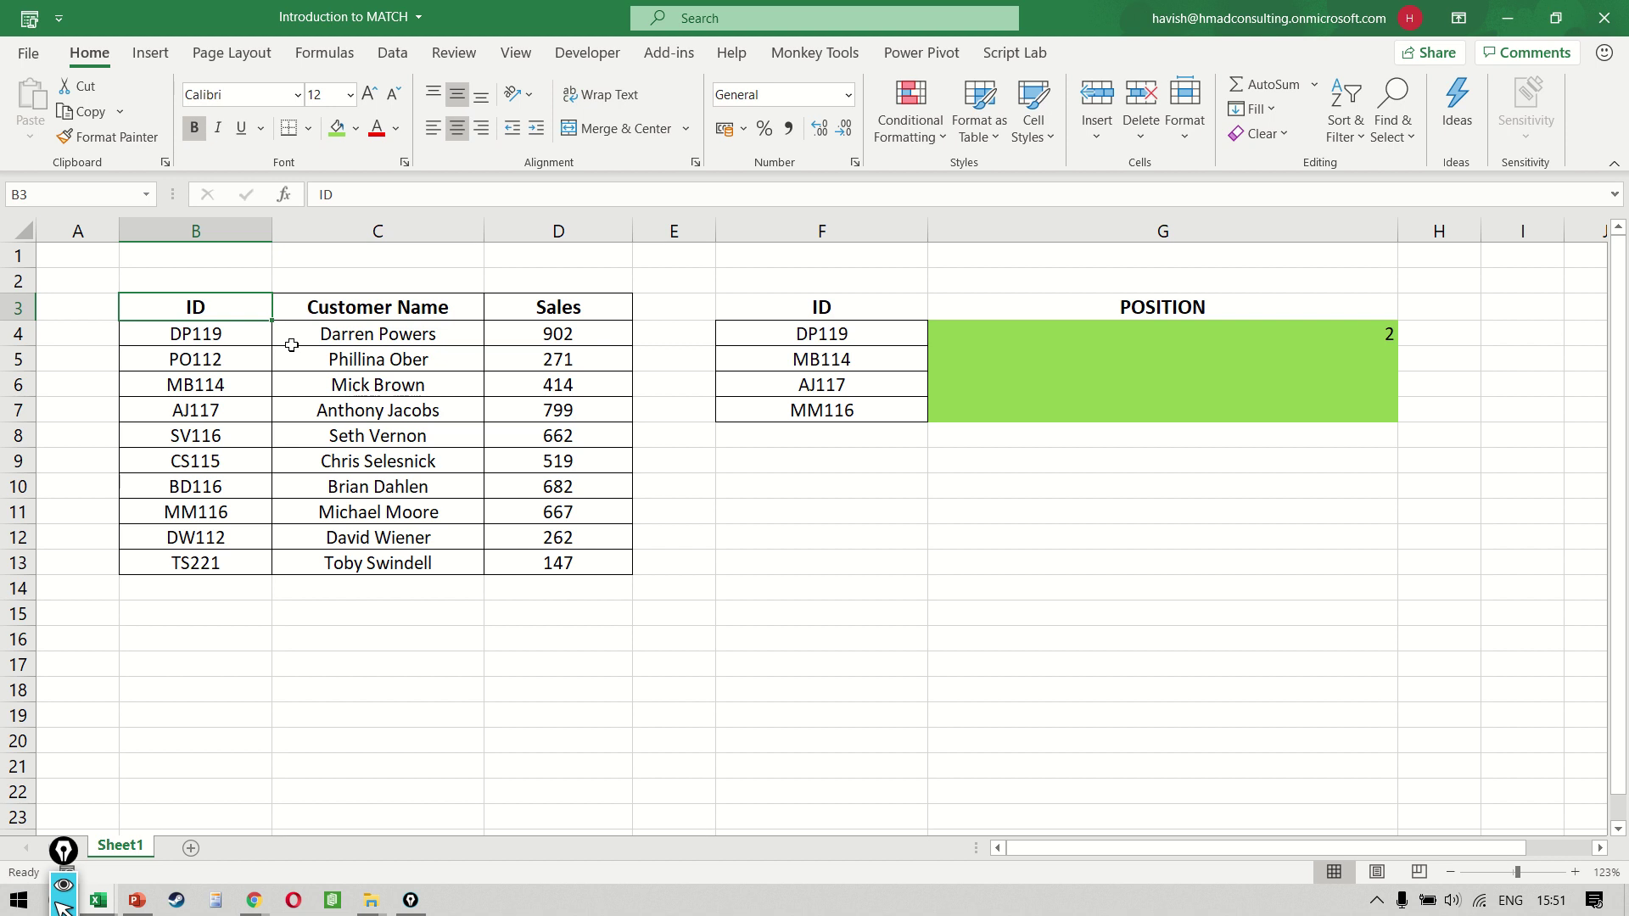
pyautogui.doubleClick(1317, 336)
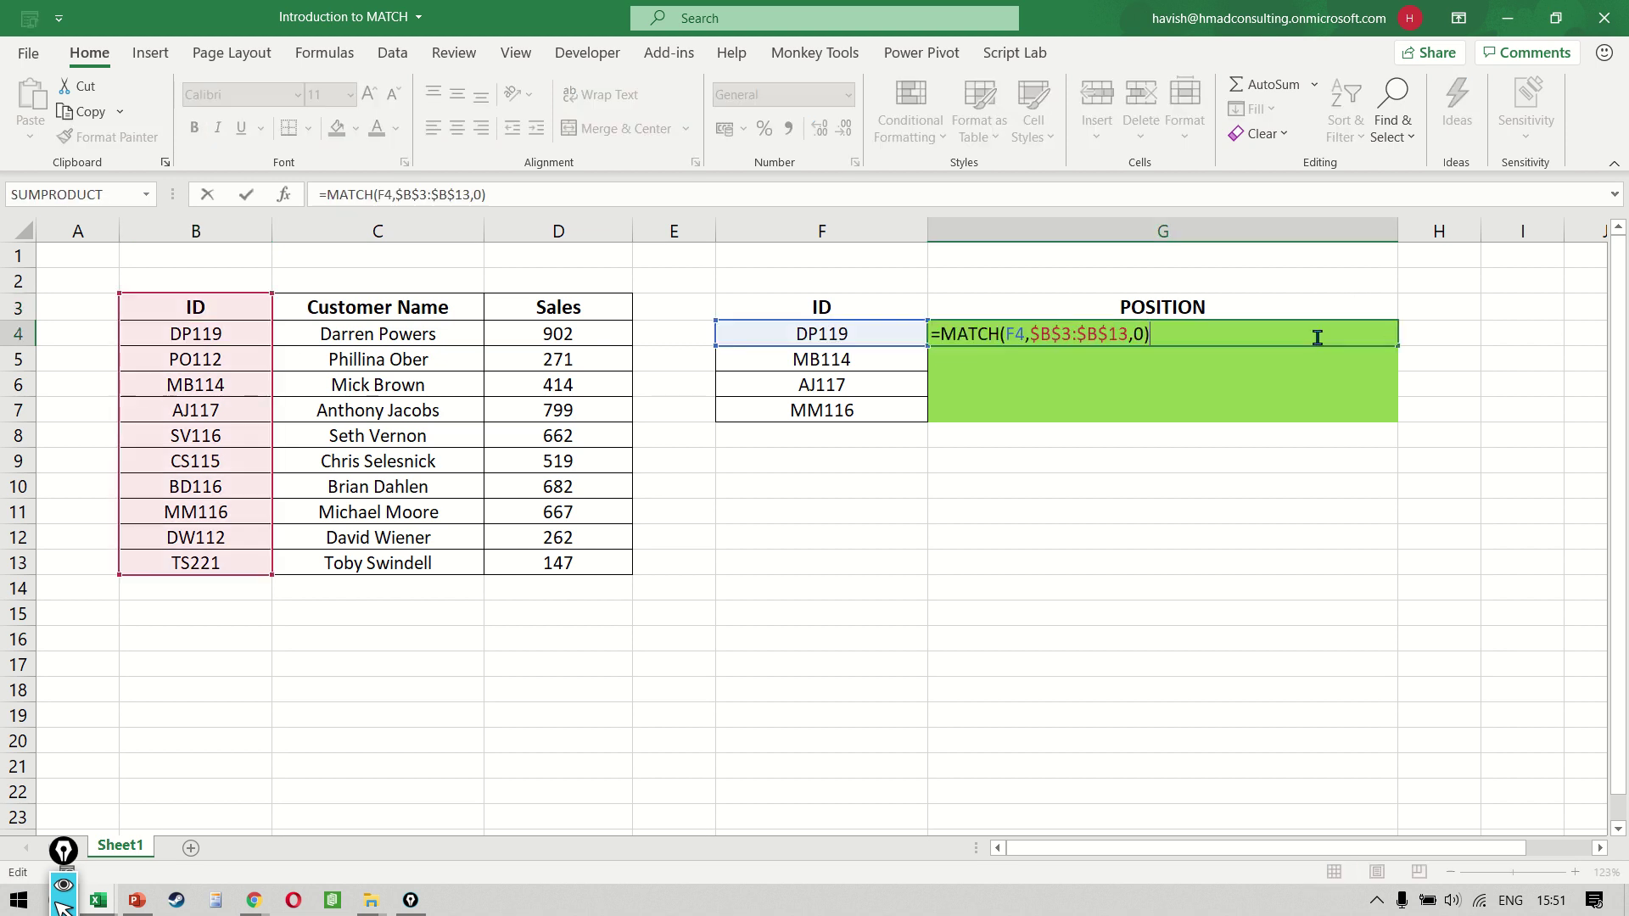
pyautogui.press('Left')
pyautogui.press('Left')
pyautogui.press('Left')
pyautogui.press('Left')
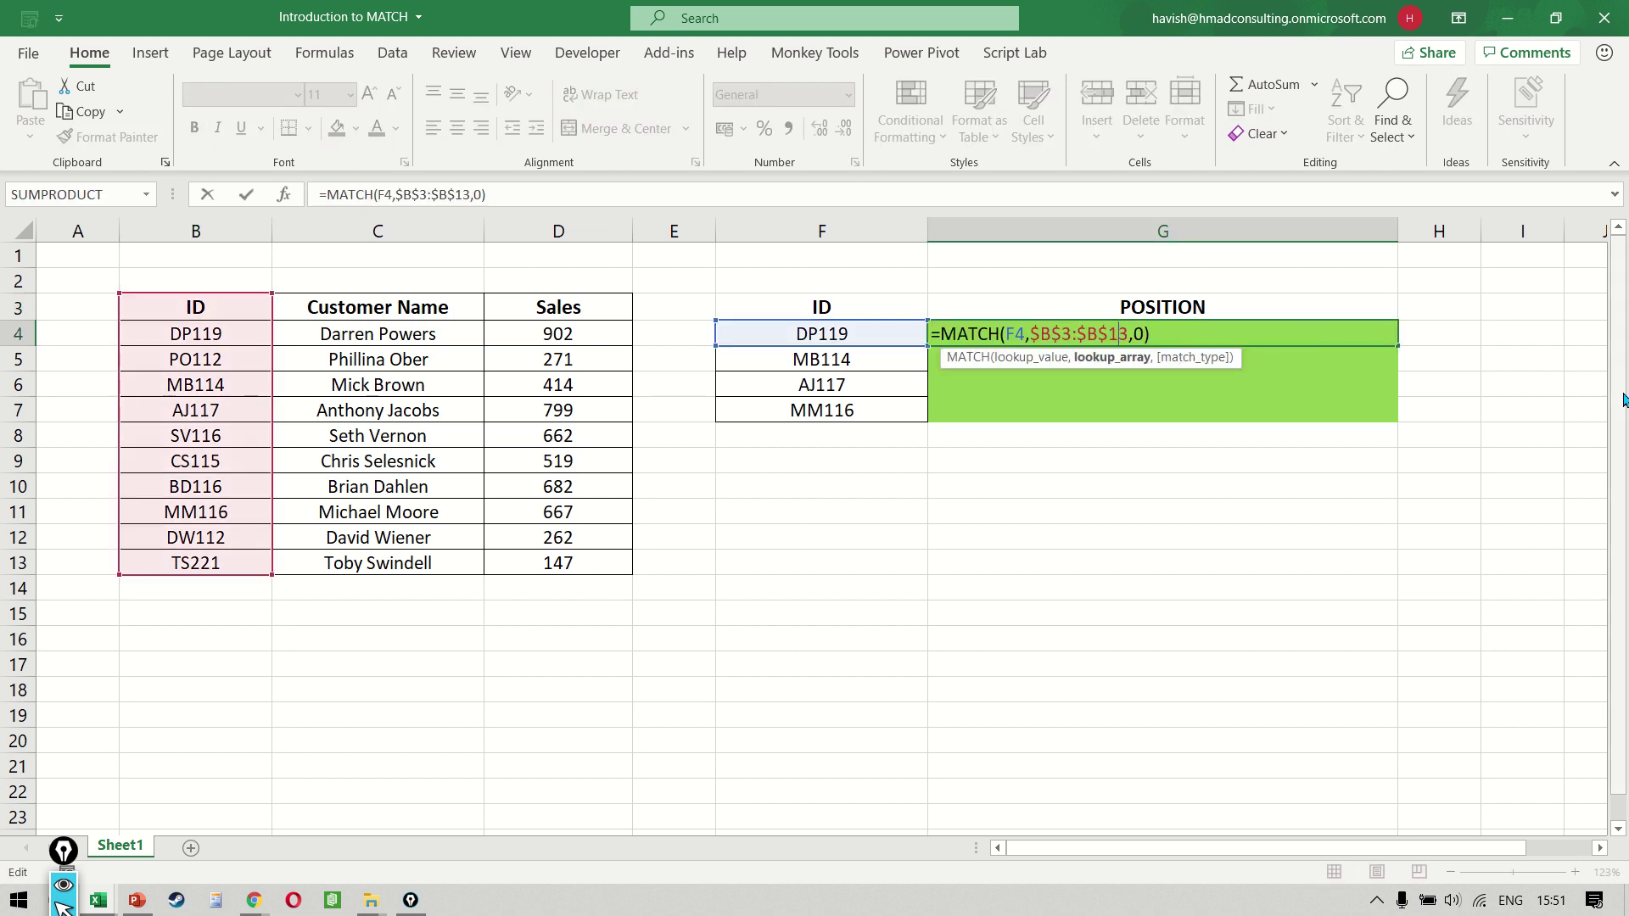
pyautogui.press('Right')
pyautogui.press('Right')
pyautogui.press('Right')
pyautogui.press('Right')
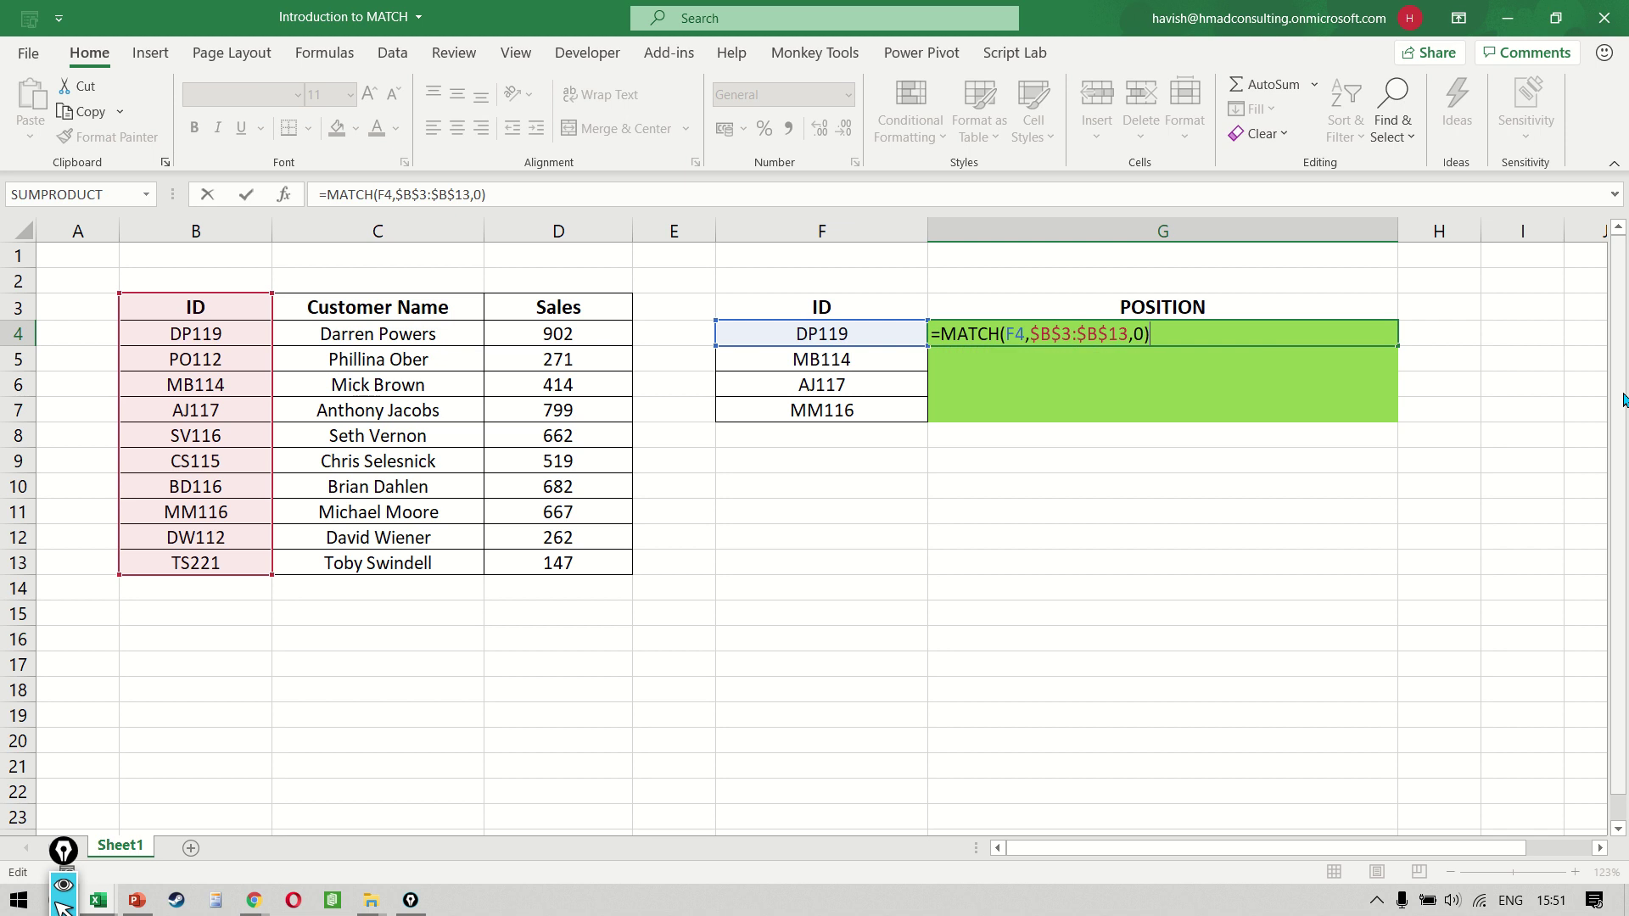
pyautogui.write('-1')
pyautogui.hotkey('ctrl', 'Return')
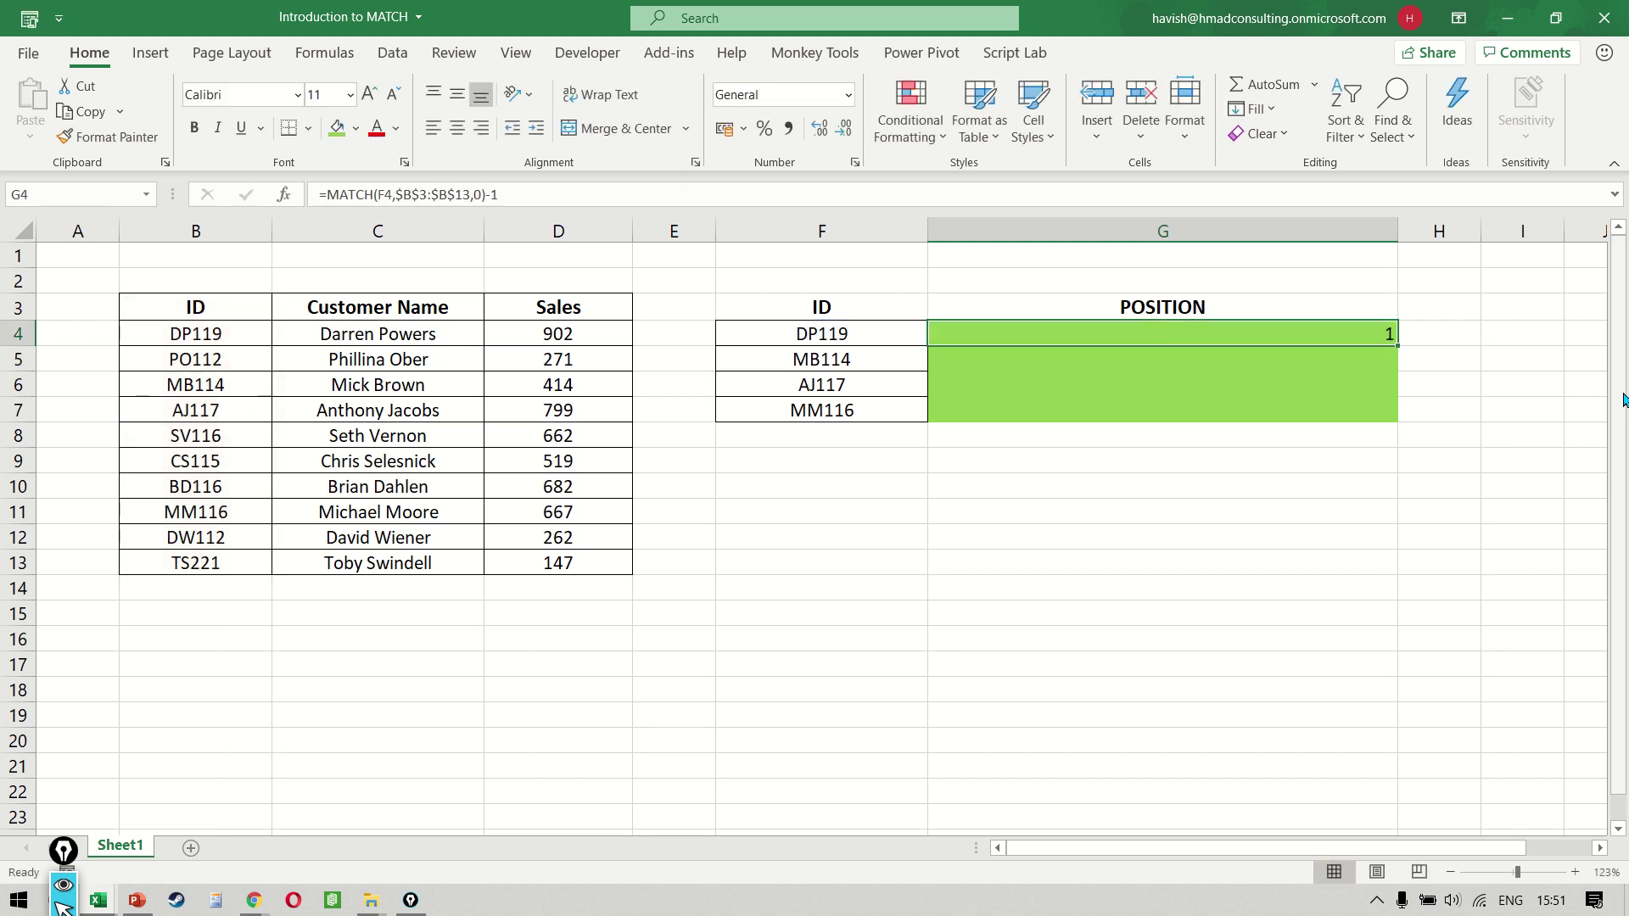
# Fill the MATCH formula from G4 down to G7 and review the formula in G4
pyautogui.hotkey('shift', 'Down')
pyautogui.hotkey('shift', 'Down')
pyautogui.hotkey('shift', 'Down')
pyautogui.hotkey('ctrl', 'd')
pyautogui.hotkey('shift', 'Down')
pyautogui.hotkey('shift', 'Down')
pyautogui.hotkey('shift', 'Down')
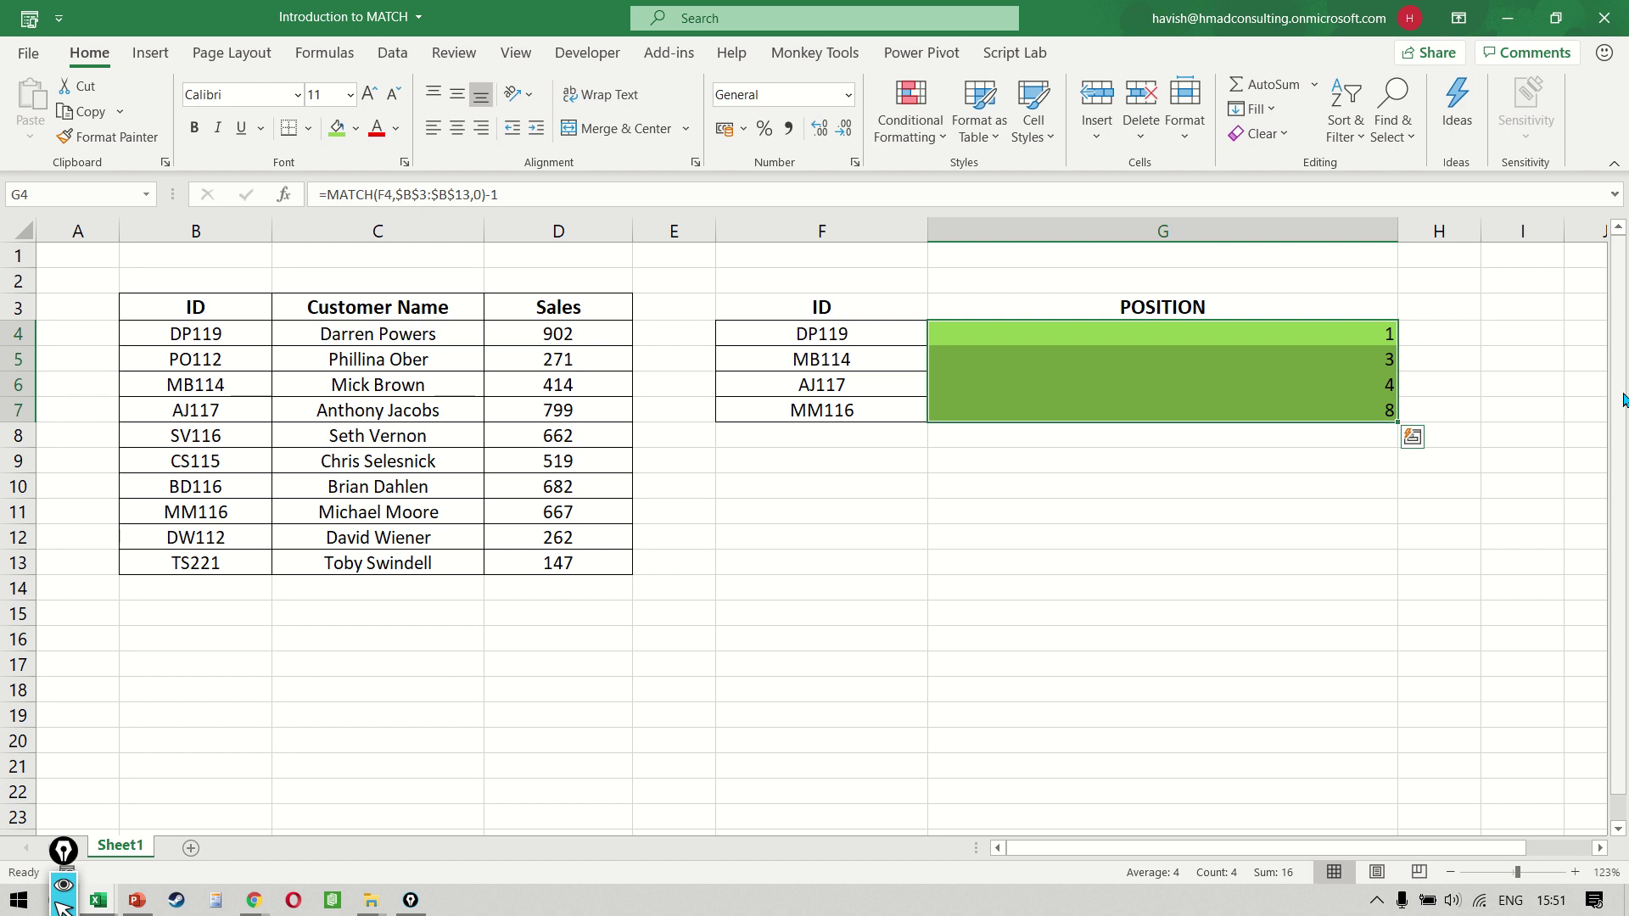
pyautogui.press('F2')
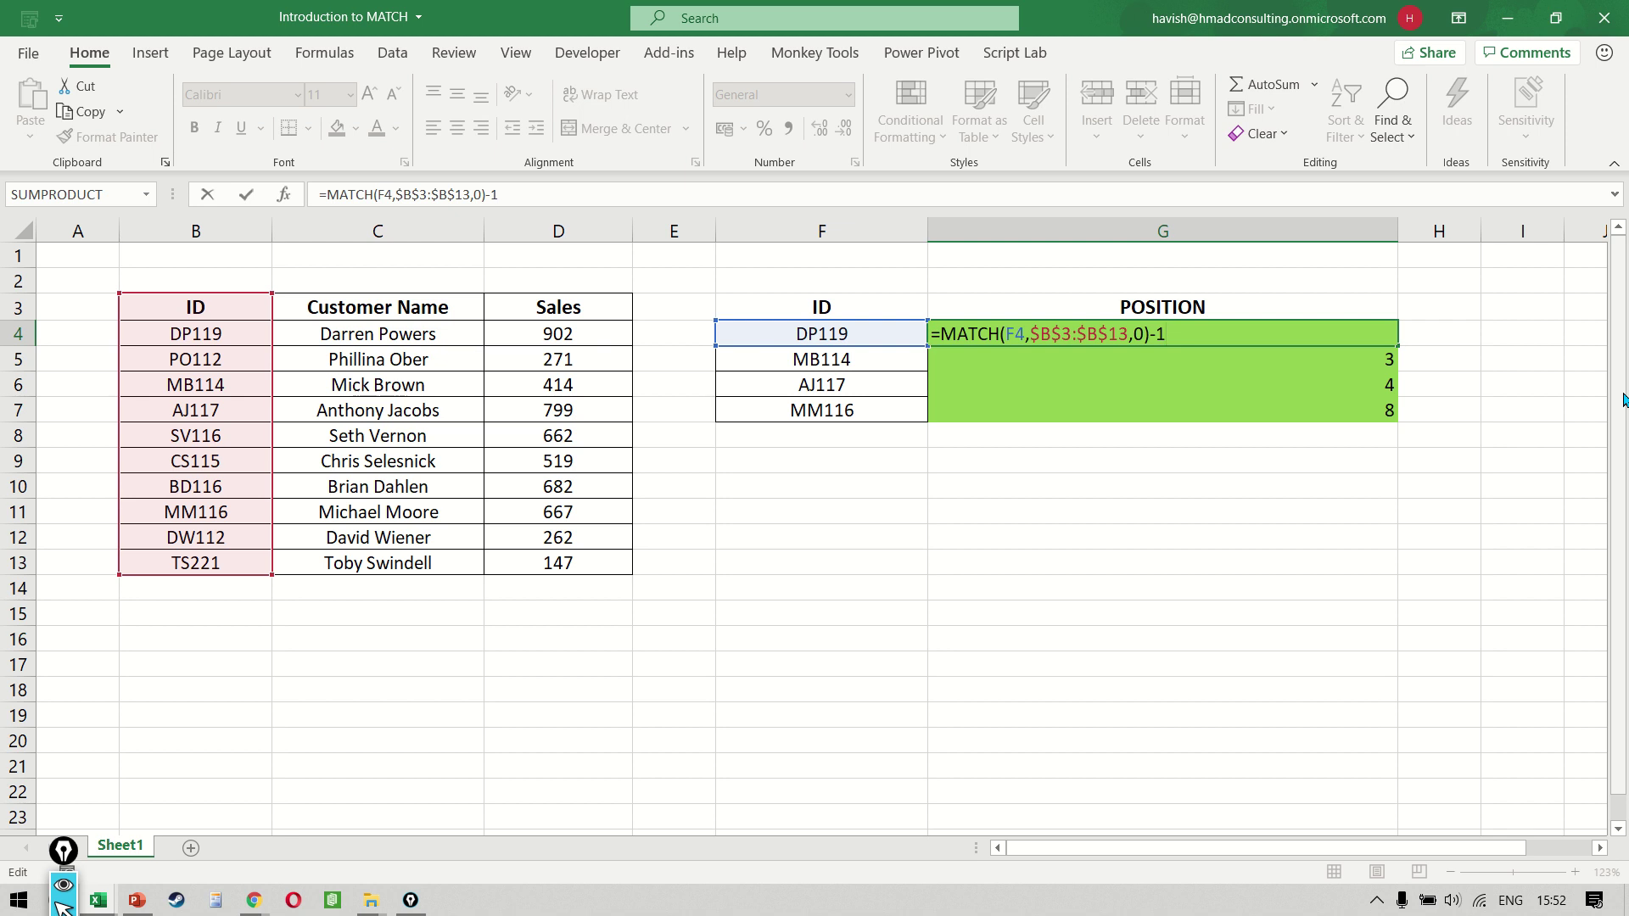
pyautogui.press('Return')
# Enter the formula =INDEX(B4:B6,MATCH("PO112",B4:B6,0),1) in cell F11
pyautogui.press('Down')
pyautogui.press('Left')
pyautogui.press('Down')
pyautogui.press('Down')
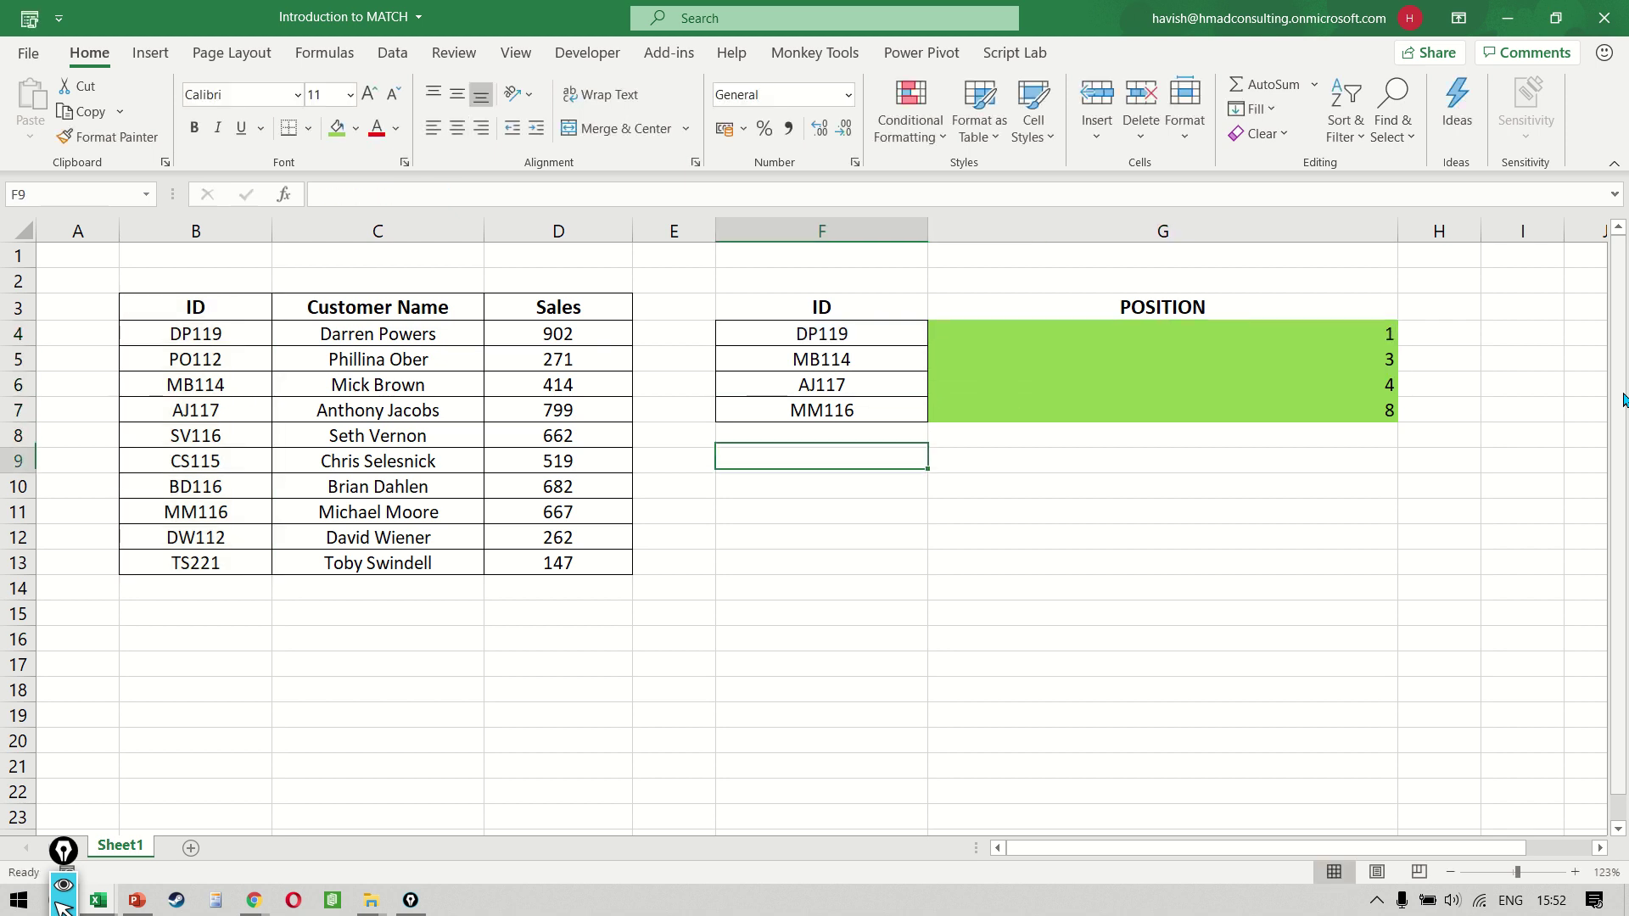
pyautogui.press('Down')
pyautogui.press('Down')
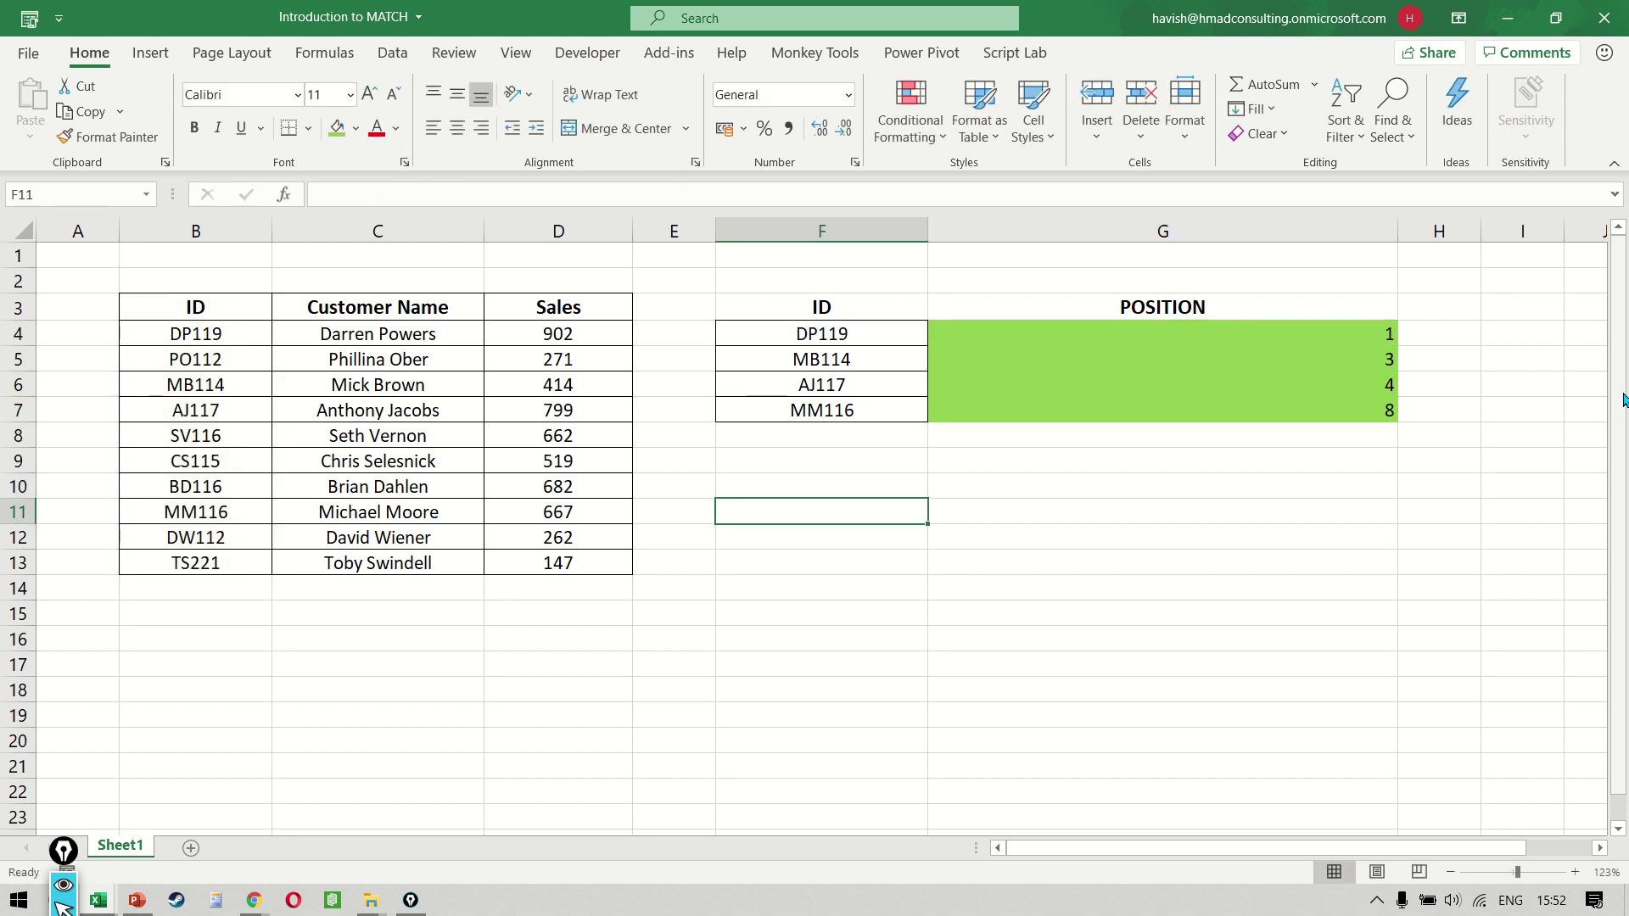
pyautogui.write('=INDEX(')
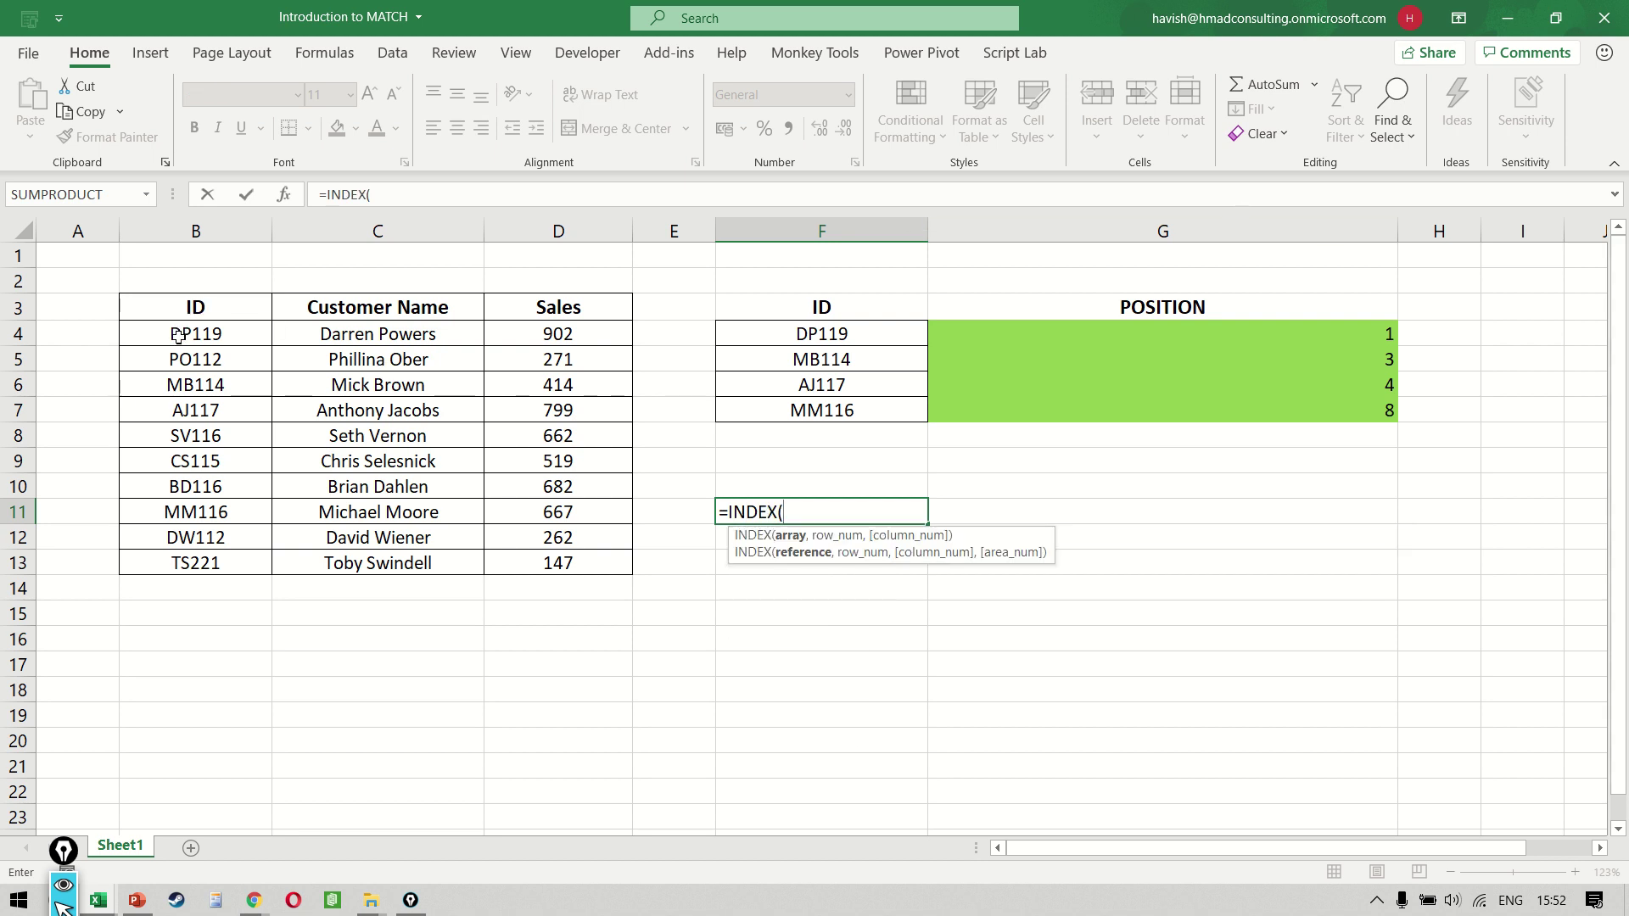
pyautogui.moveTo(178, 334); pyautogui.dragTo(181, 385)
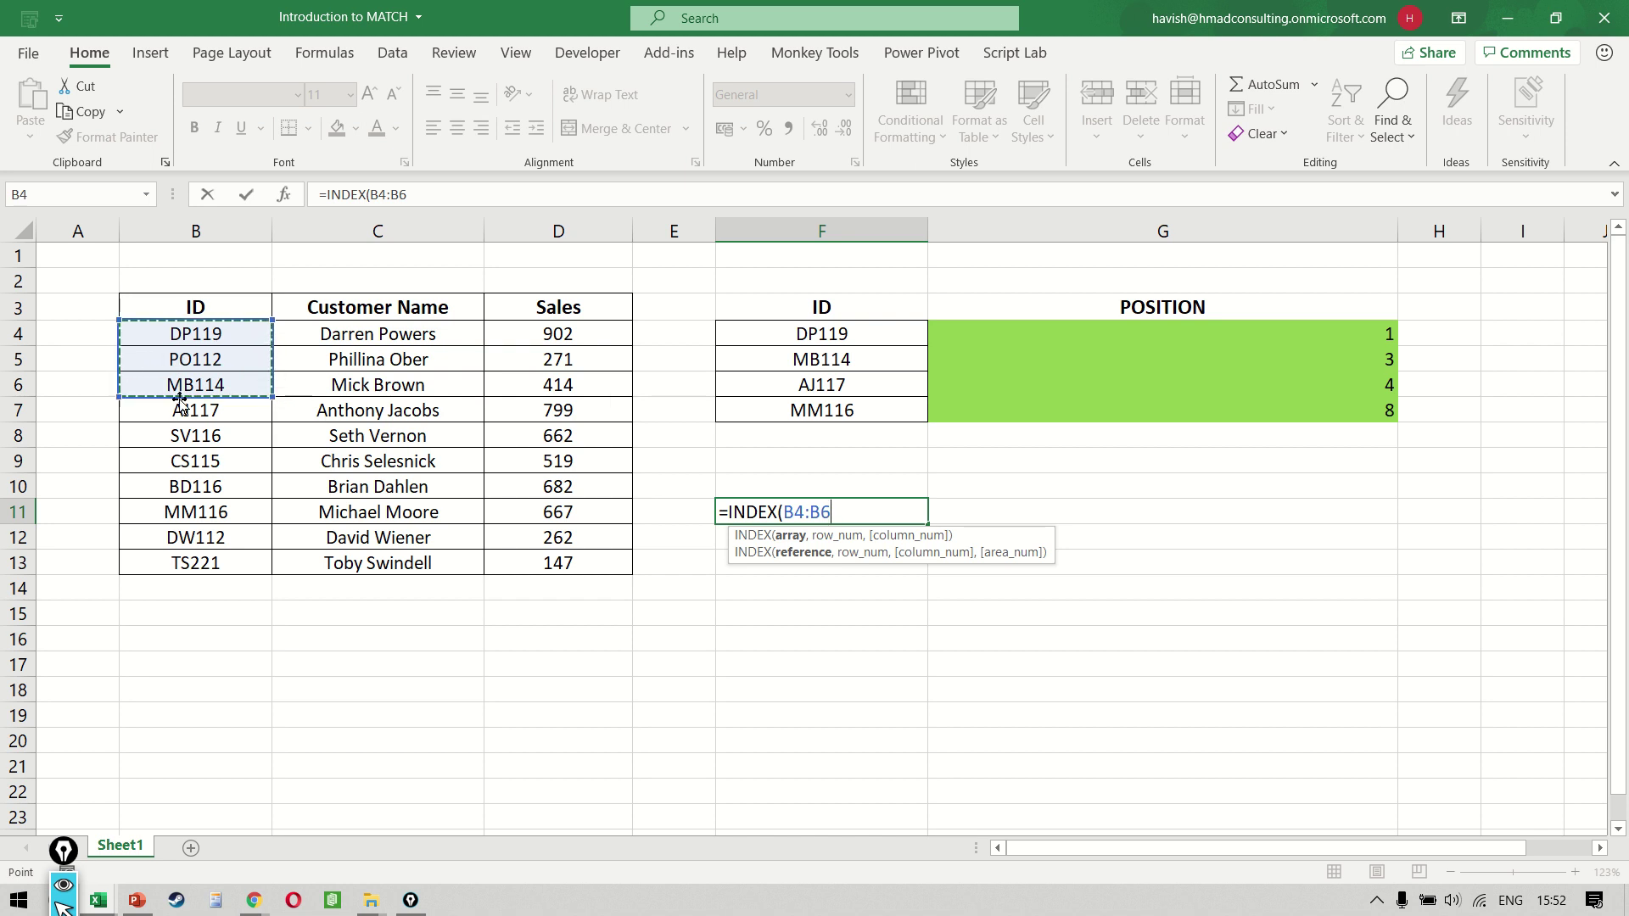
pyautogui.write(',')
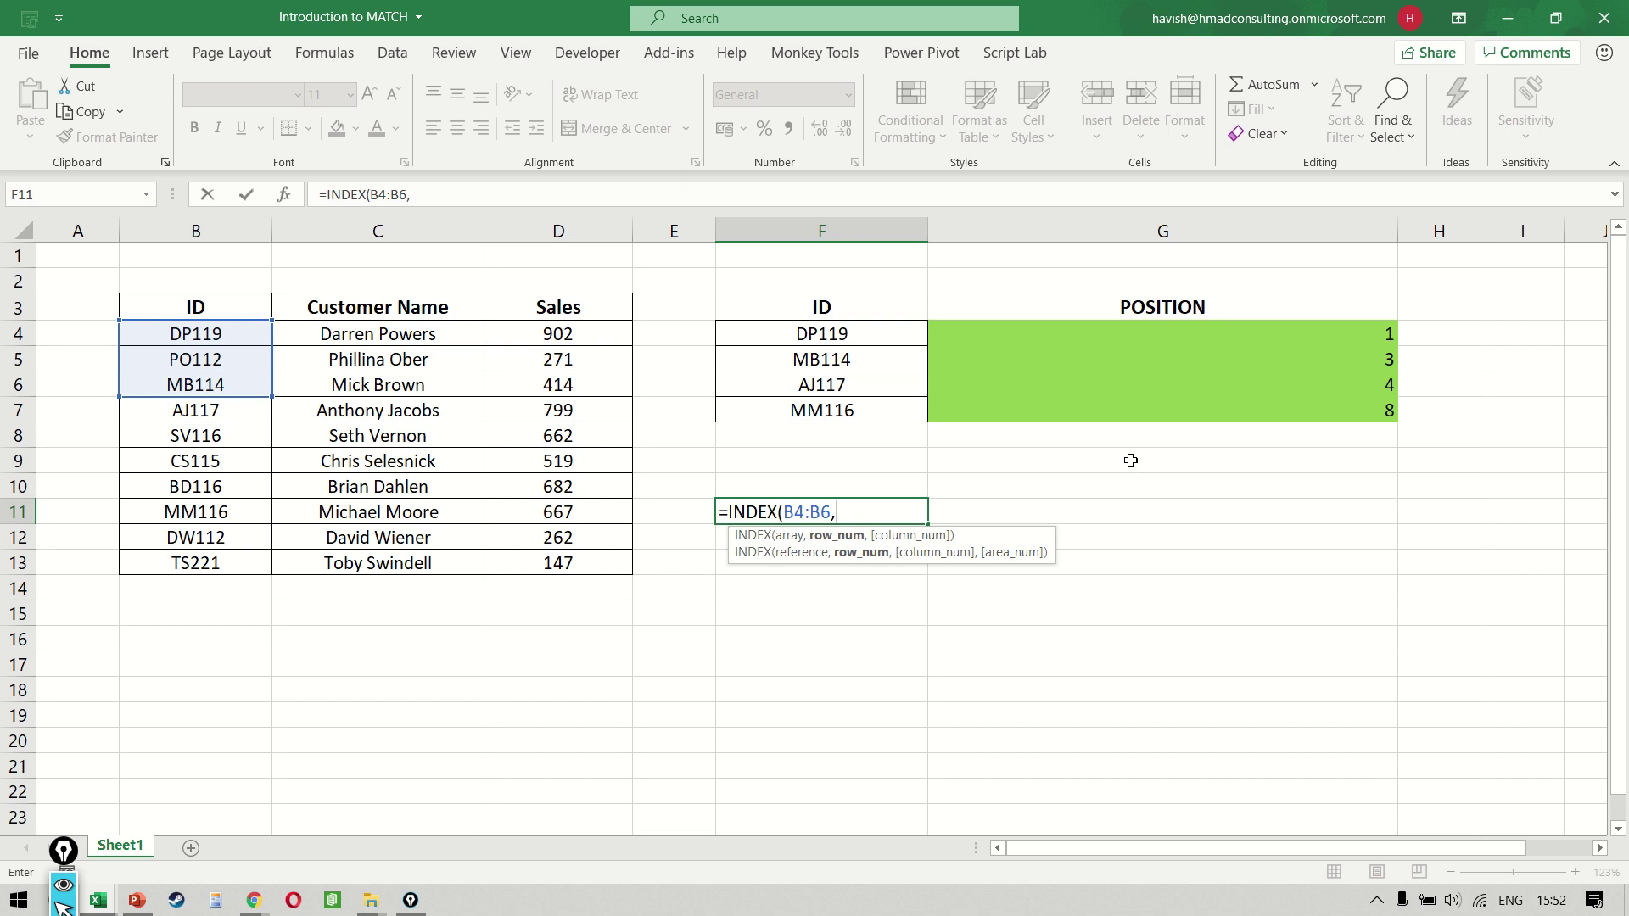
pyautogui.write('MATCH(')
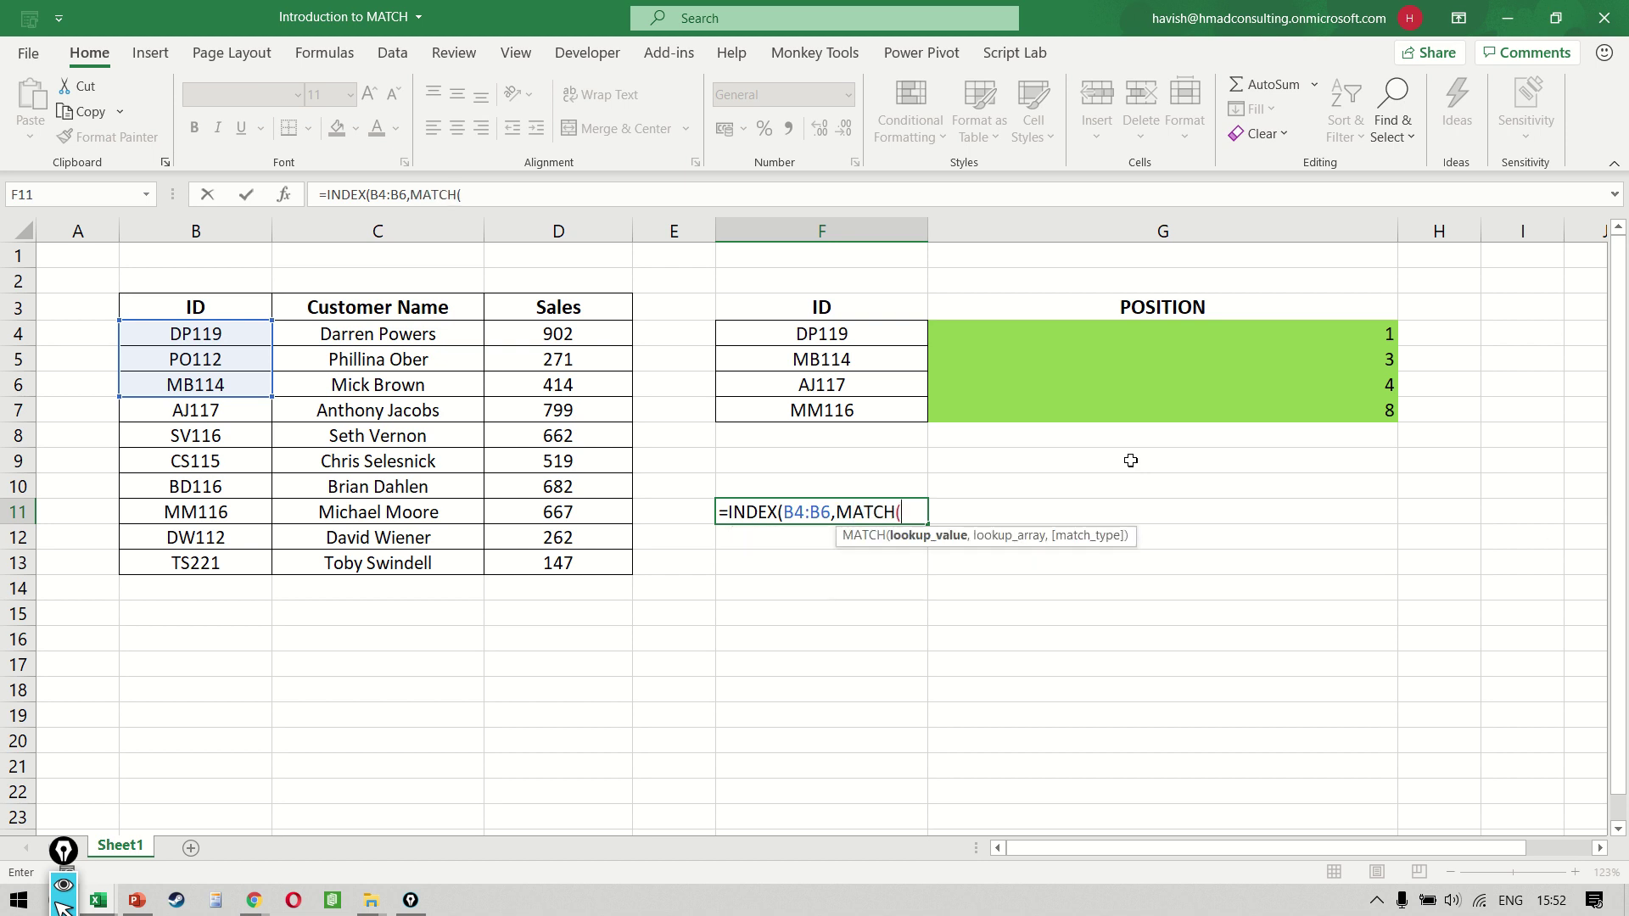
pyautogui.write('"PO112",')
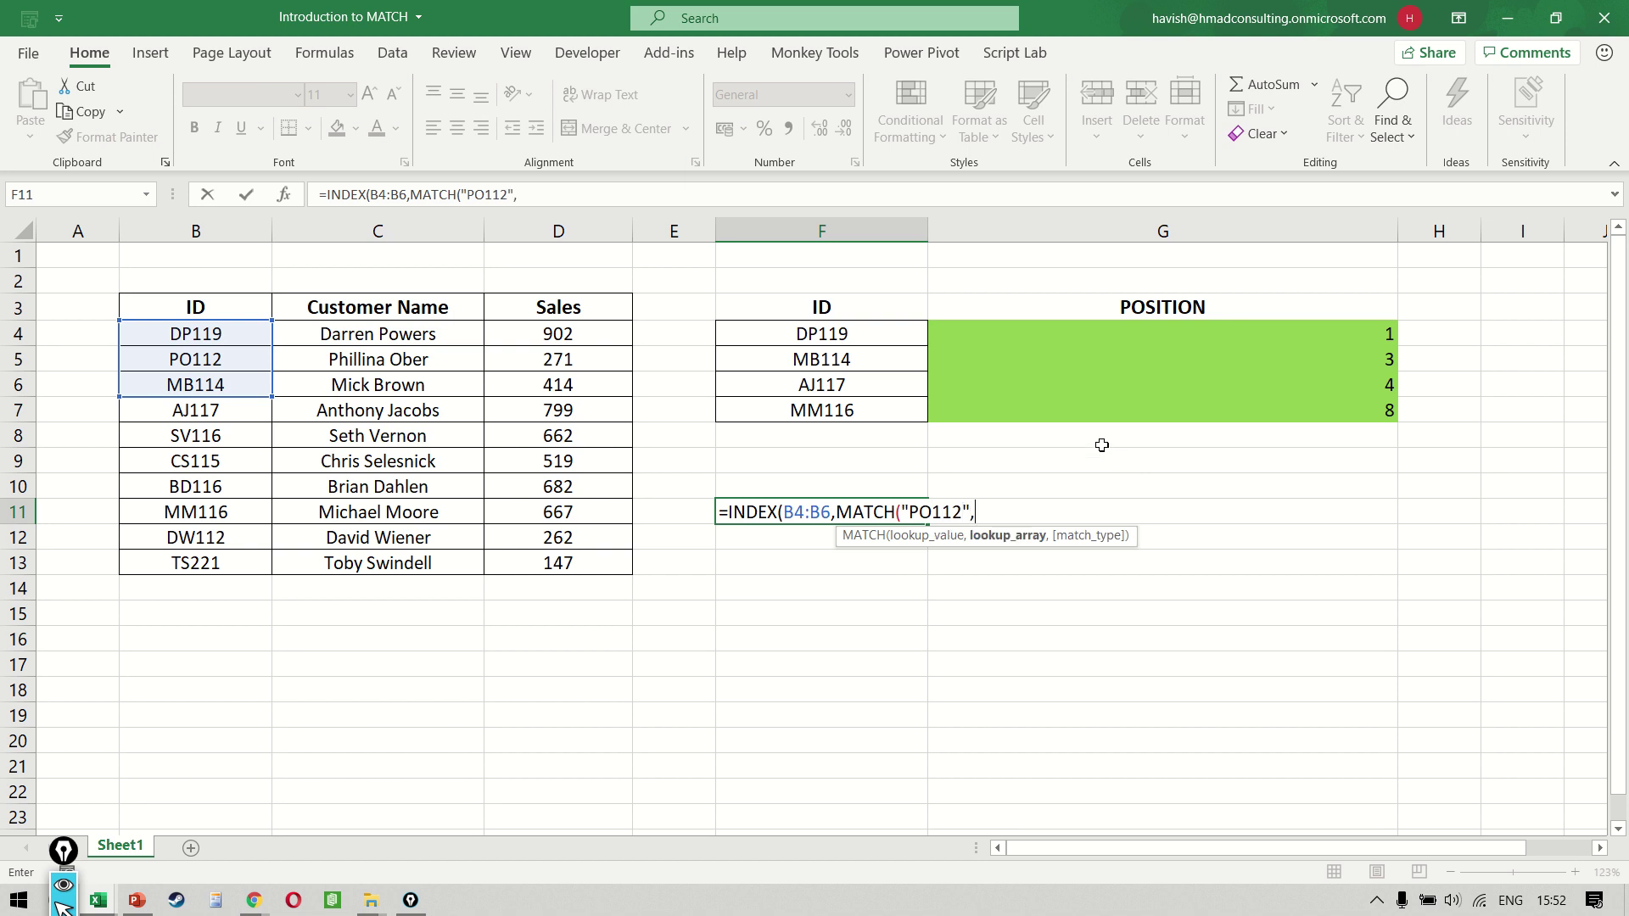
pyautogui.moveTo(136, 335); pyautogui.dragTo(144, 384)
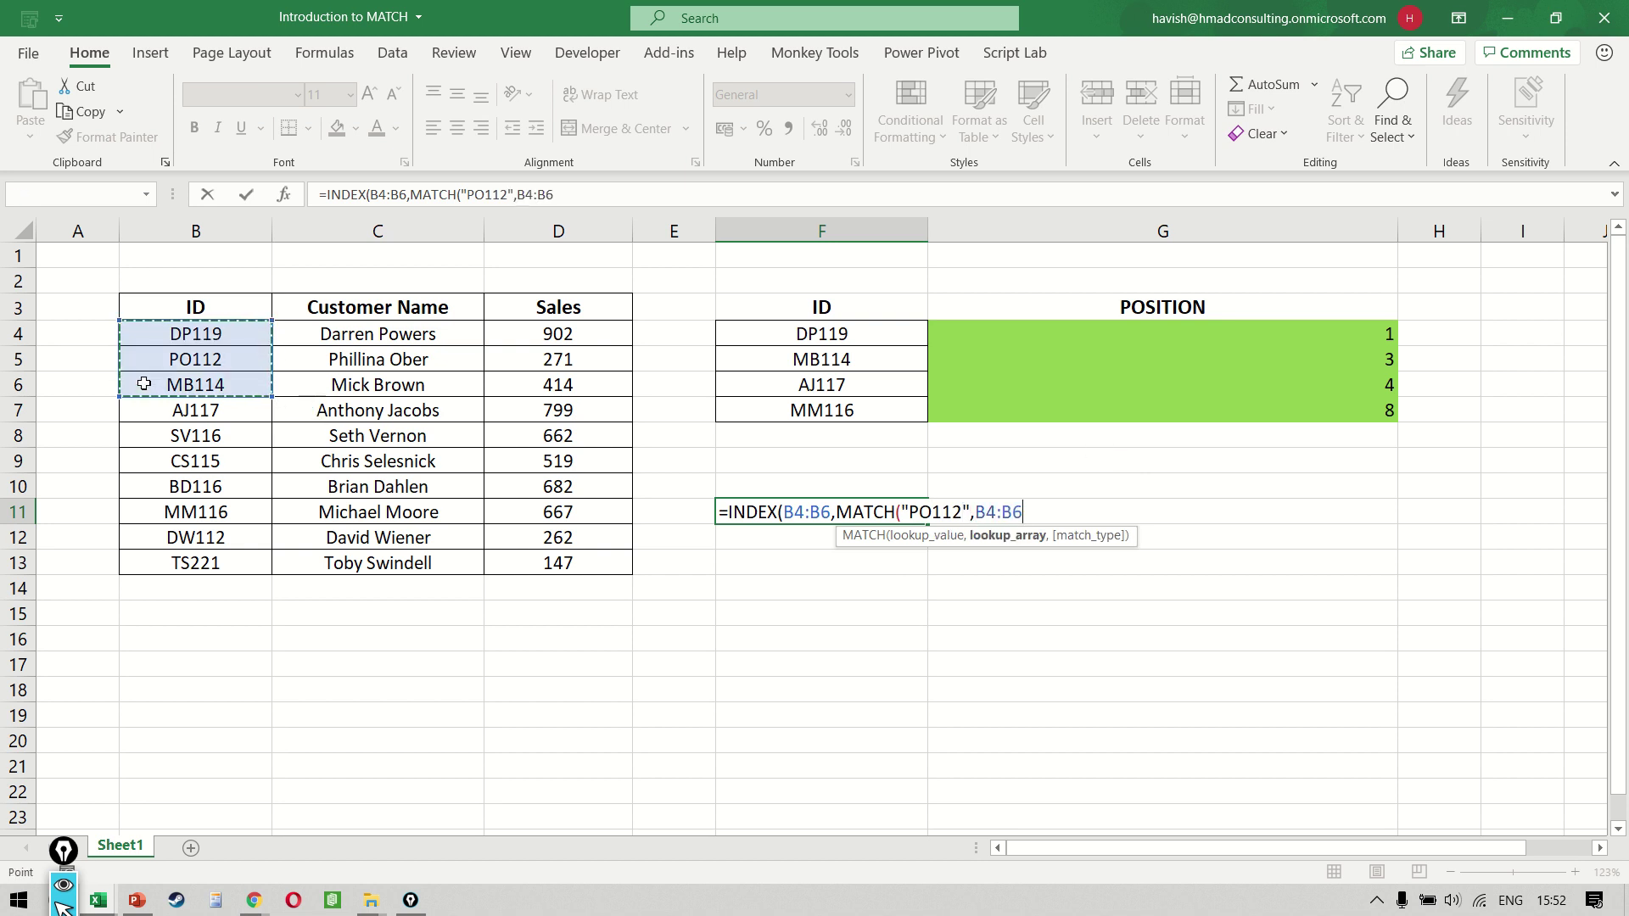
pyautogui.write(',')
pyautogui.write('0')
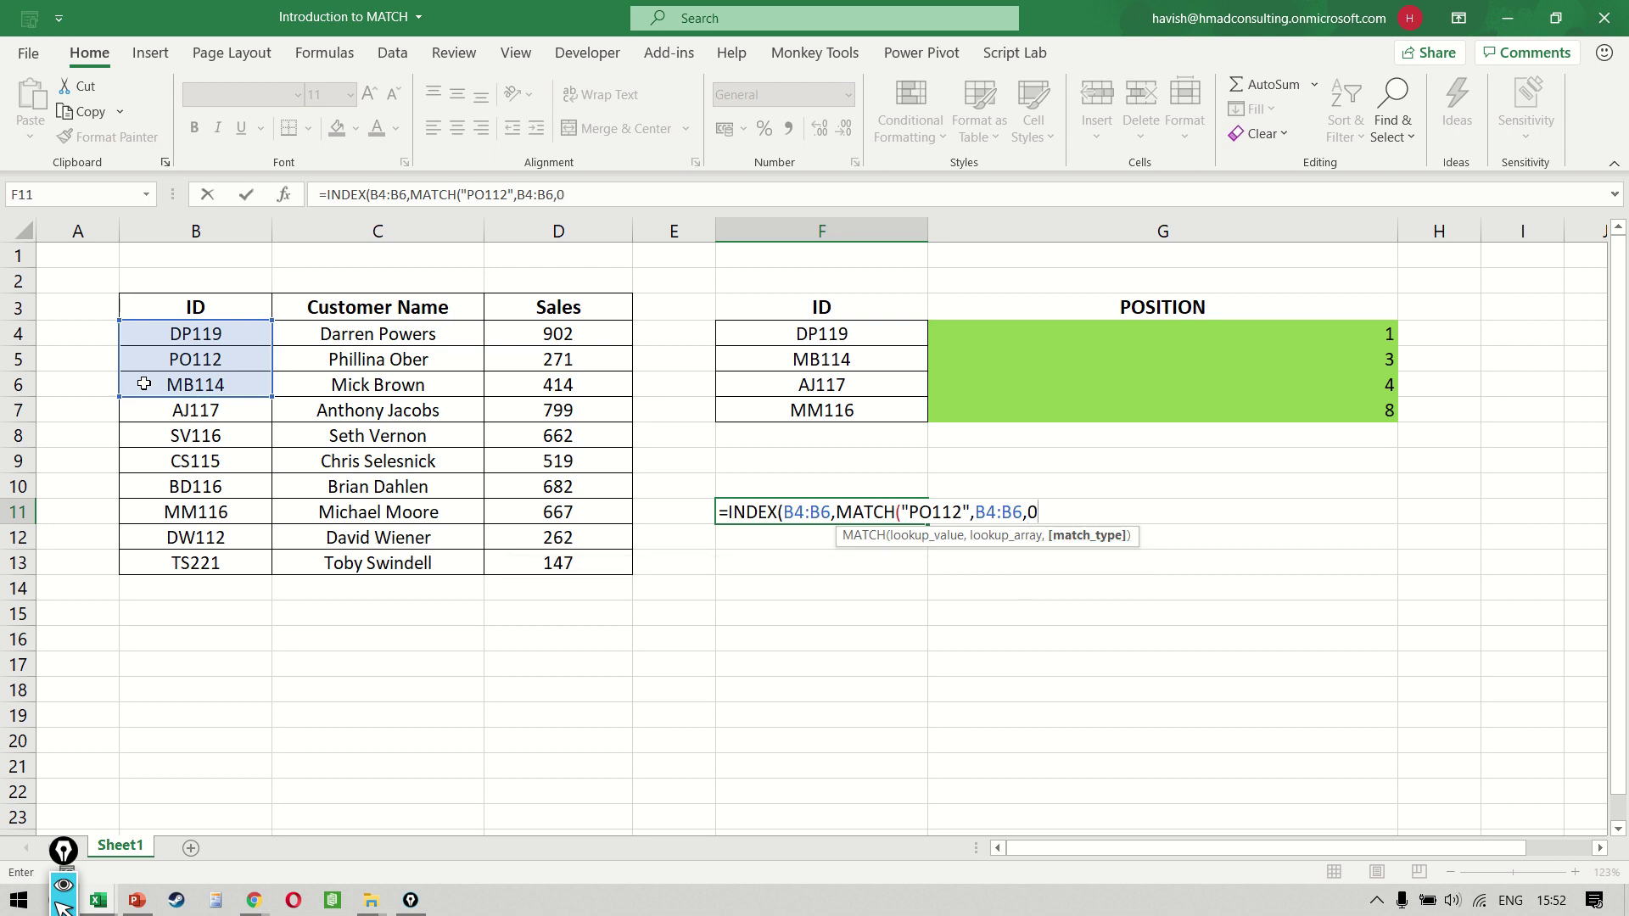
pyautogui.write('),1)')
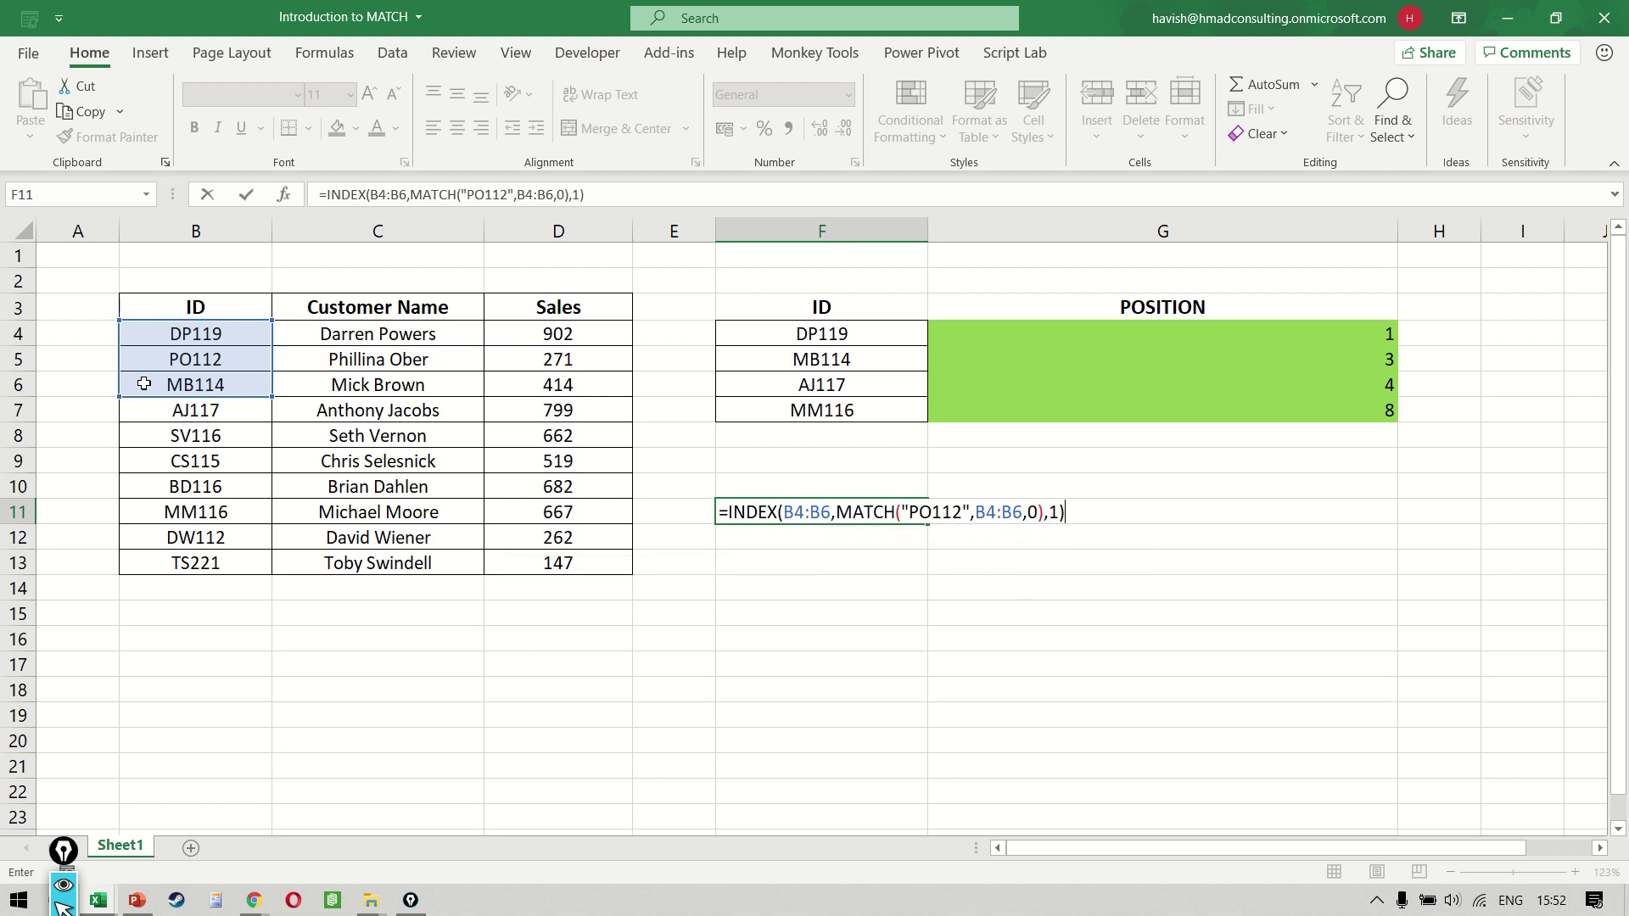
pyautogui.press('Return')
pyautogui.press('Up')
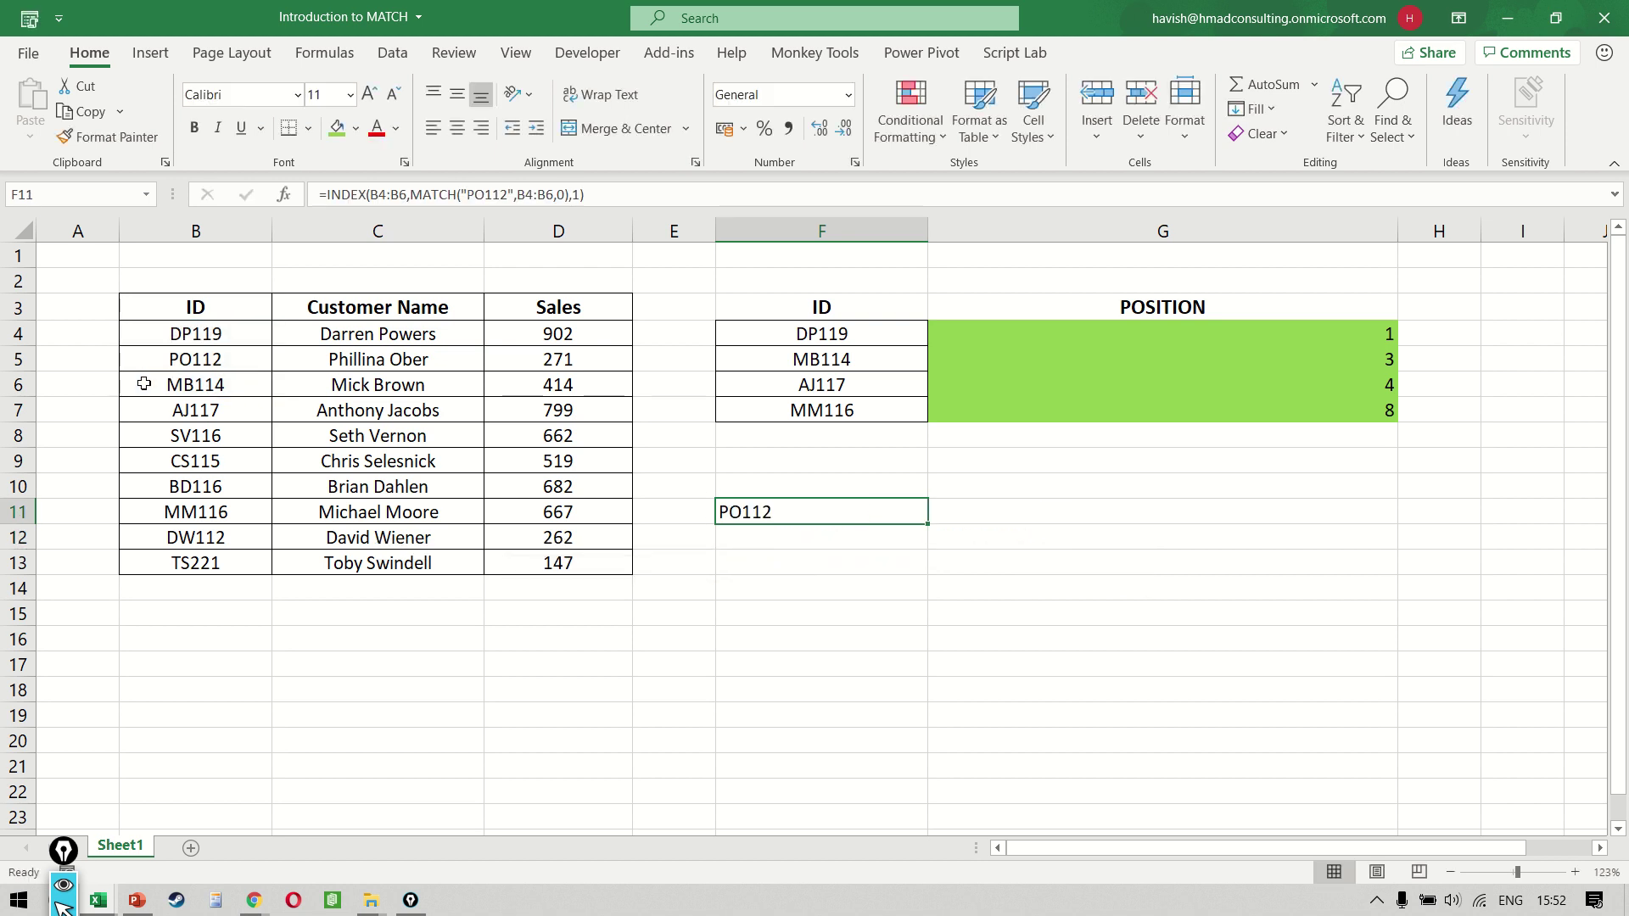
# Examine the nested MATCH part and the INDEX array argument of the formula in F11 without changing it
pyautogui.press('F2')
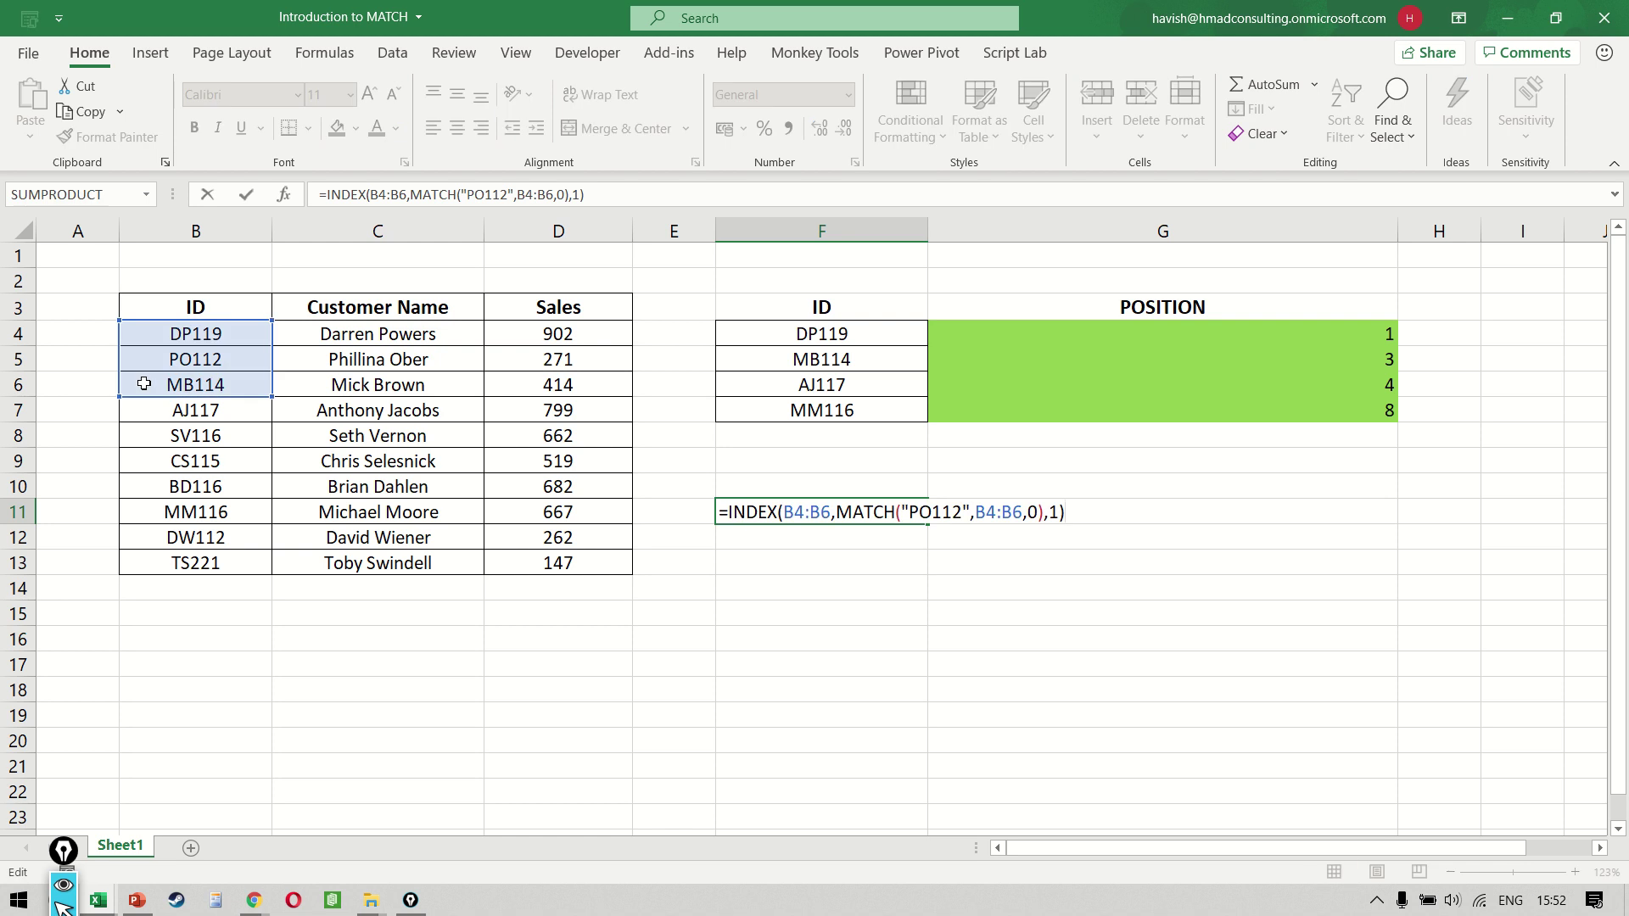
pyautogui.press('Left')
pyautogui.press('Left')
pyautogui.press('Left')
pyautogui.press('Left')
pyautogui.press('Left')
pyautogui.press('Left')
pyautogui.press('Left')
pyautogui.press('Left')
pyautogui.press('Left')
pyautogui.press('Left')
pyautogui.press('Left')
pyautogui.press('Left')
pyautogui.press('Left')
pyautogui.press('Left')
pyautogui.press('Left')
pyautogui.press('Left')
pyautogui.press('Left')
pyautogui.press('Left')
pyautogui.press('Left')
pyautogui.press('Left')
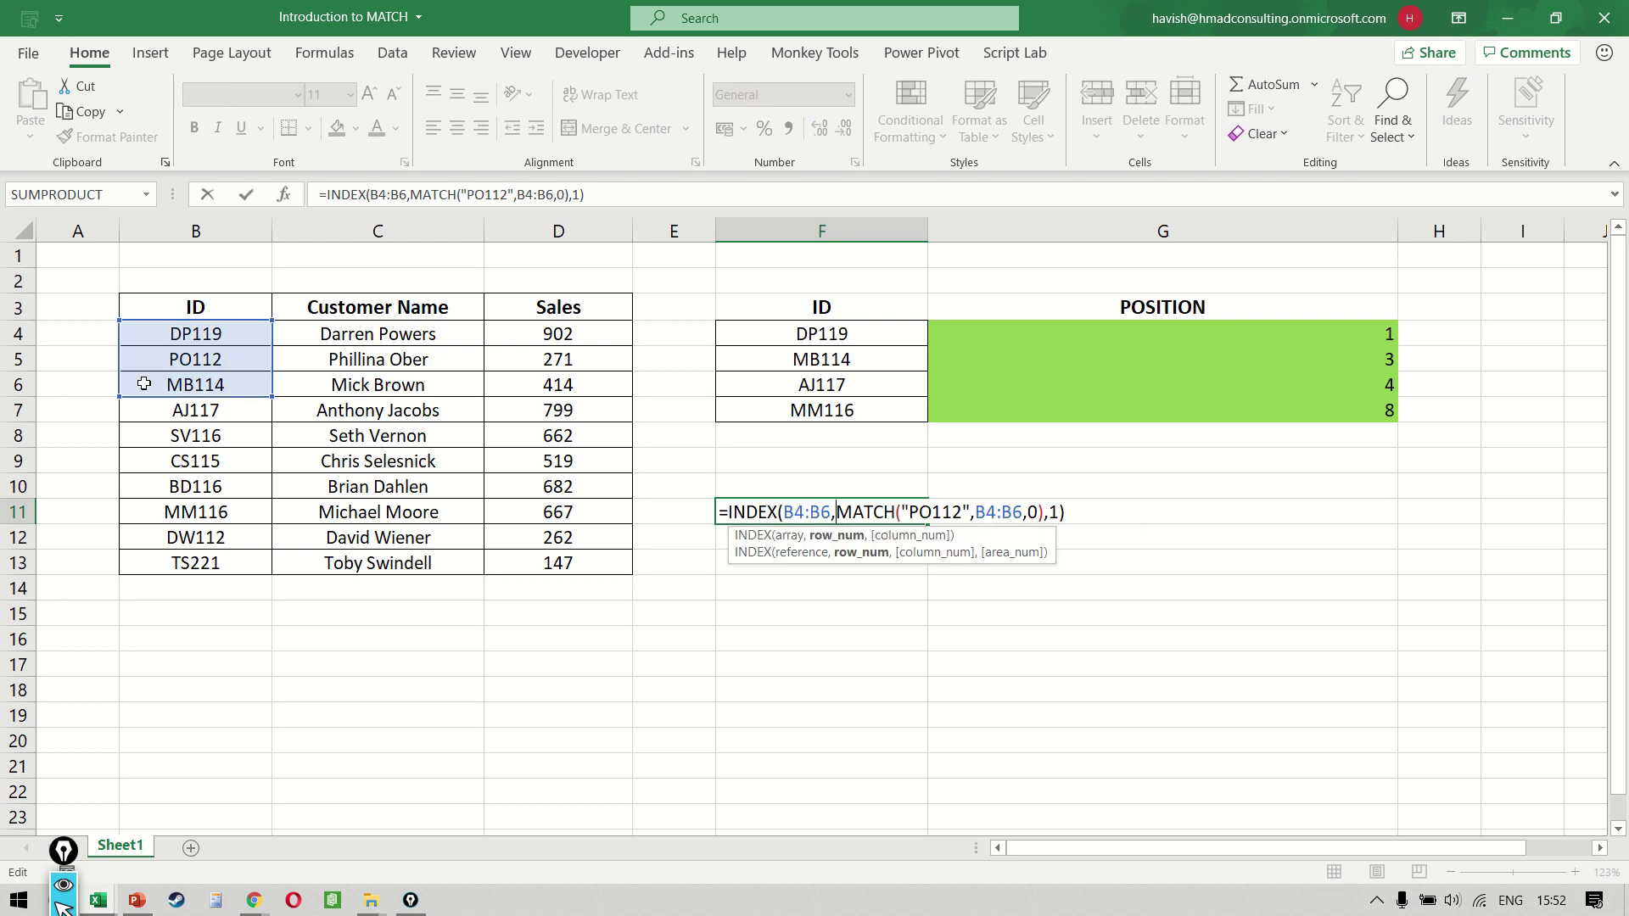
pyautogui.hotkey('shift', 'Right')
pyautogui.hotkey('shift', 'Right')
pyautogui.hotkey('shift', 'Right')
pyautogui.hotkey('shift', 'Right')
pyautogui.hotkey('shift', 'Right')
pyautogui.hotkey('shift', 'Right')
pyautogui.hotkey('shift', 'Right')
pyautogui.hotkey('shift', 'Right')
pyautogui.hotkey('shift', 'Right')
pyautogui.hotkey('shift', 'Right')
pyautogui.hotkey('shift', 'Right')
pyautogui.hotkey('shift', 'Right')
pyautogui.hotkey('shift', 'Right')
pyautogui.hotkey('shift', 'Right')
pyautogui.hotkey('shift', 'Right')
pyautogui.hotkey('shift', 'Right')
pyautogui.hotkey('shift', 'Right')
pyautogui.hotkey('shift', 'Right')
pyautogui.hotkey('shift', 'Right')
pyautogui.hotkey('shift', 'Right')
pyautogui.hotkey('shift', 'Right')
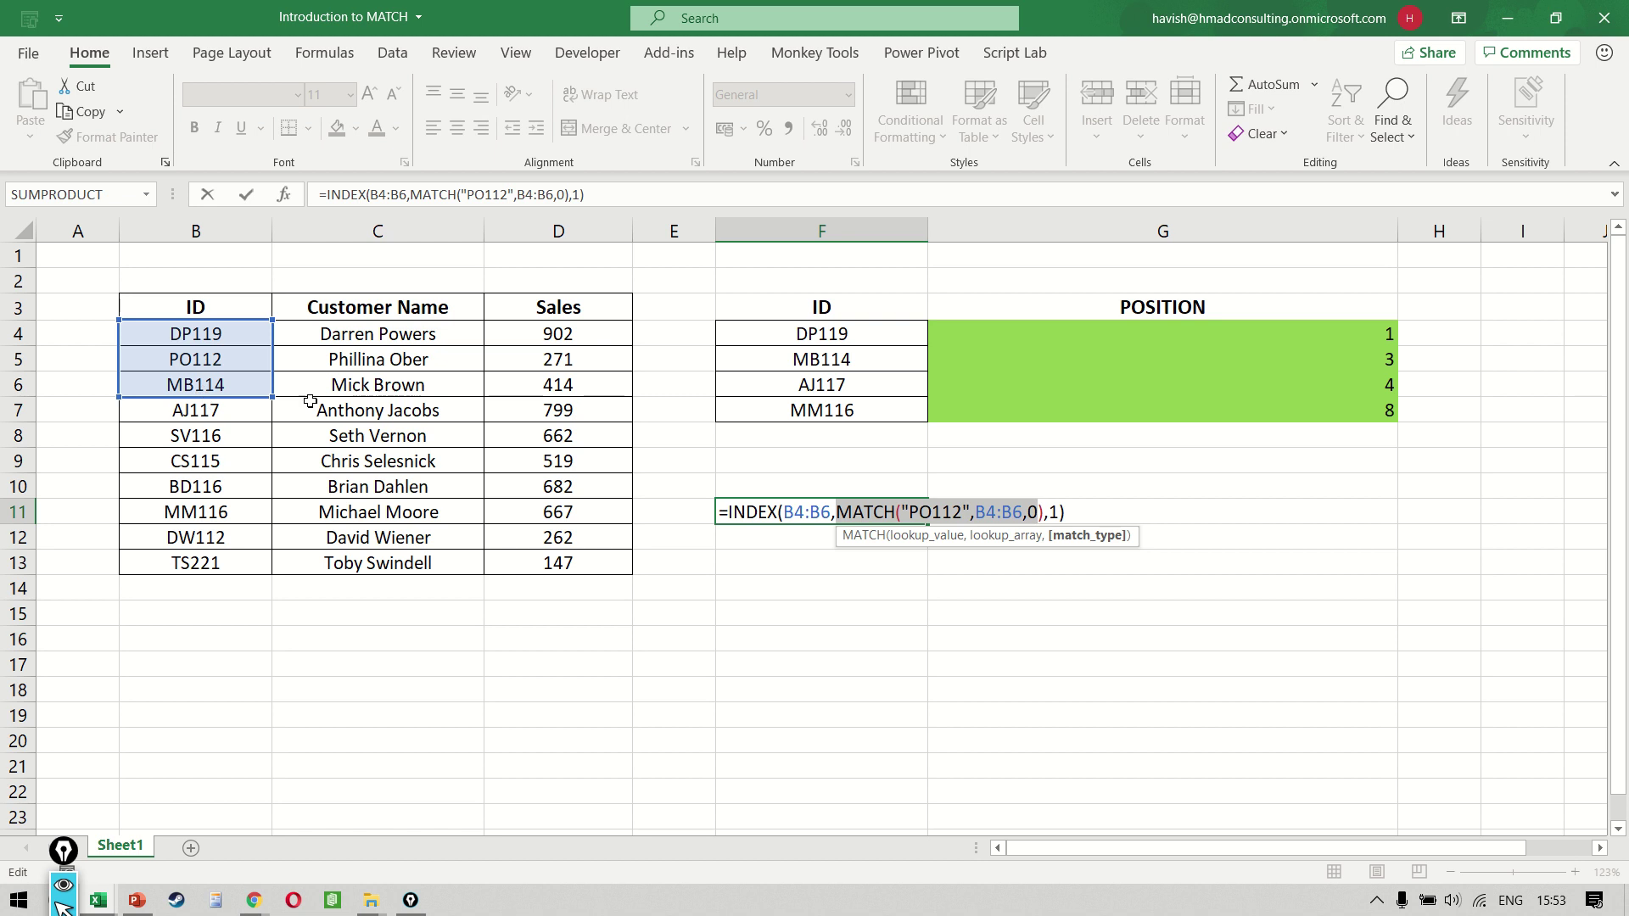
pyautogui.press('Left')
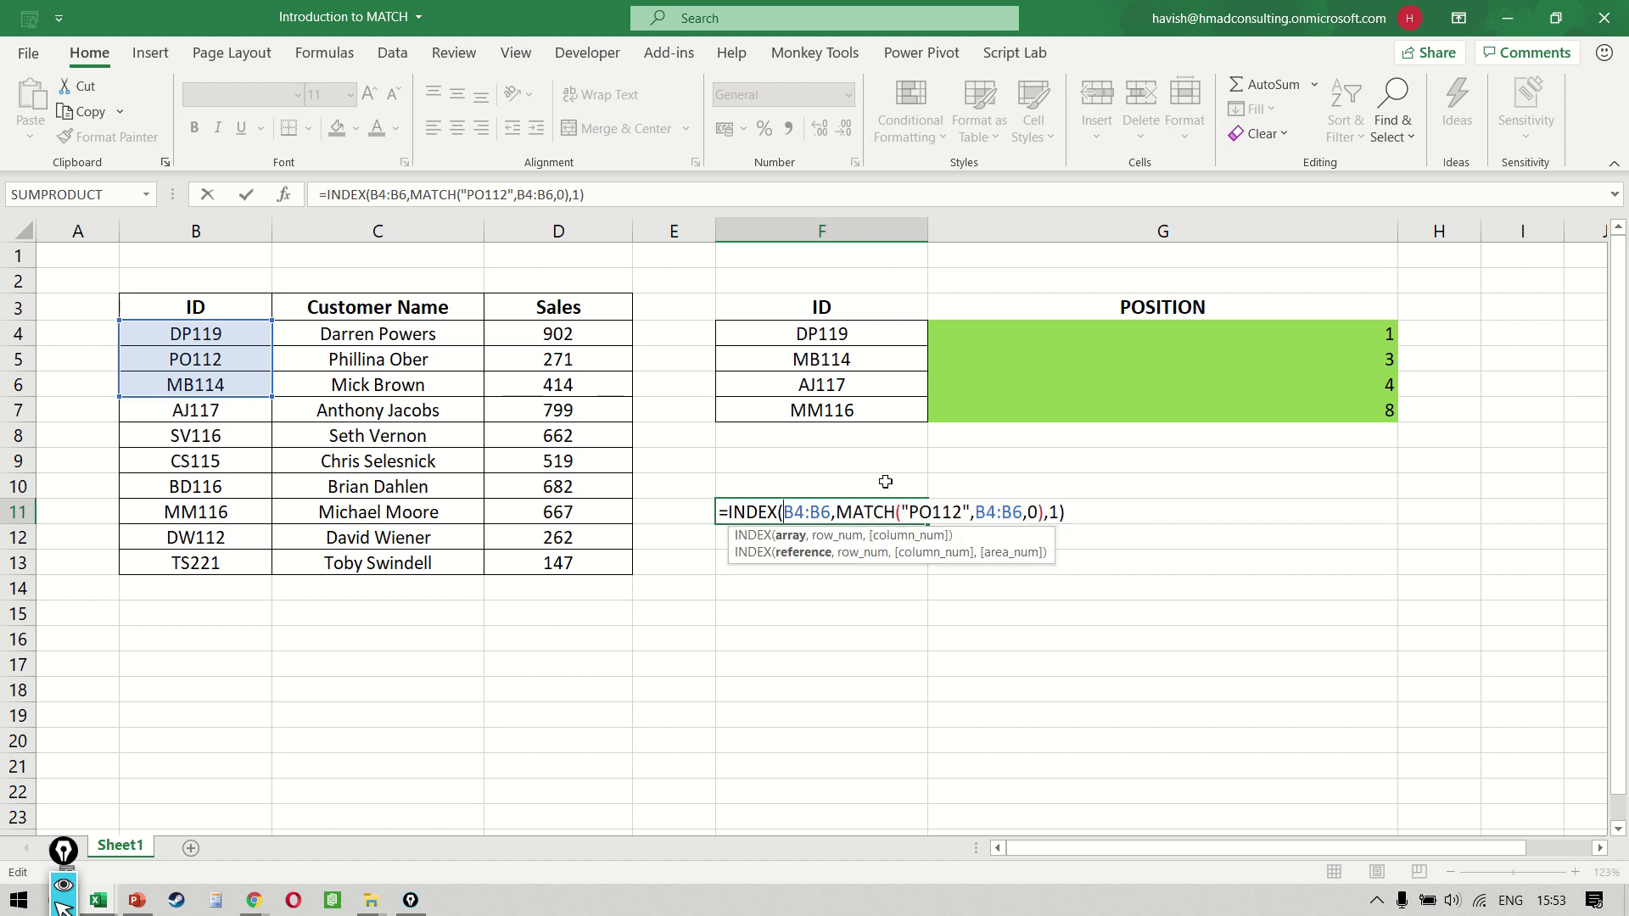
pyautogui.hotkey('shift', 'Left')
pyautogui.hotkey('shift', 'Left')
pyautogui.hotkey('shift', 'Left')
pyautogui.hotkey('shift', 'Left')
pyautogui.hotkey('shift', 'Left')
pyautogui.hotkey('ctrl', 'Return')
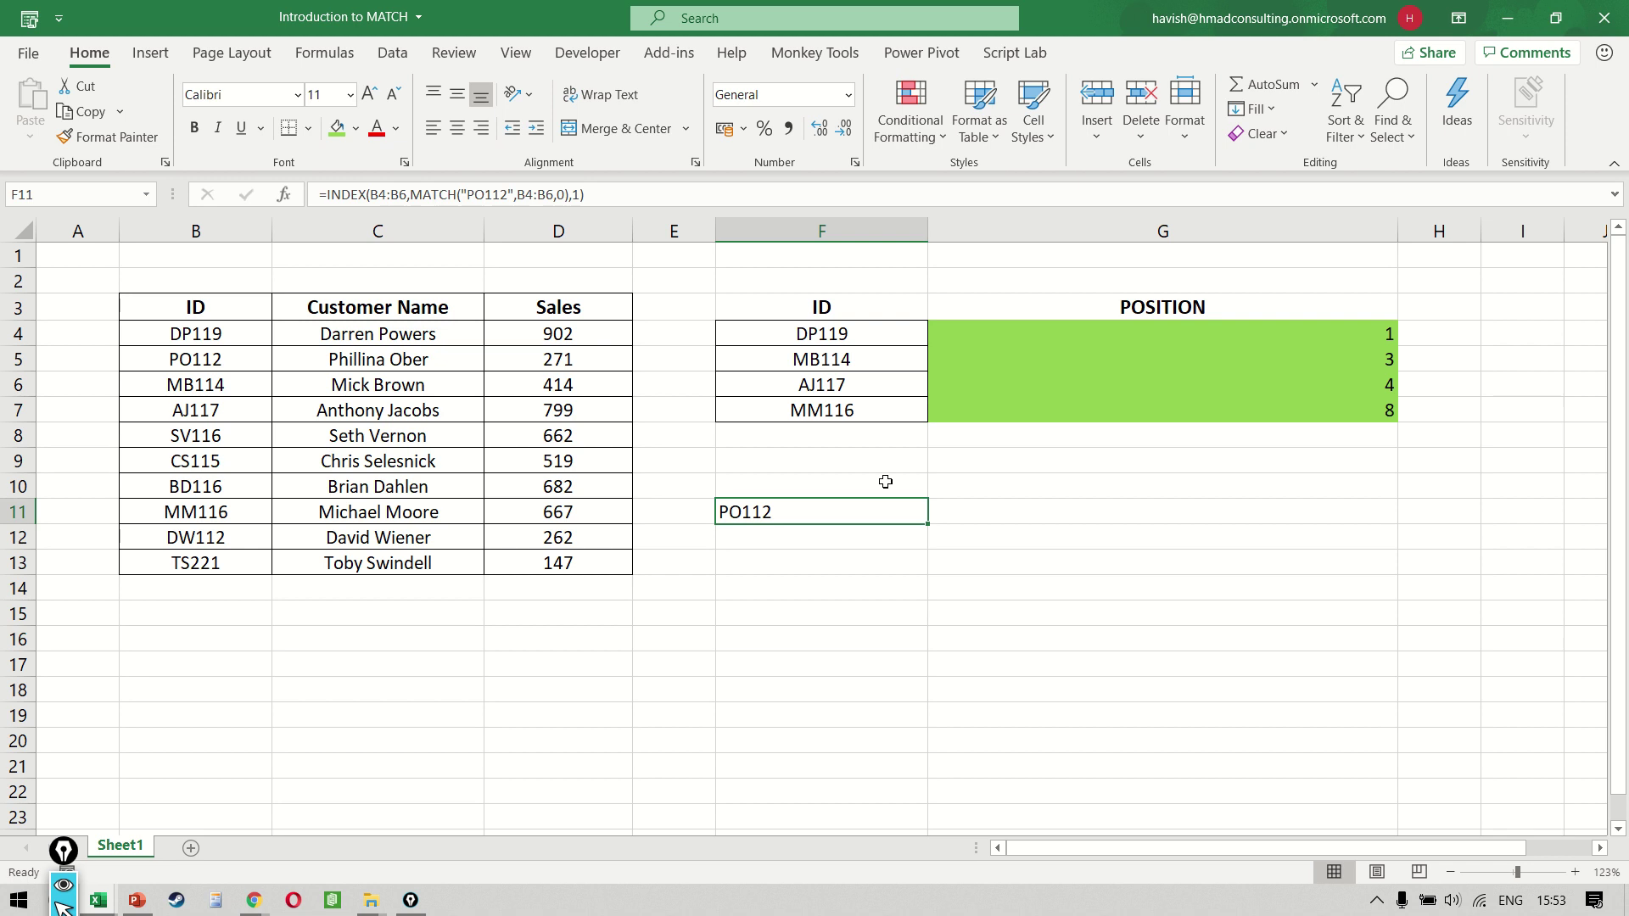
# Enter the lookup ID PO112 in cell G11
pyautogui.press('Right')
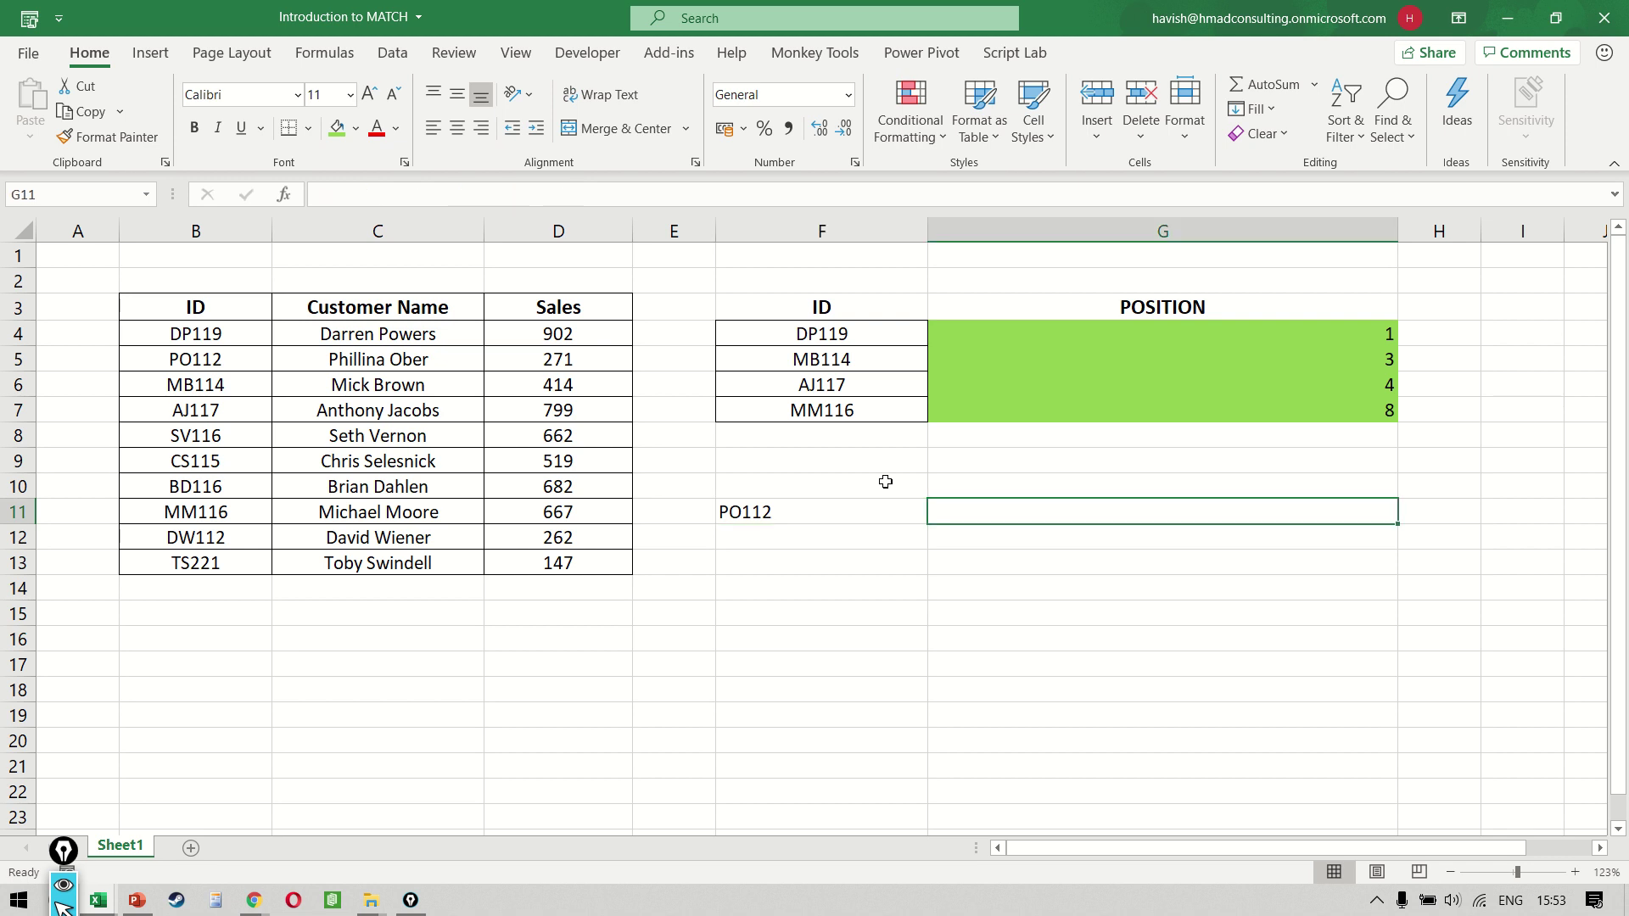
pyautogui.write('PO112')
pyautogui.press('Return')
# Replace the hard-coded "PO112" lookup value in the F11 formula with a reference to G11
pyautogui.press('Up')
pyautogui.press('Left')
pyautogui.press('F2')
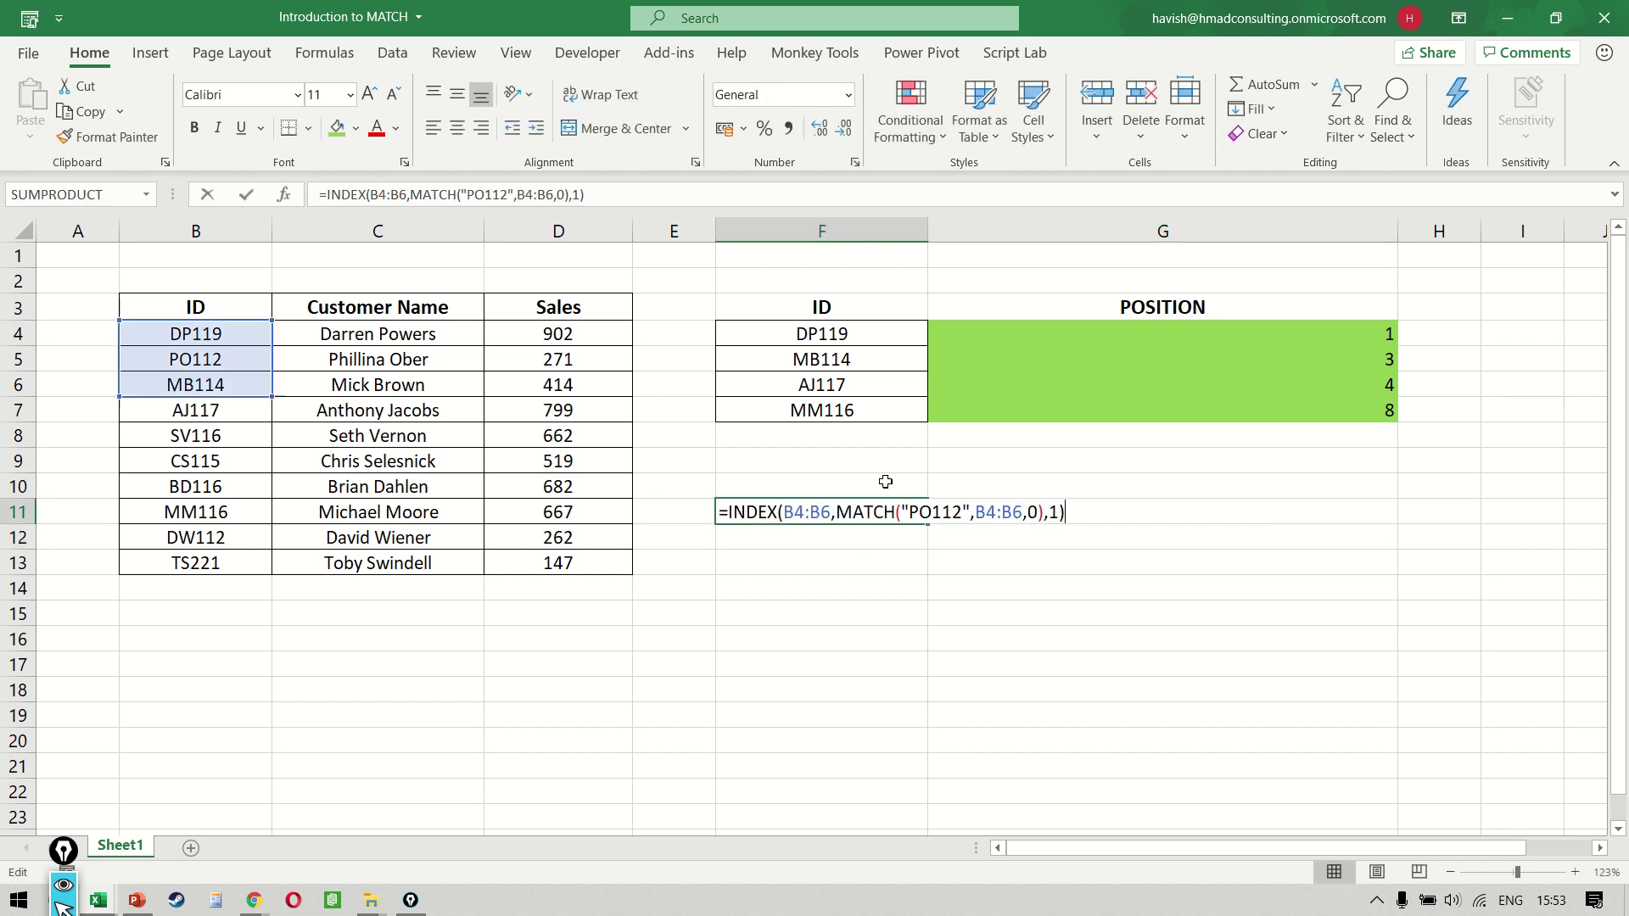
pyautogui.press('Left')
pyautogui.press('Left')
pyautogui.press('Left')
pyautogui.press('Left')
pyautogui.press('Left')
pyautogui.press('Left')
pyautogui.press('Left')
pyautogui.press('Left')
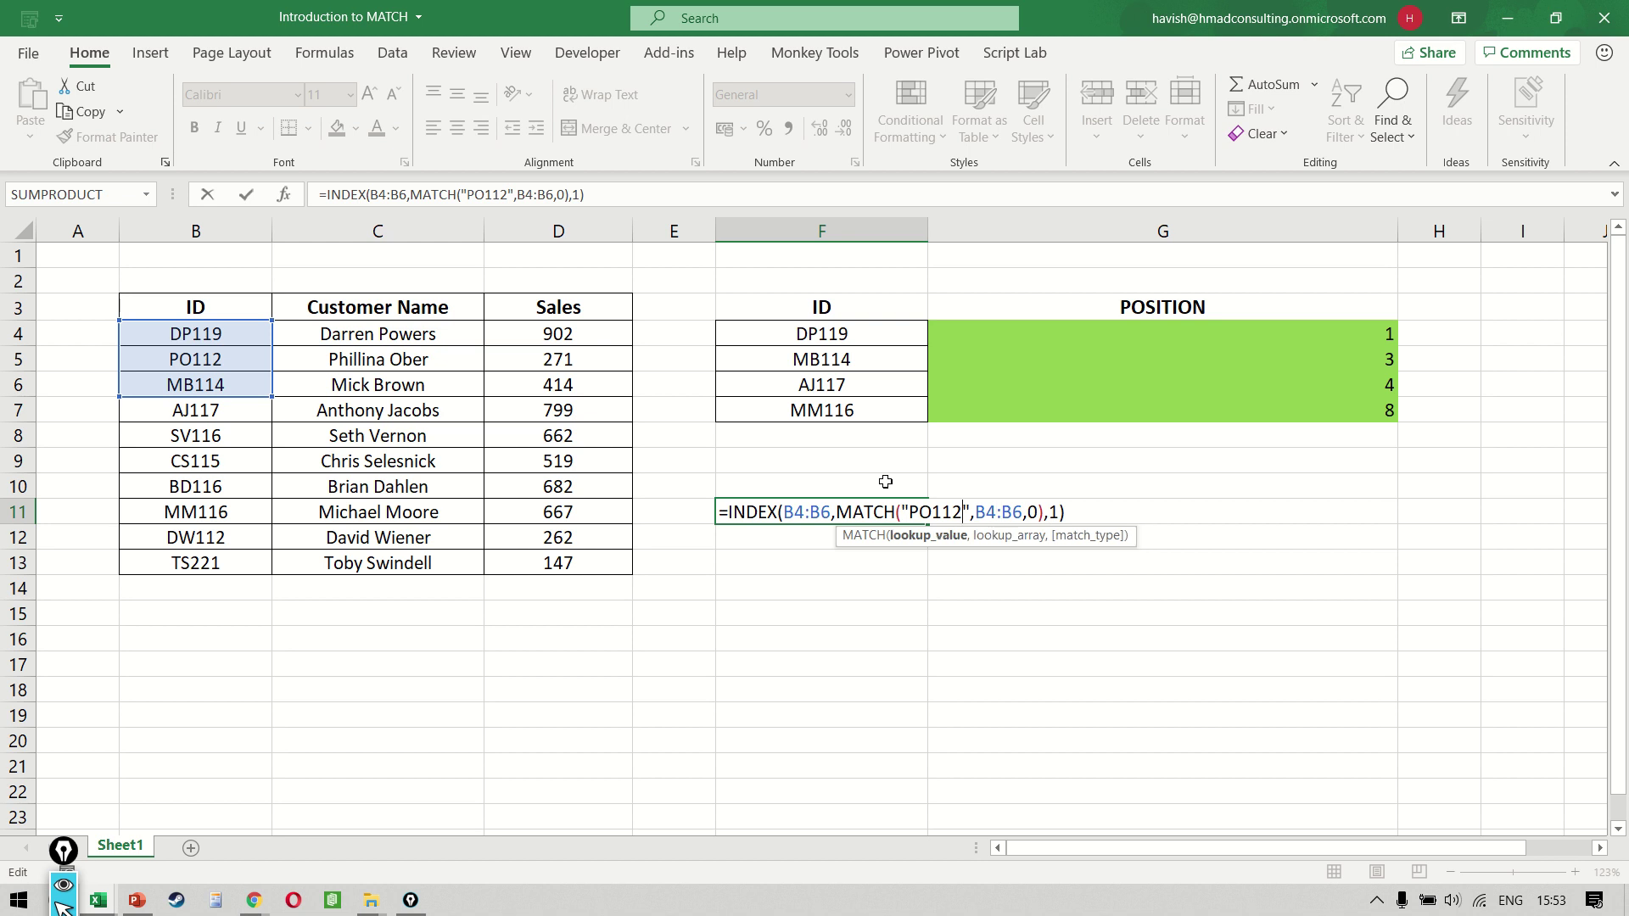
pyautogui.hotkey('shift', 'Left')
pyautogui.hotkey('shift', 'Left')
pyautogui.hotkey('shift', 'Left')
pyautogui.hotkey('shift', 'Left')
pyautogui.hotkey('shift', 'Left')
pyautogui.hotkey('shift', 'Left')
pyautogui.hotkey('shift', 'Left')
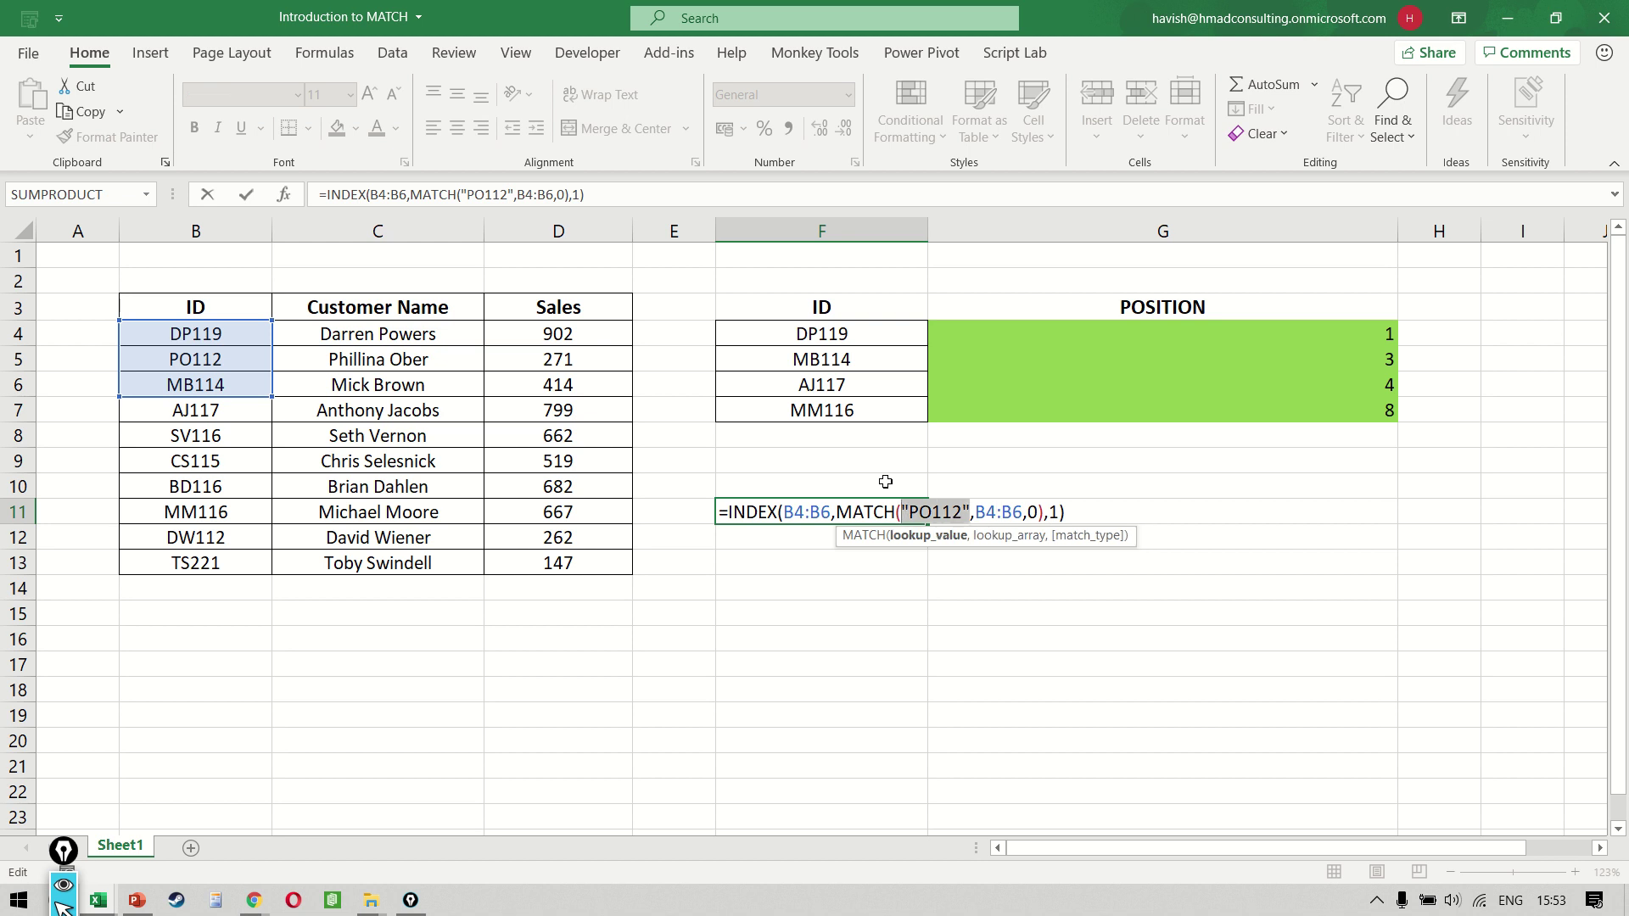
pyautogui.write('G11')
pyautogui.press('Return')
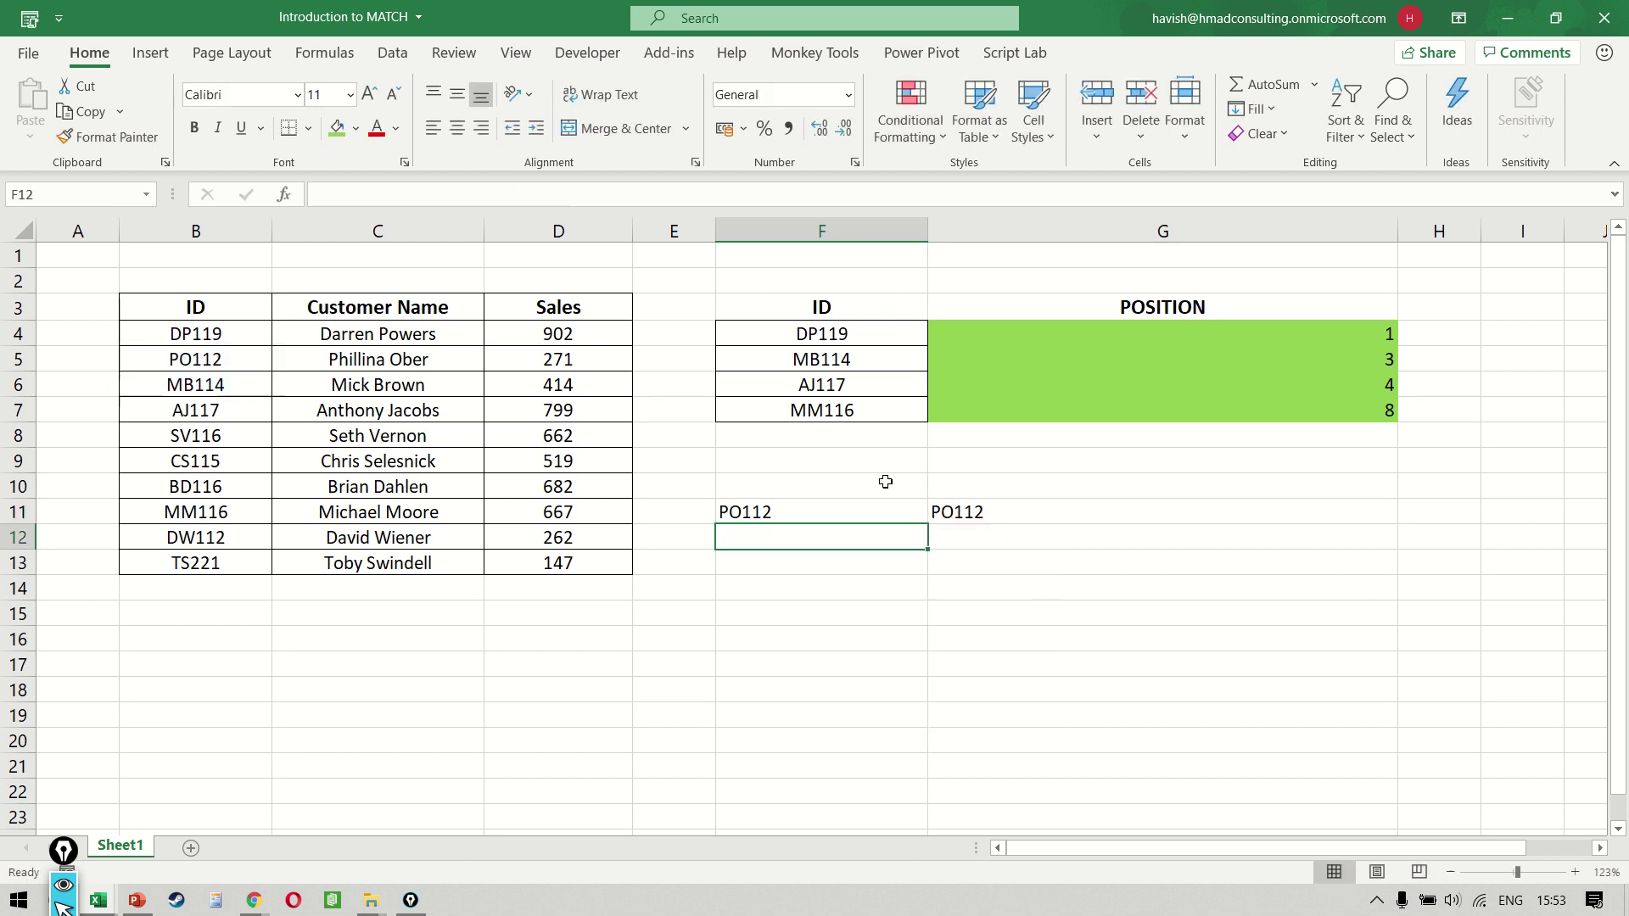
# Move the lookup ID from G11 to F13 and check the MATCH reference in the F11 formula
pyautogui.press('Up')
pyautogui.press('Right')
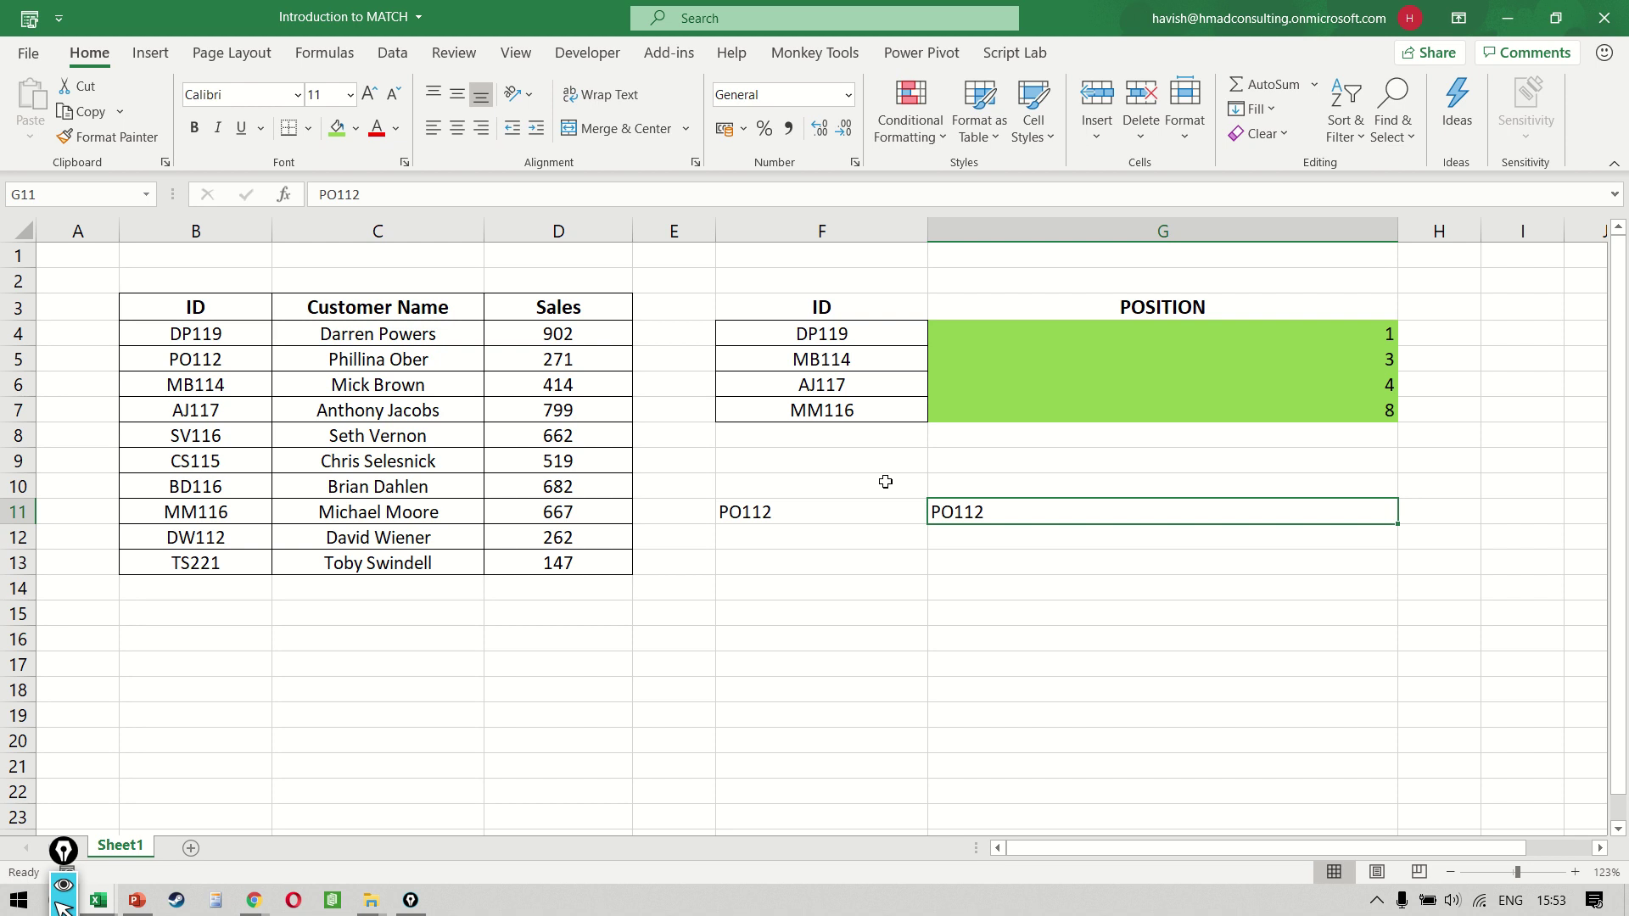
pyautogui.press('Left')
pyautogui.press('Right')
pyautogui.hotkey('ctrl', 'x')
pyautogui.press('Left')
pyautogui.press('Down')
pyautogui.press('Down')
pyautogui.press('Left')
pyautogui.hotkey('ctrl', 'v')
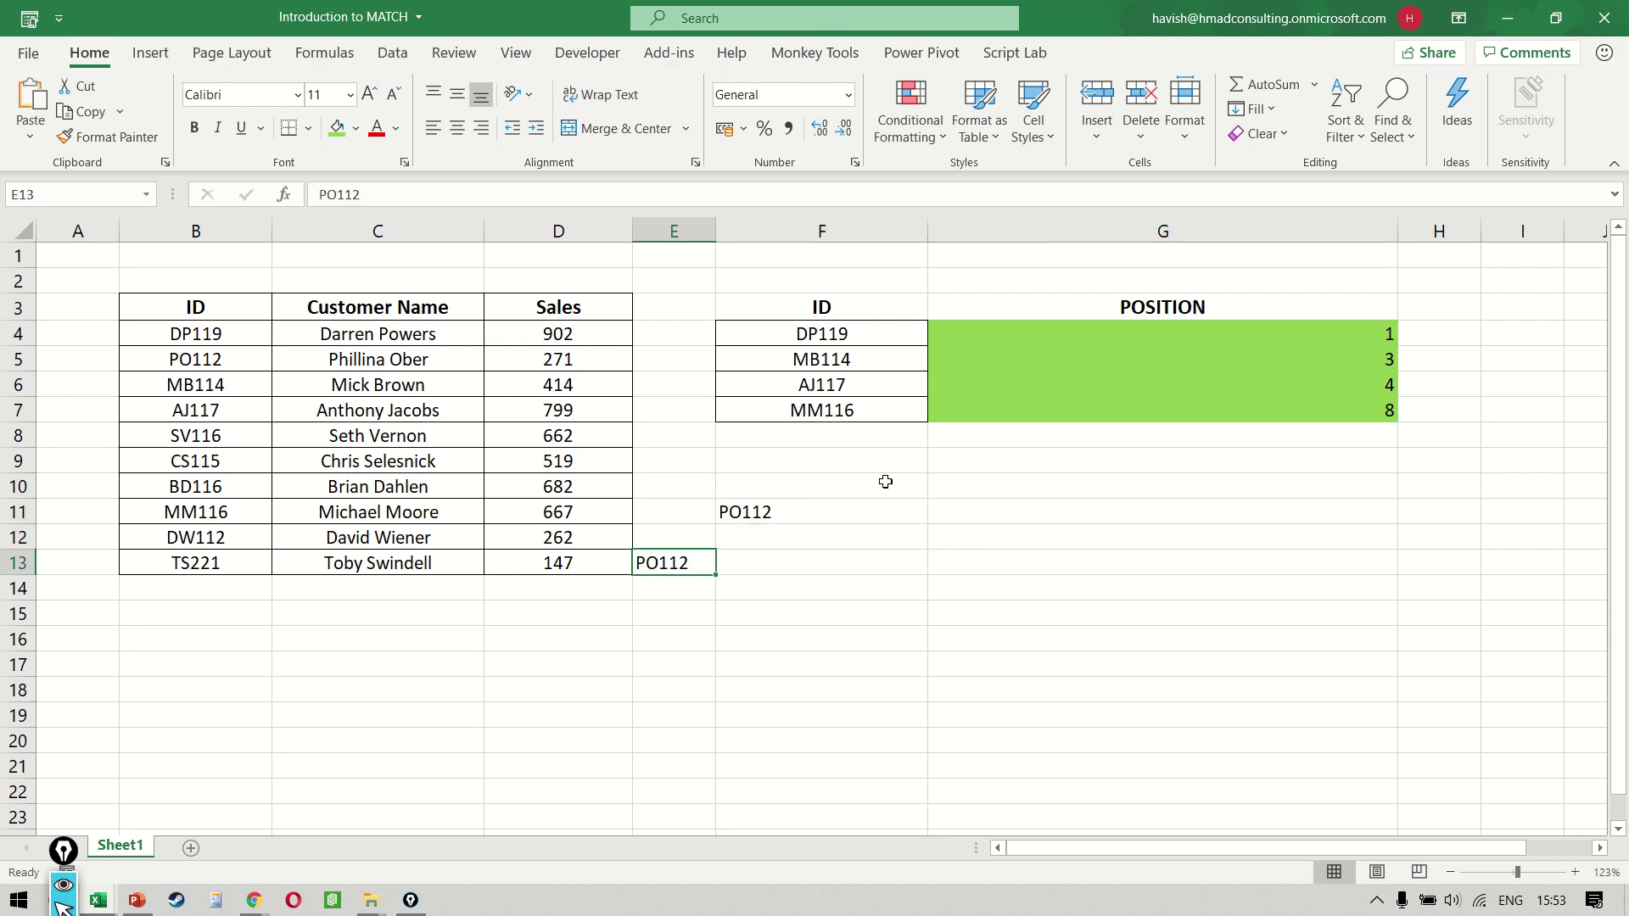
pyautogui.hotkey('ctrl', 'c')
pyautogui.press('Right')
pyautogui.hotkey('ctrl', 'v')
pyautogui.press('Up')
pyautogui.press('Up')
pyautogui.press('F2')
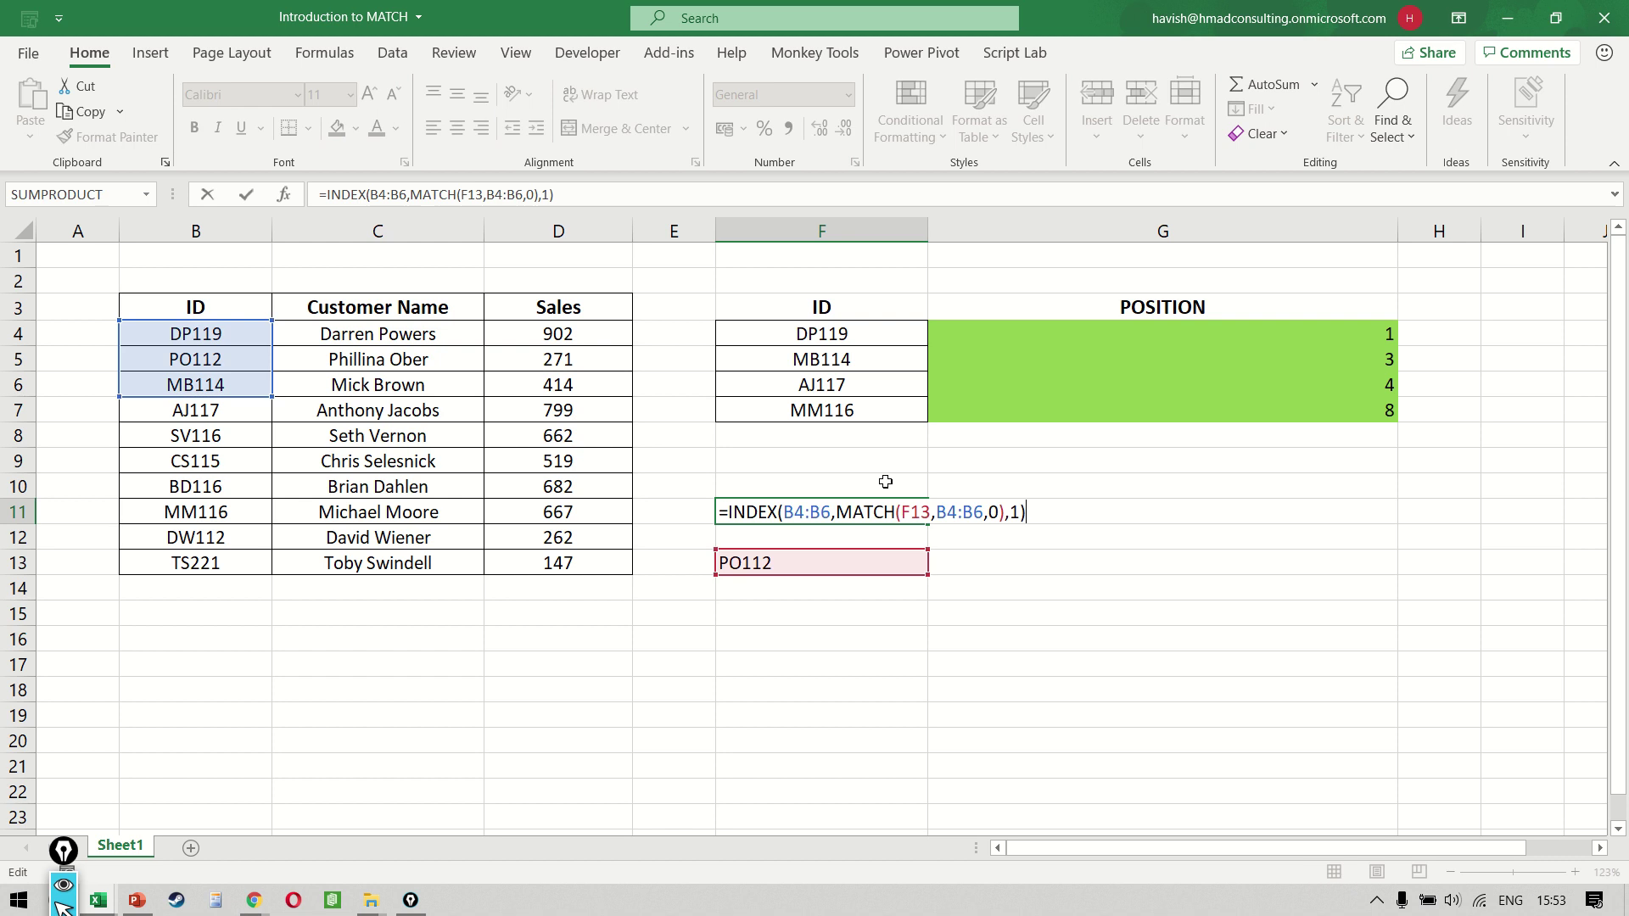
pyautogui.press('Return')
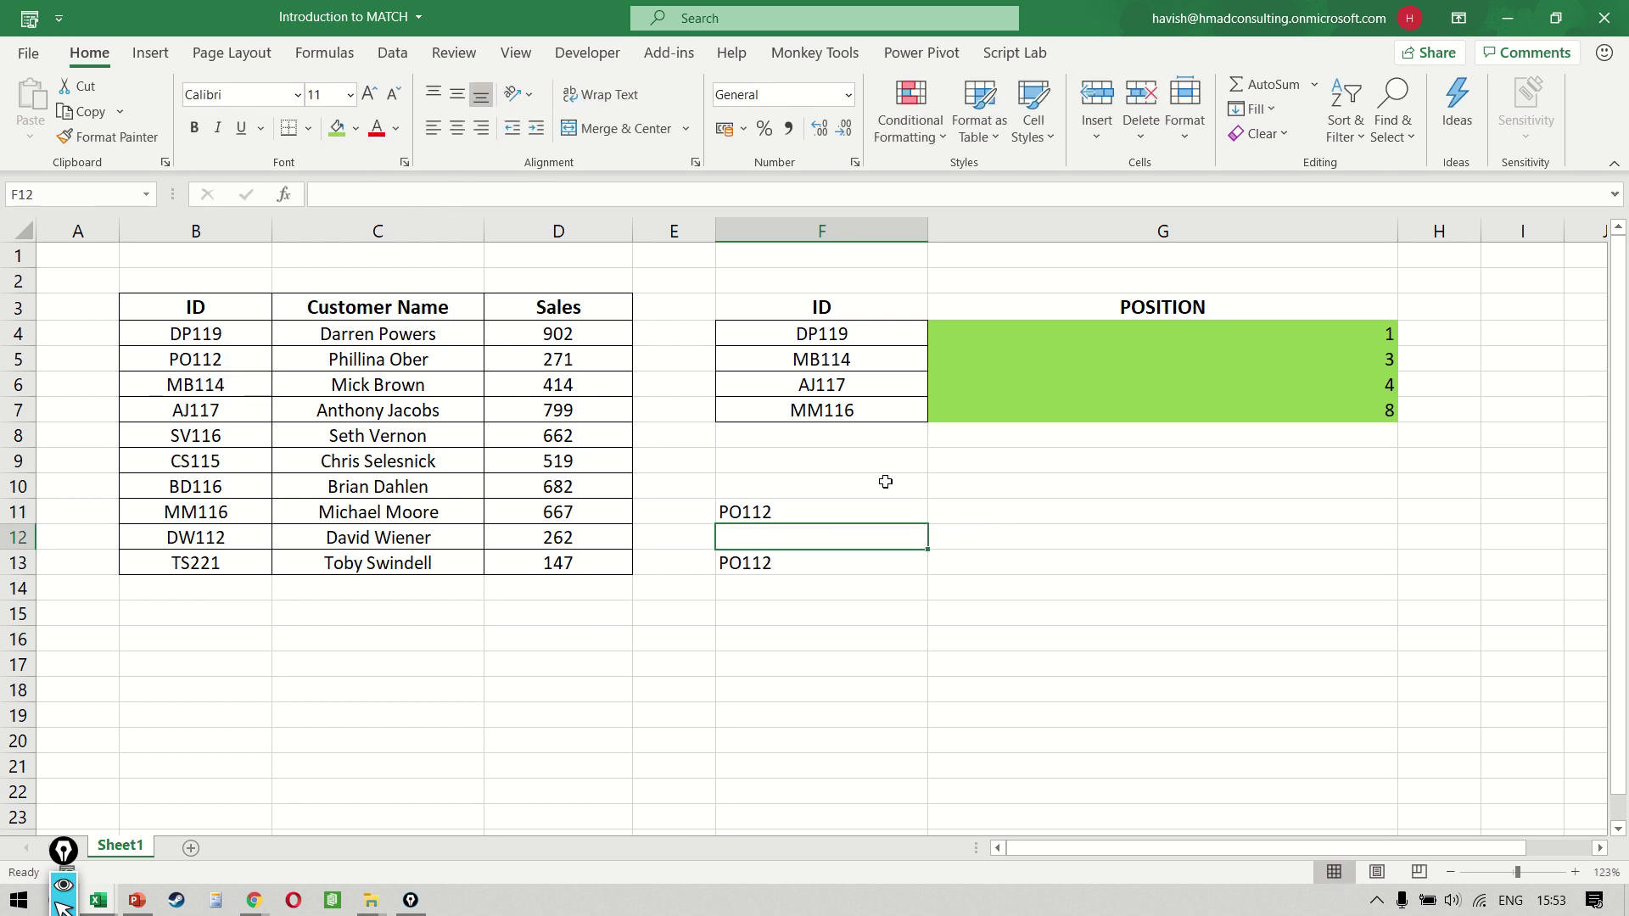
# Set the lookup ID in F13 to DP119 and check the formula cell F11
pyautogui.press('Down')
pyautogui.write('DP119')
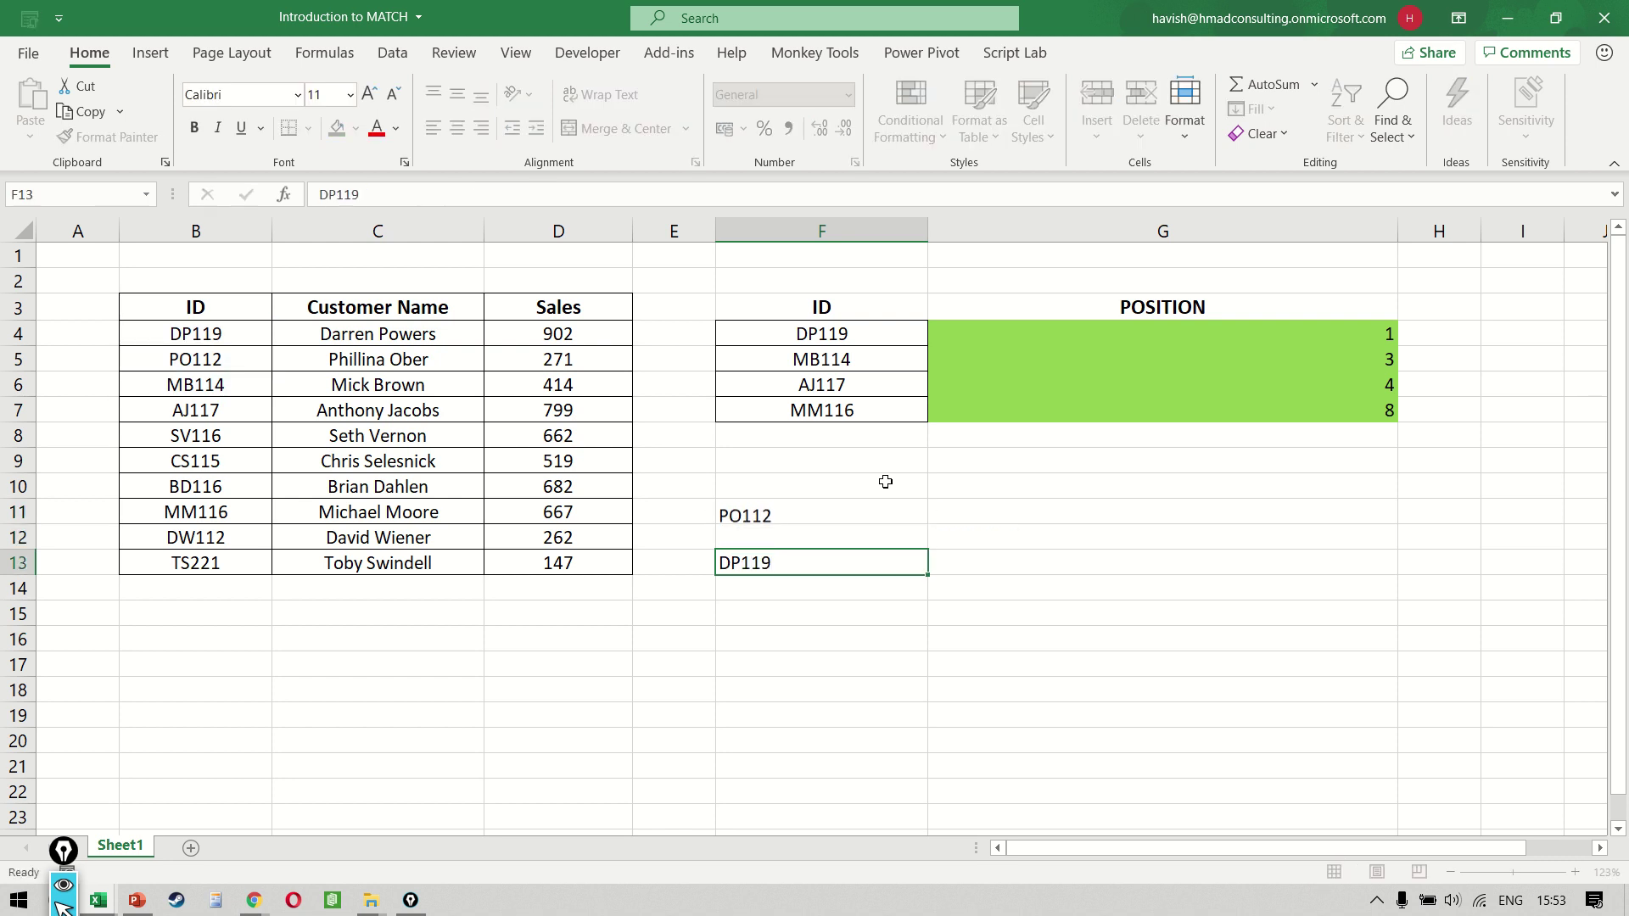
pyautogui.press('Return')
pyautogui.press('Up')
pyautogui.press('Up')
pyautogui.press('Up')
pyautogui.press('Down')
pyautogui.press('Down')
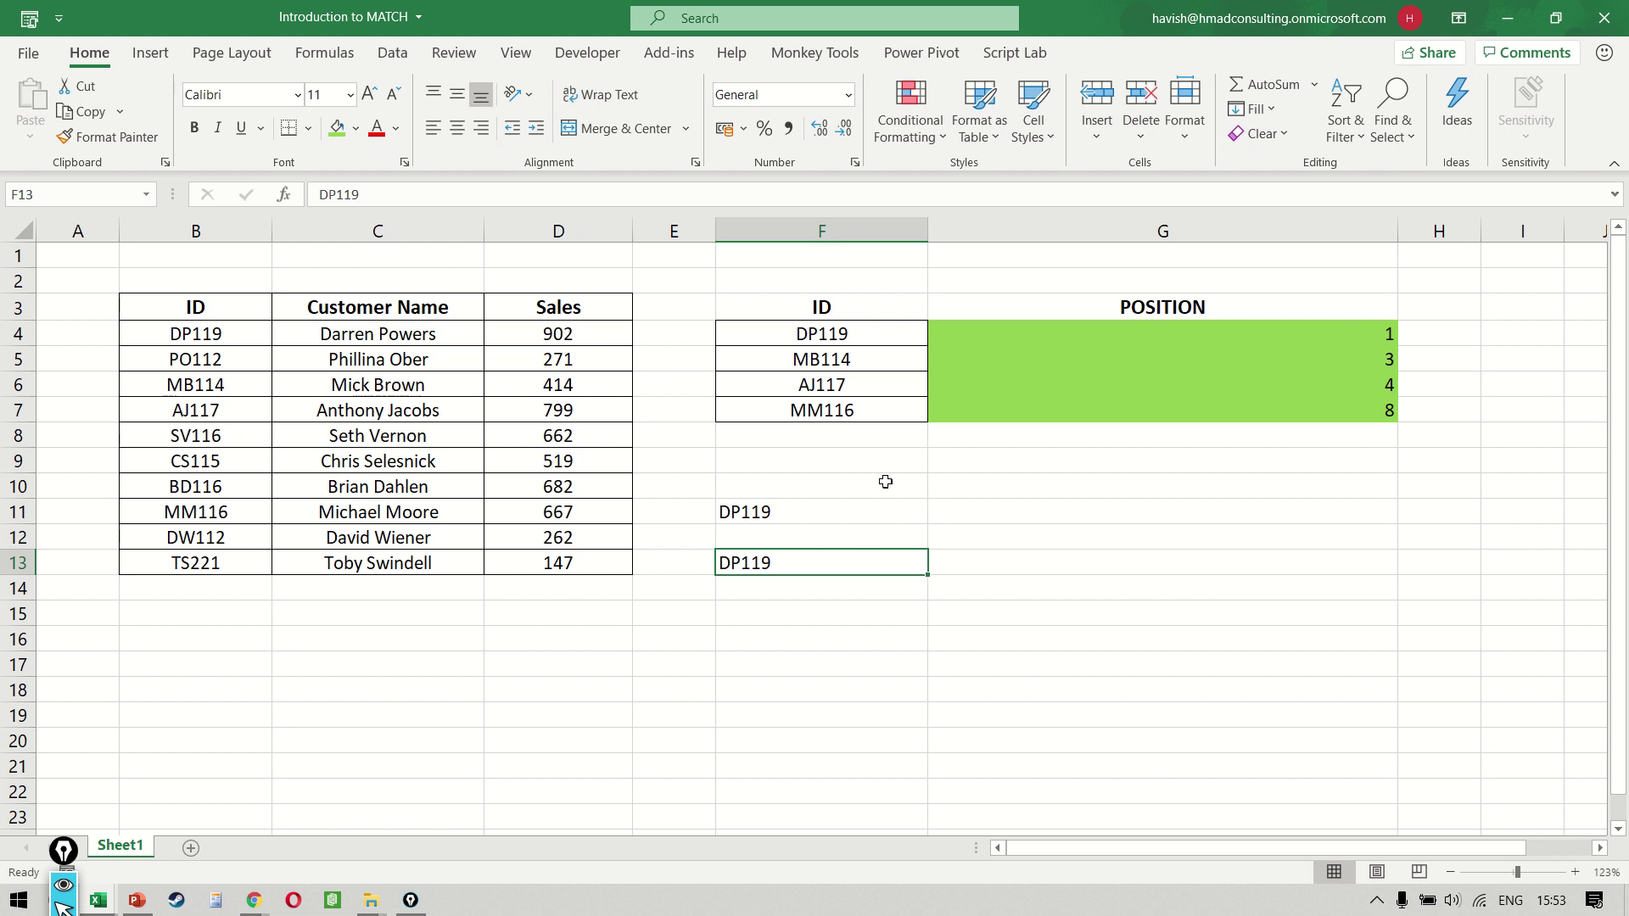
# Set the lookup ID in F13 to TS221 and inspect the ranges used by the formula in F11
pyautogui.write('TS')
pyautogui.write('21')
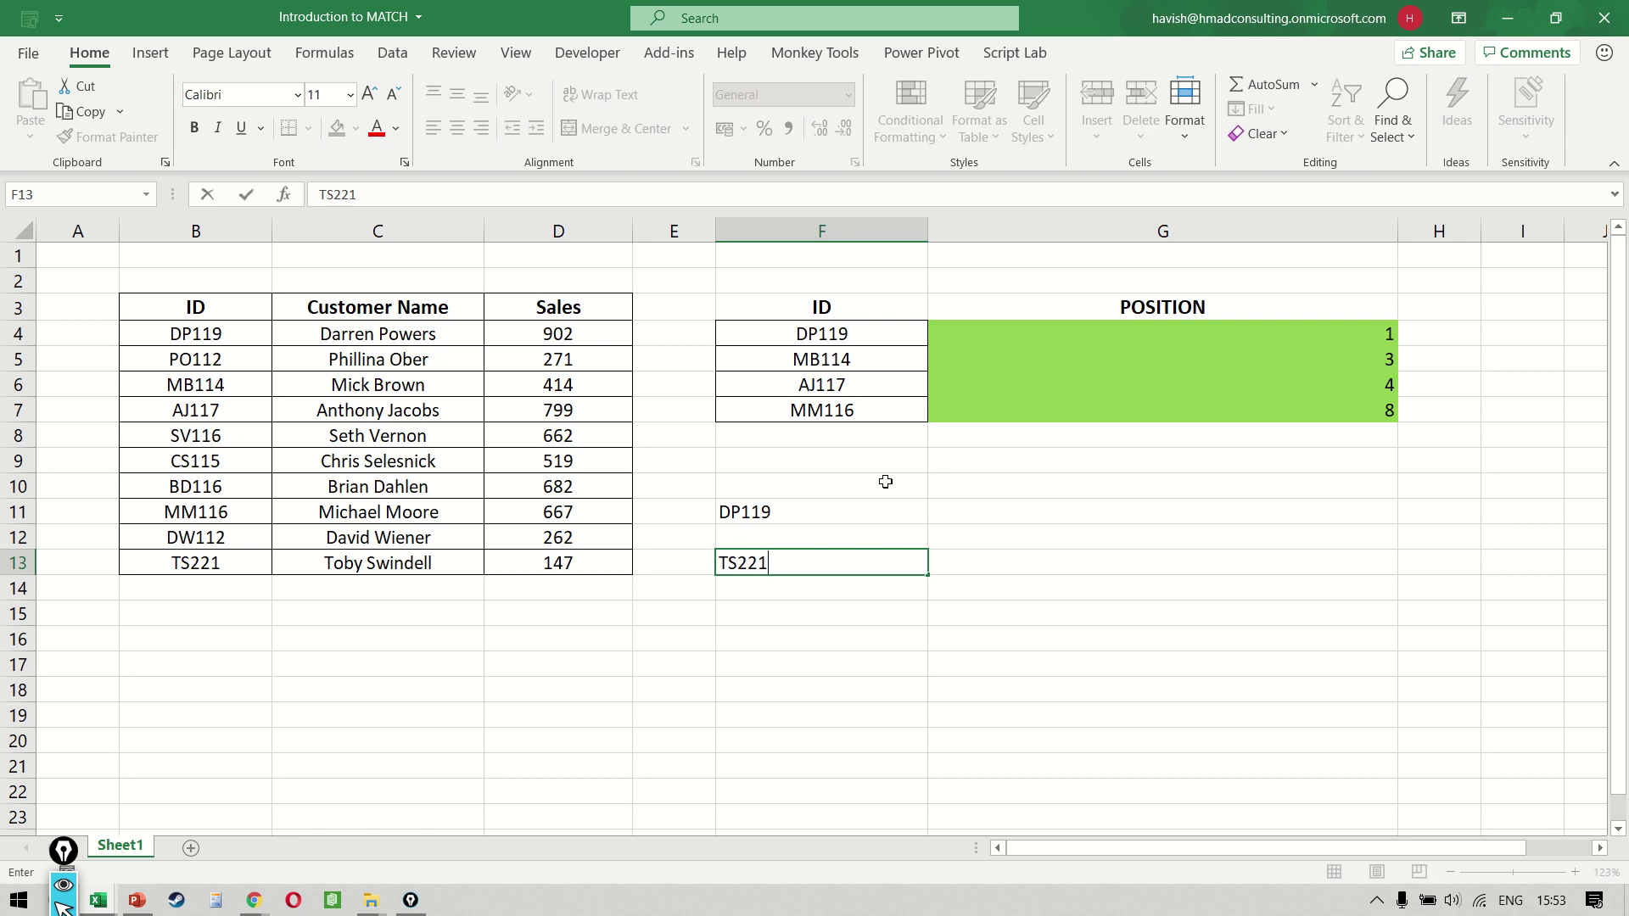
pyautogui.press('Return')
pyautogui.press('Up')
pyautogui.press('Up')
pyautogui.press('Up')
pyautogui.press('Down')
pyautogui.press('Down')
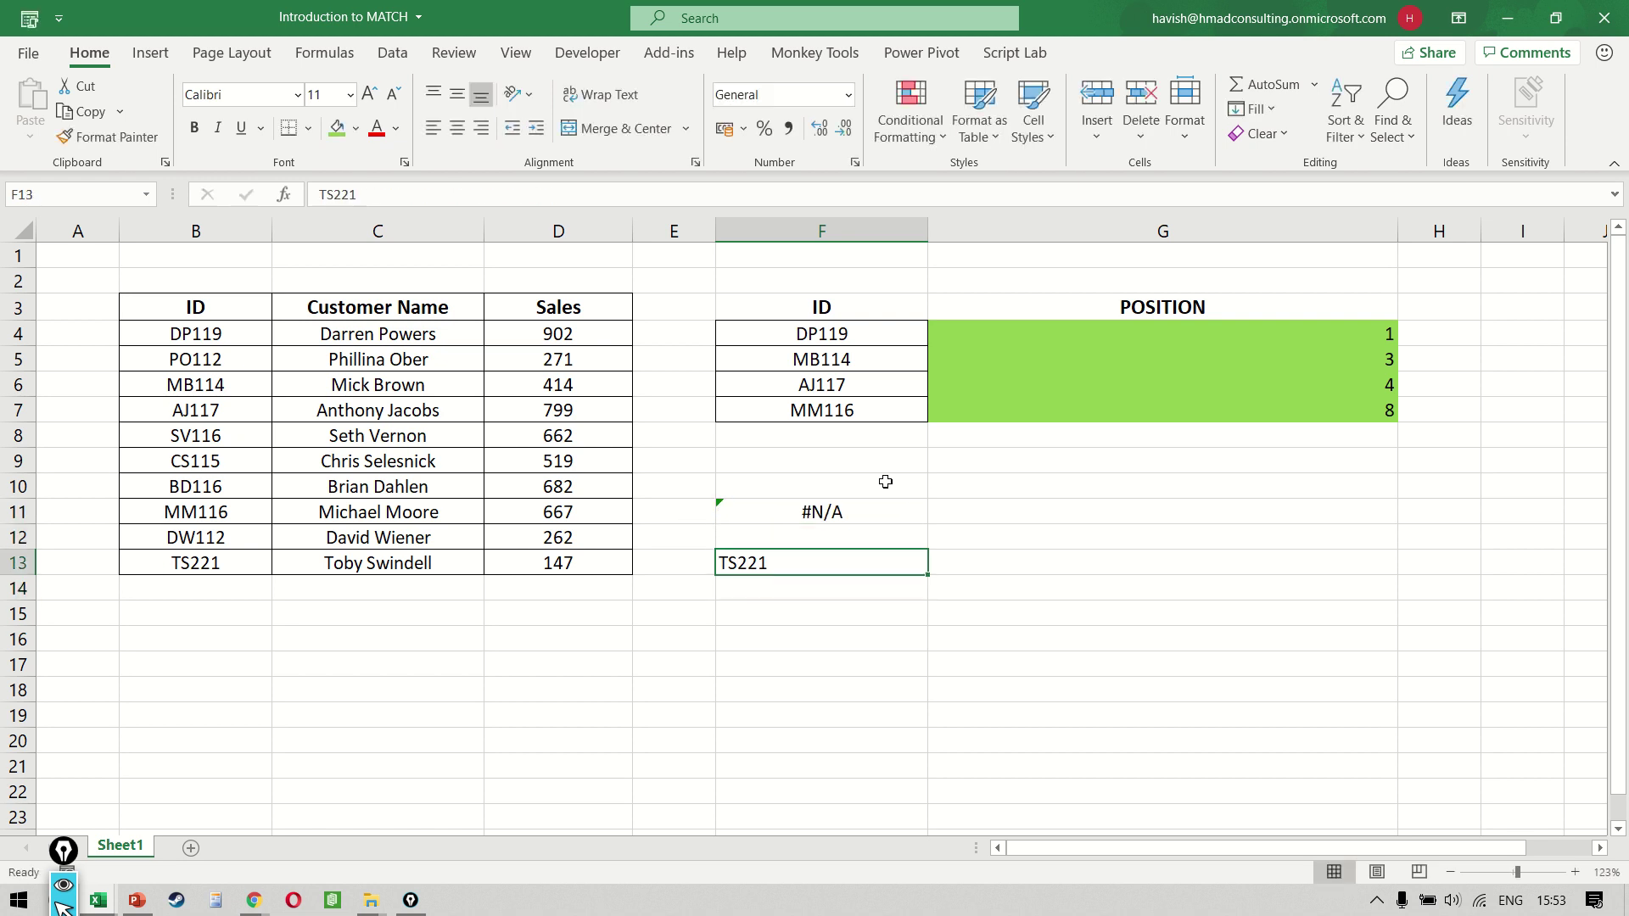
pyautogui.press('Up')
pyautogui.press('Up')
pyautogui.press('F2')
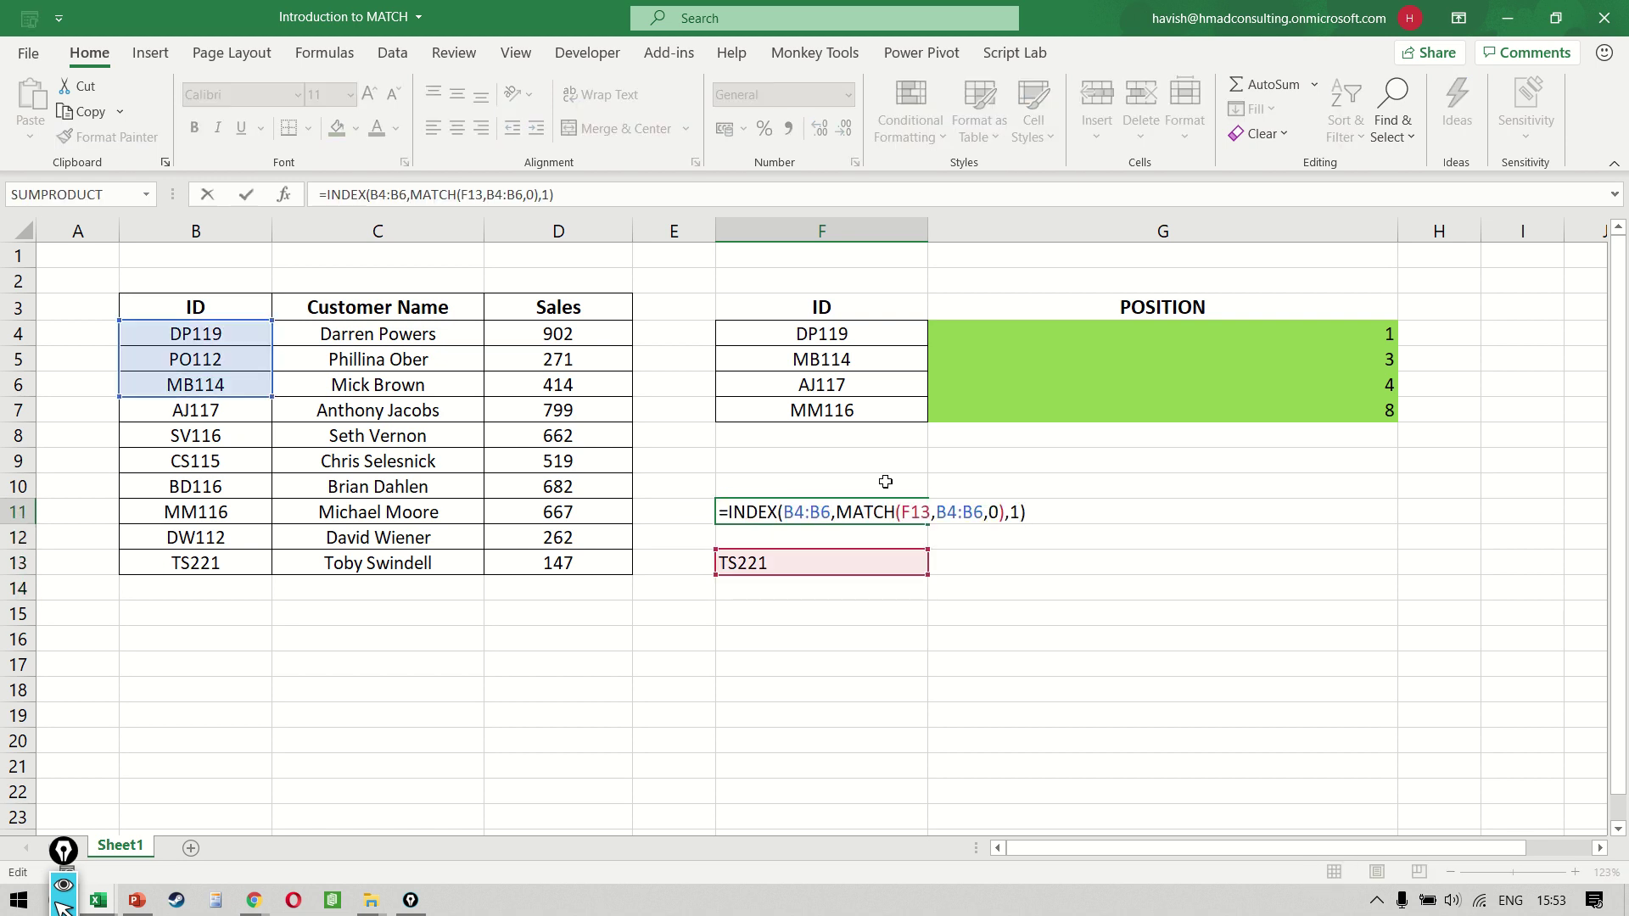
pyautogui.press('Return')
pyautogui.press('Down')
pyautogui.press('Down')
pyautogui.press('Up')
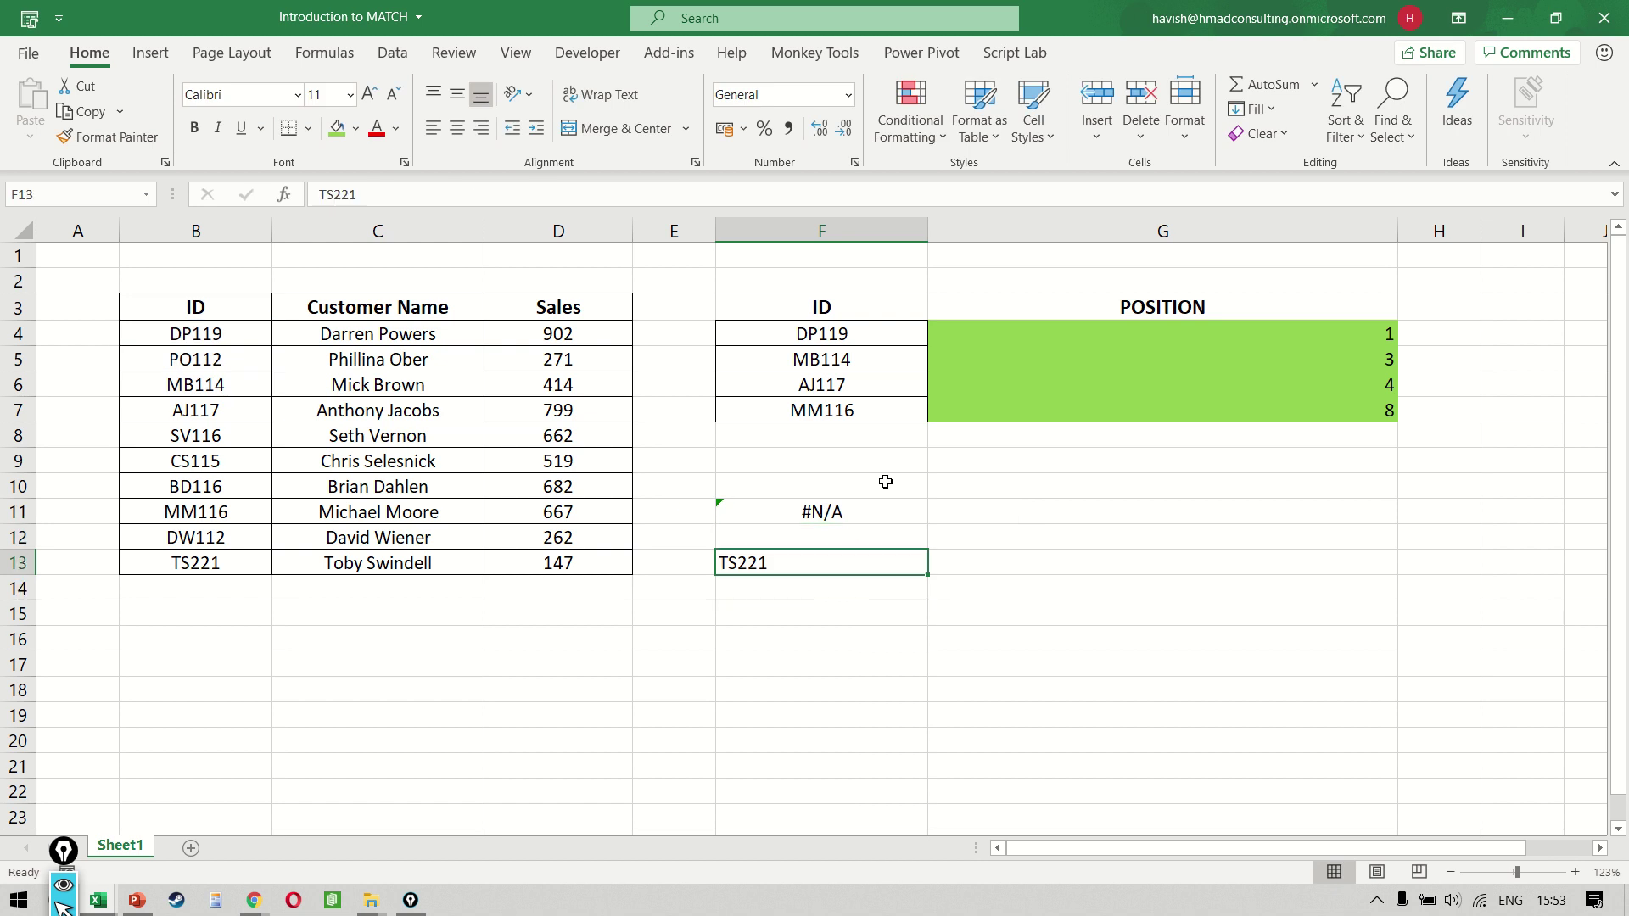
# Set the lookup ID in F13 to MB114 and review the MATCH and INDEX arguments of the formula in F11
pyautogui.write('MB114')
pyautogui.press('Up')
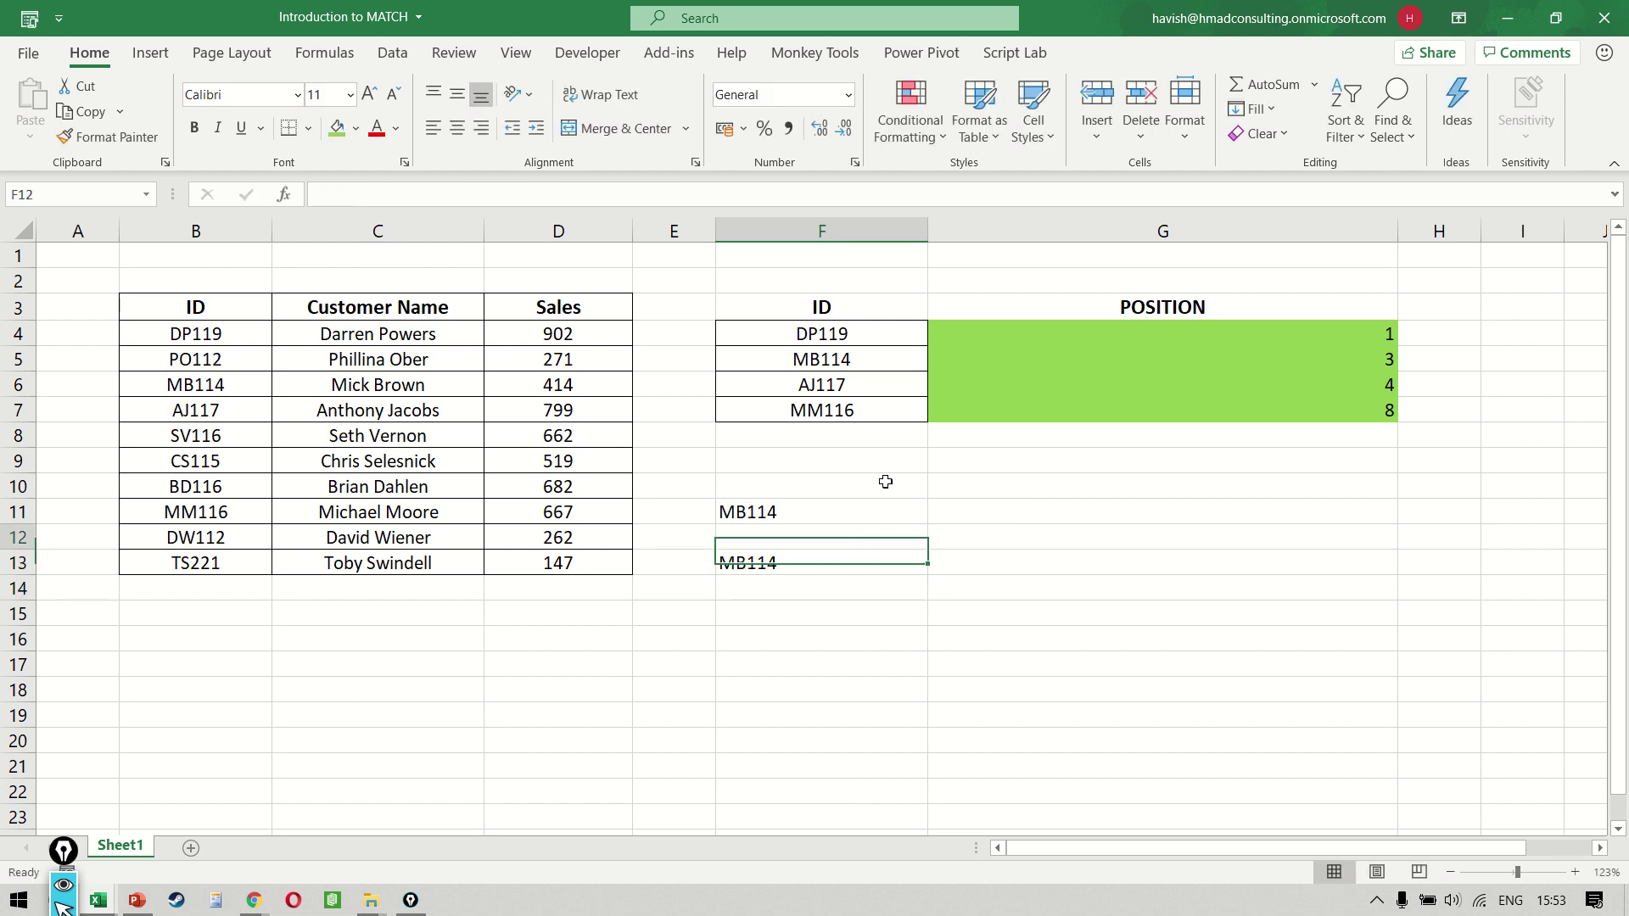
pyautogui.press('Up')
pyautogui.press('F2')
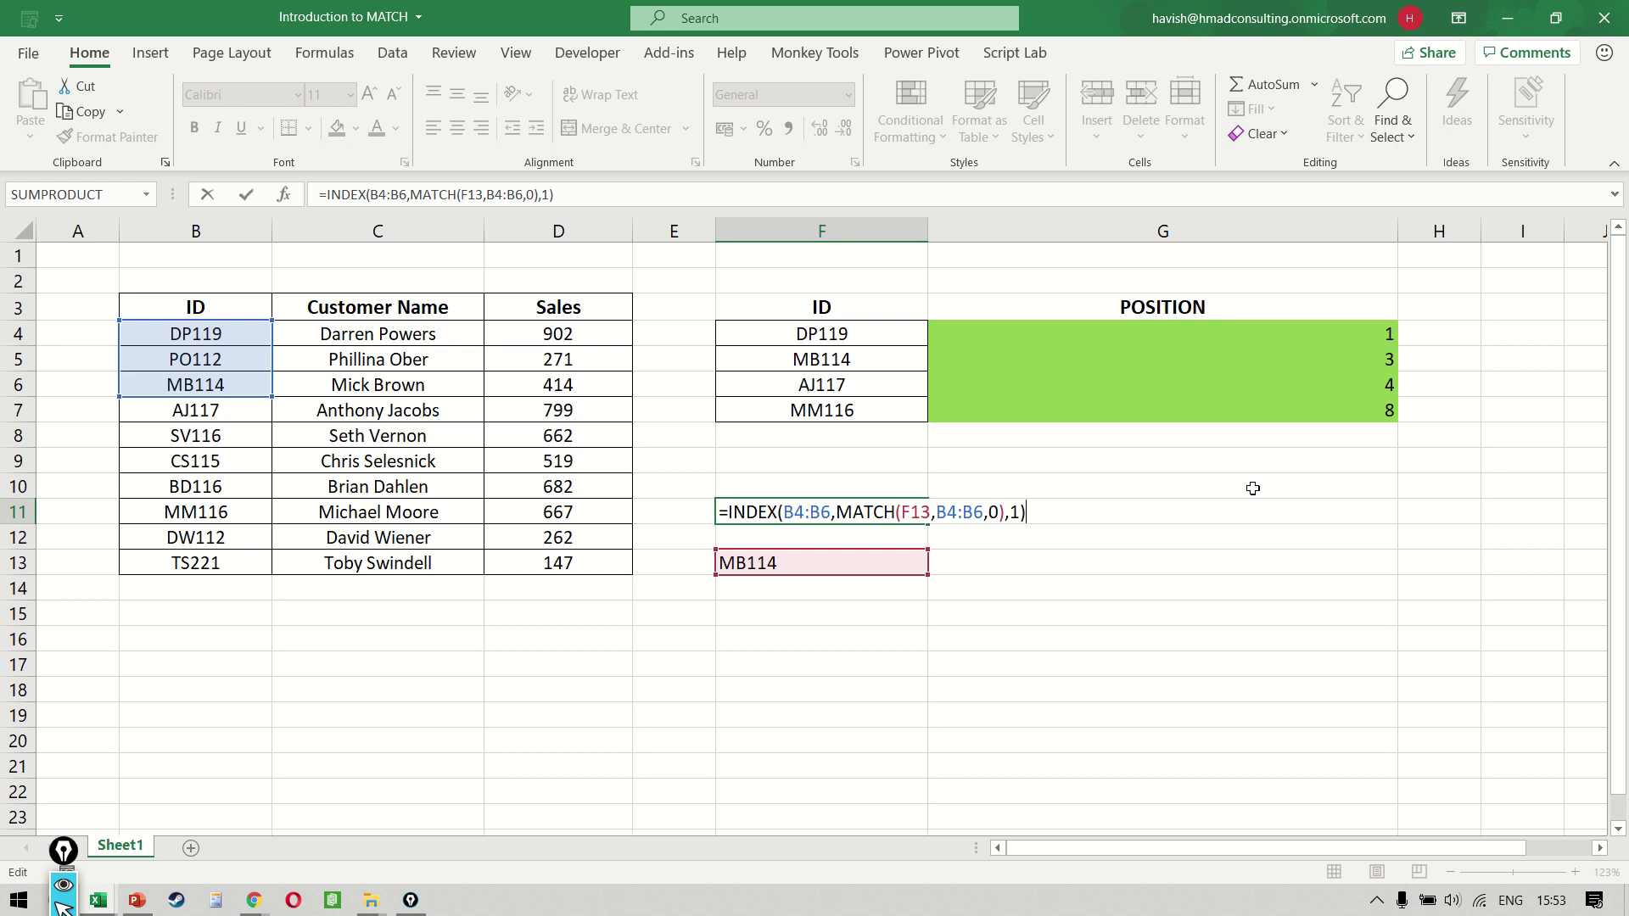
pyautogui.moveTo(852, 511); pyautogui.dragTo(990, 511)
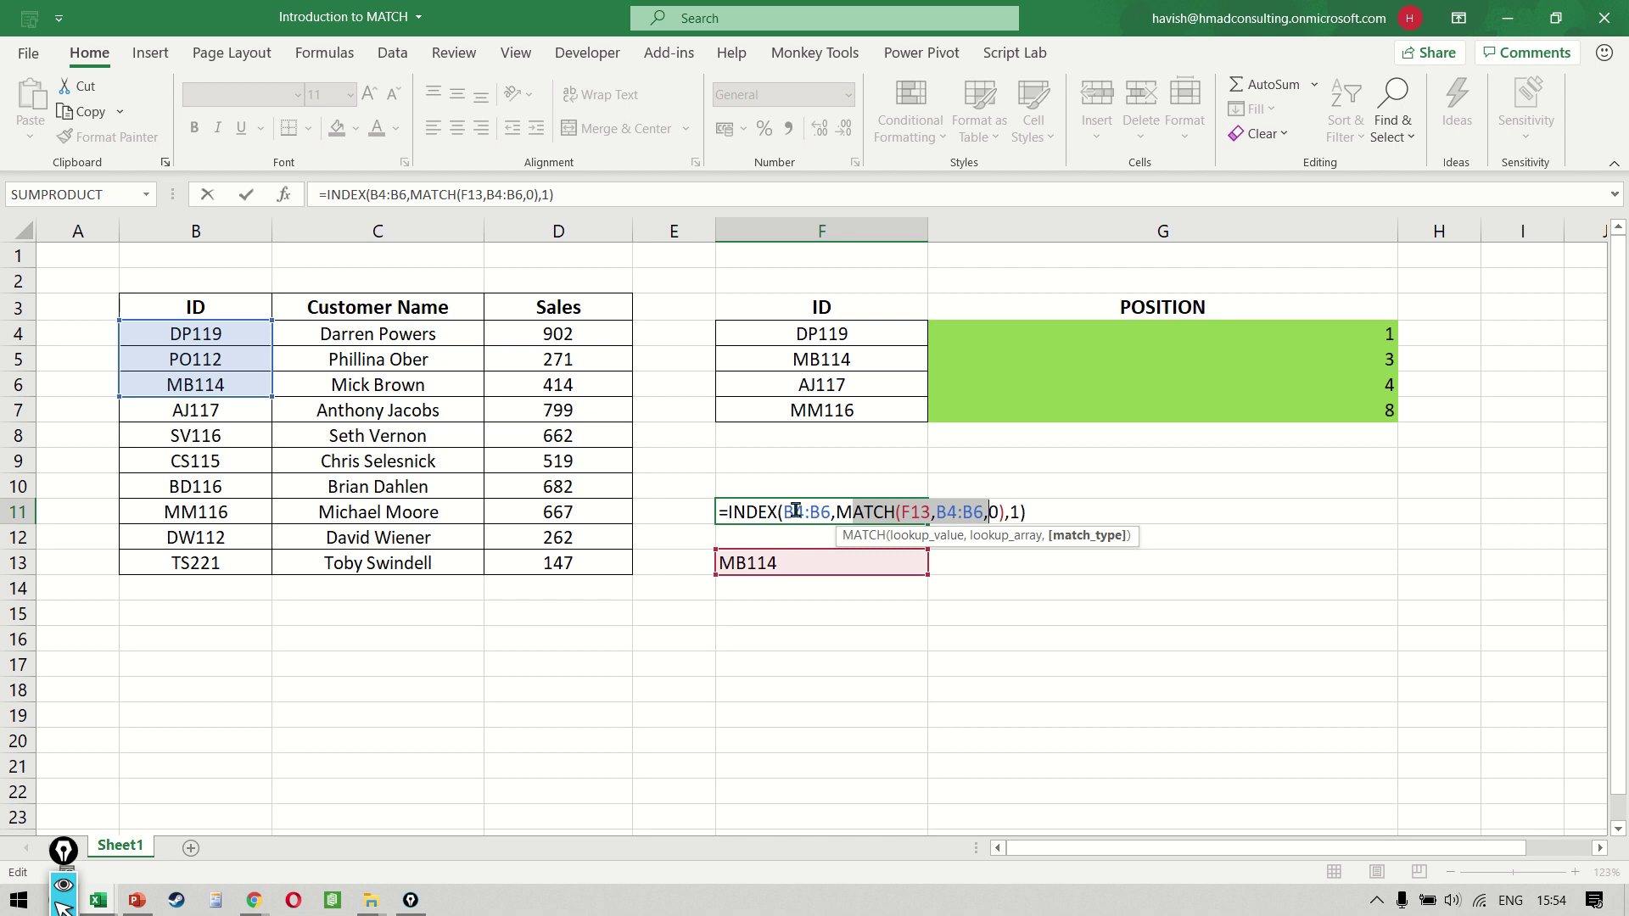
pyautogui.moveTo(793, 512); pyautogui.dragTo(1076, 515)
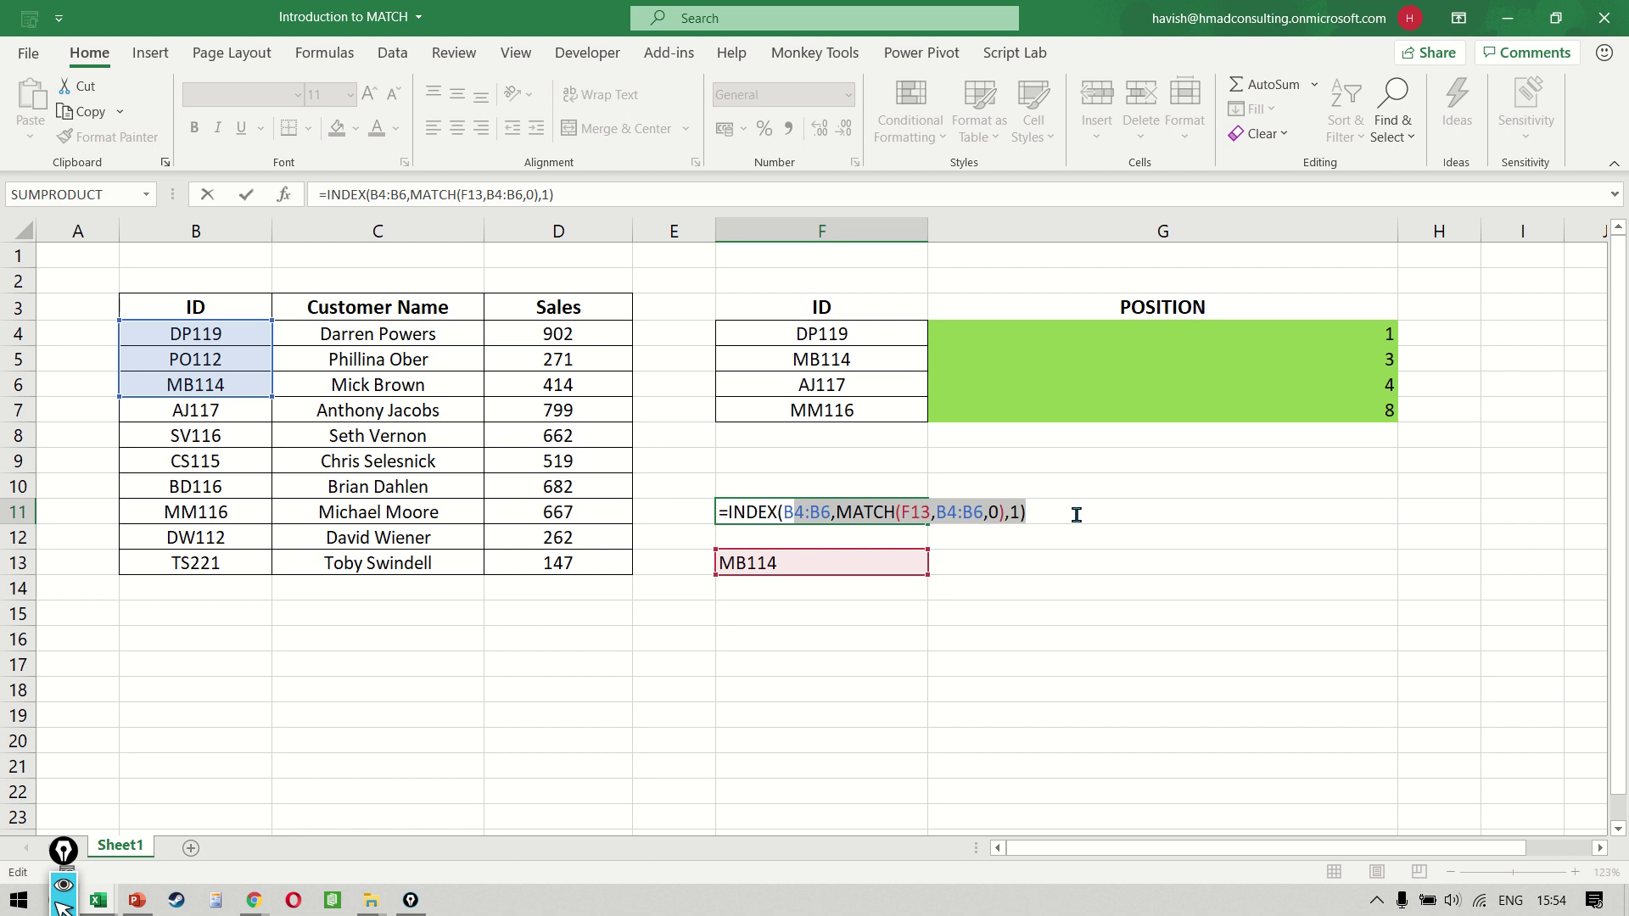
pyautogui.press('Return')
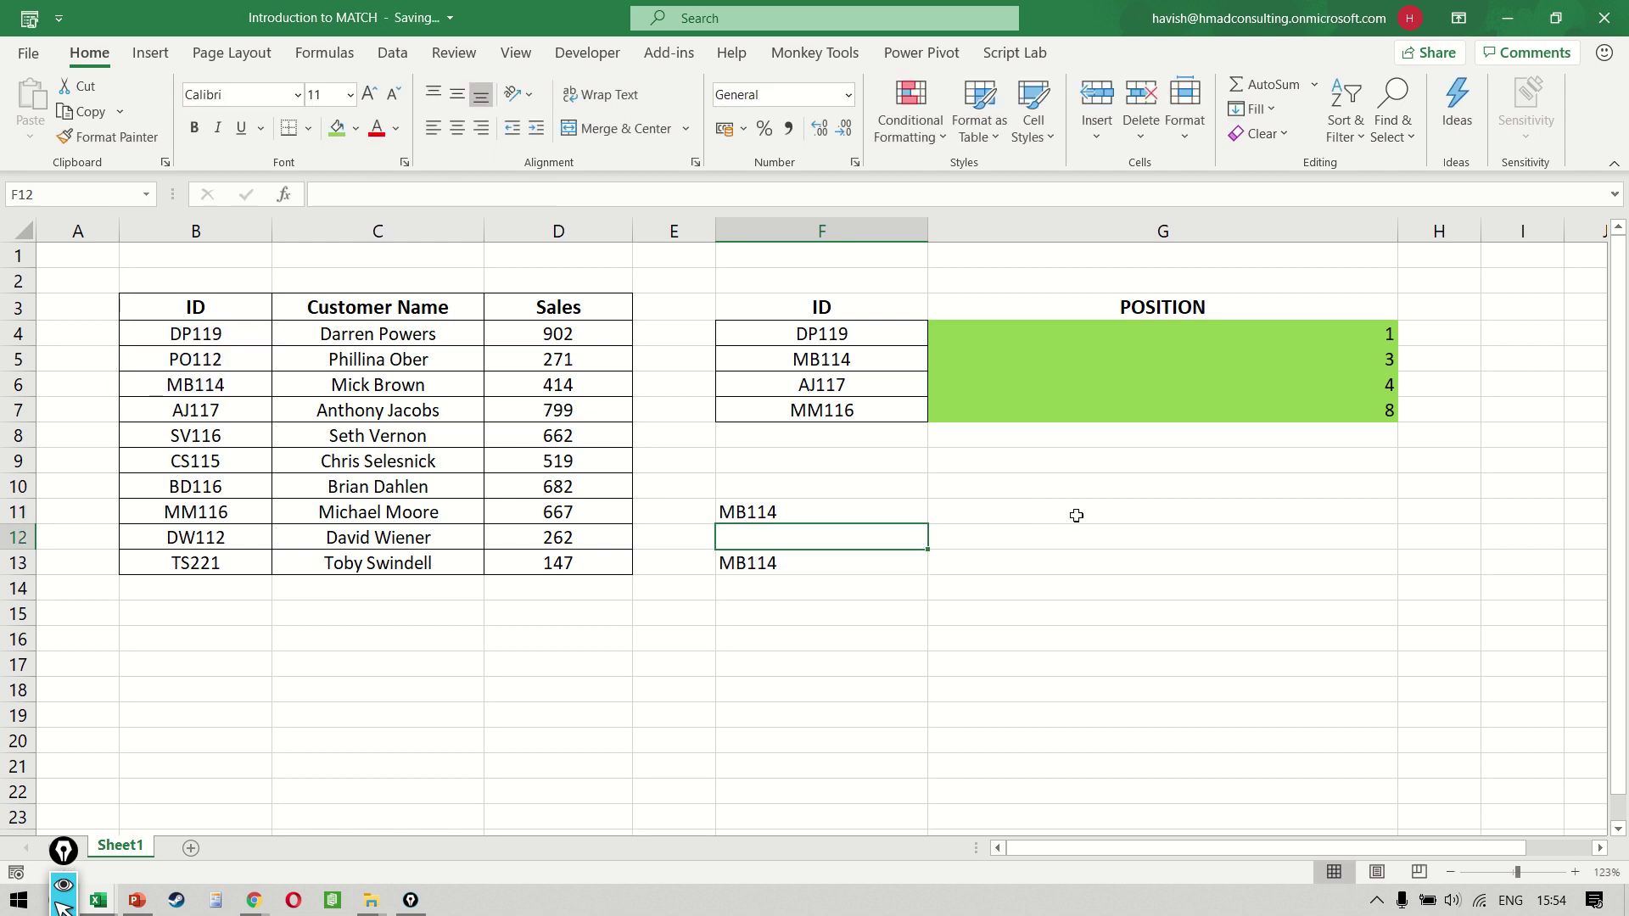